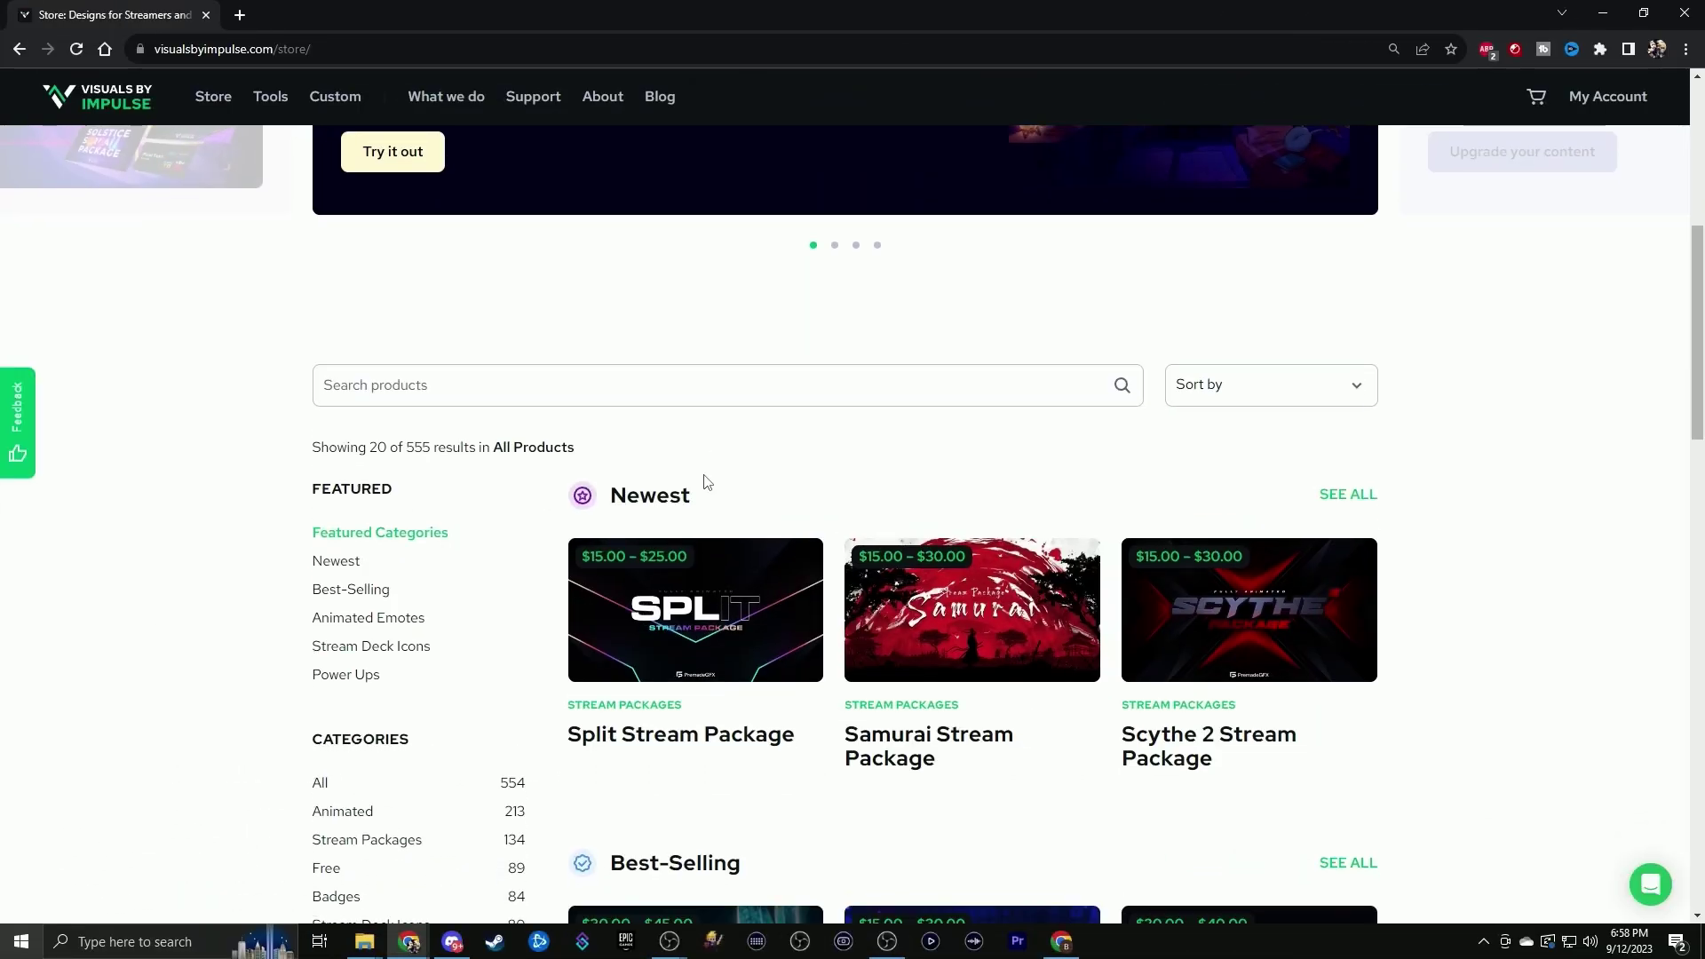
Scroll down the Visuals by Impulse store page to its product categories list
scroll(702, 476, "down", 3)
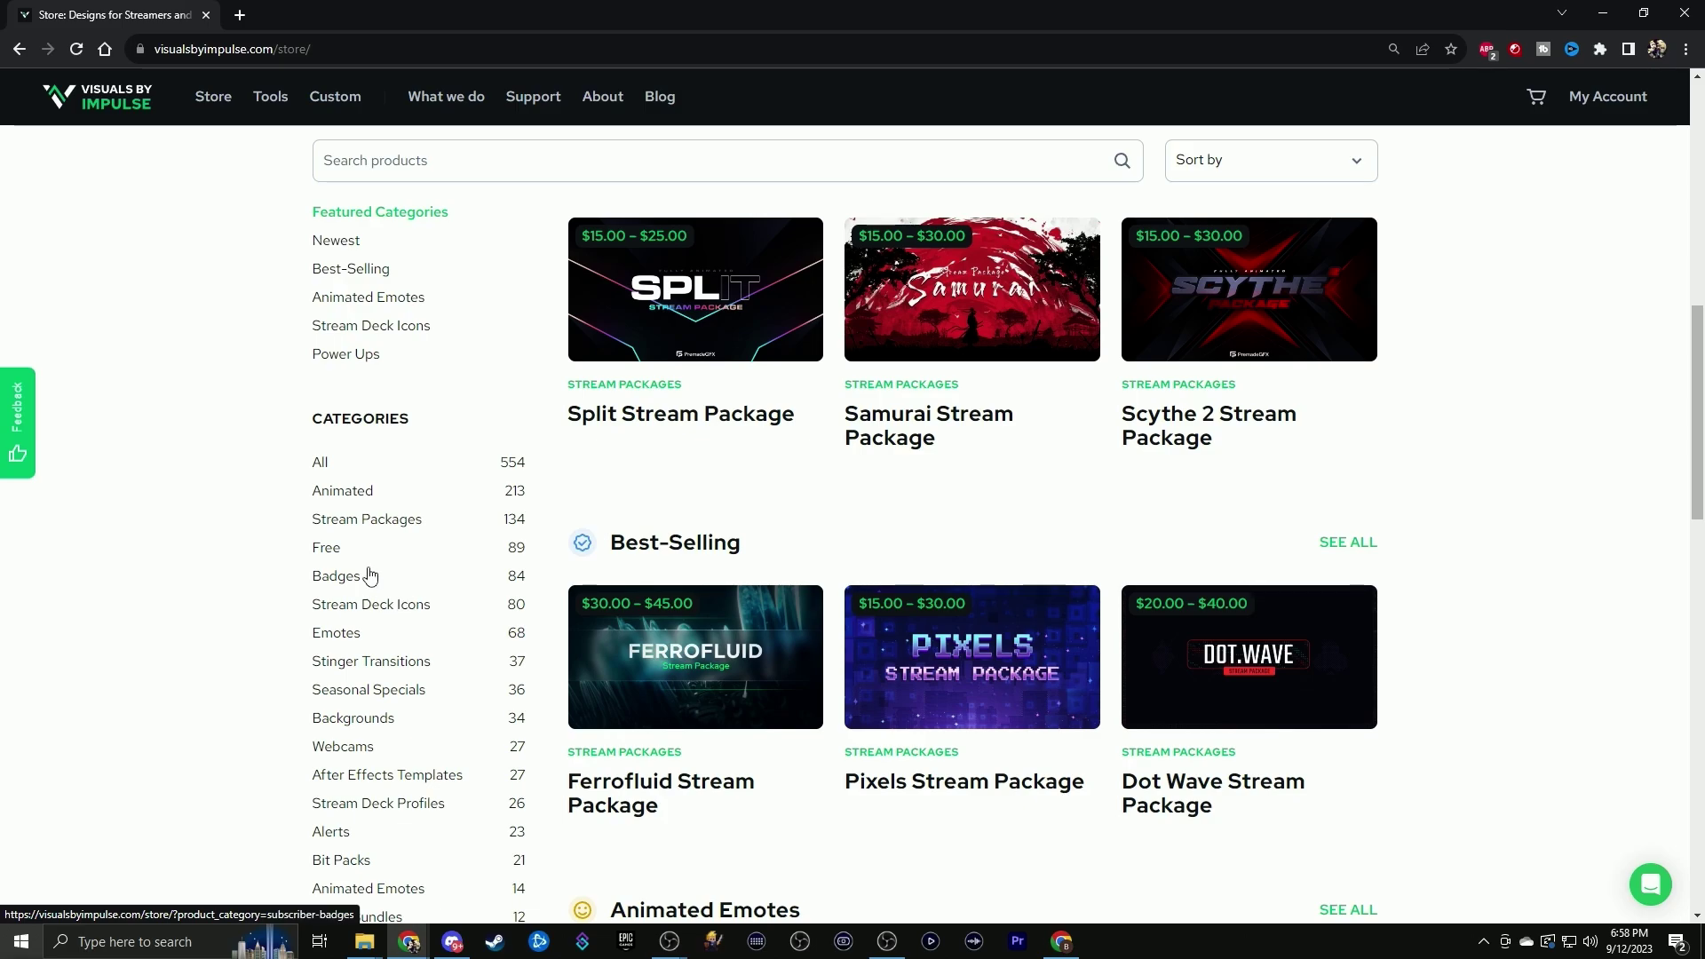
Filter the store to Free items and load more, revealing Mayhem, Valhalla and Luxury
left_click(327, 548)
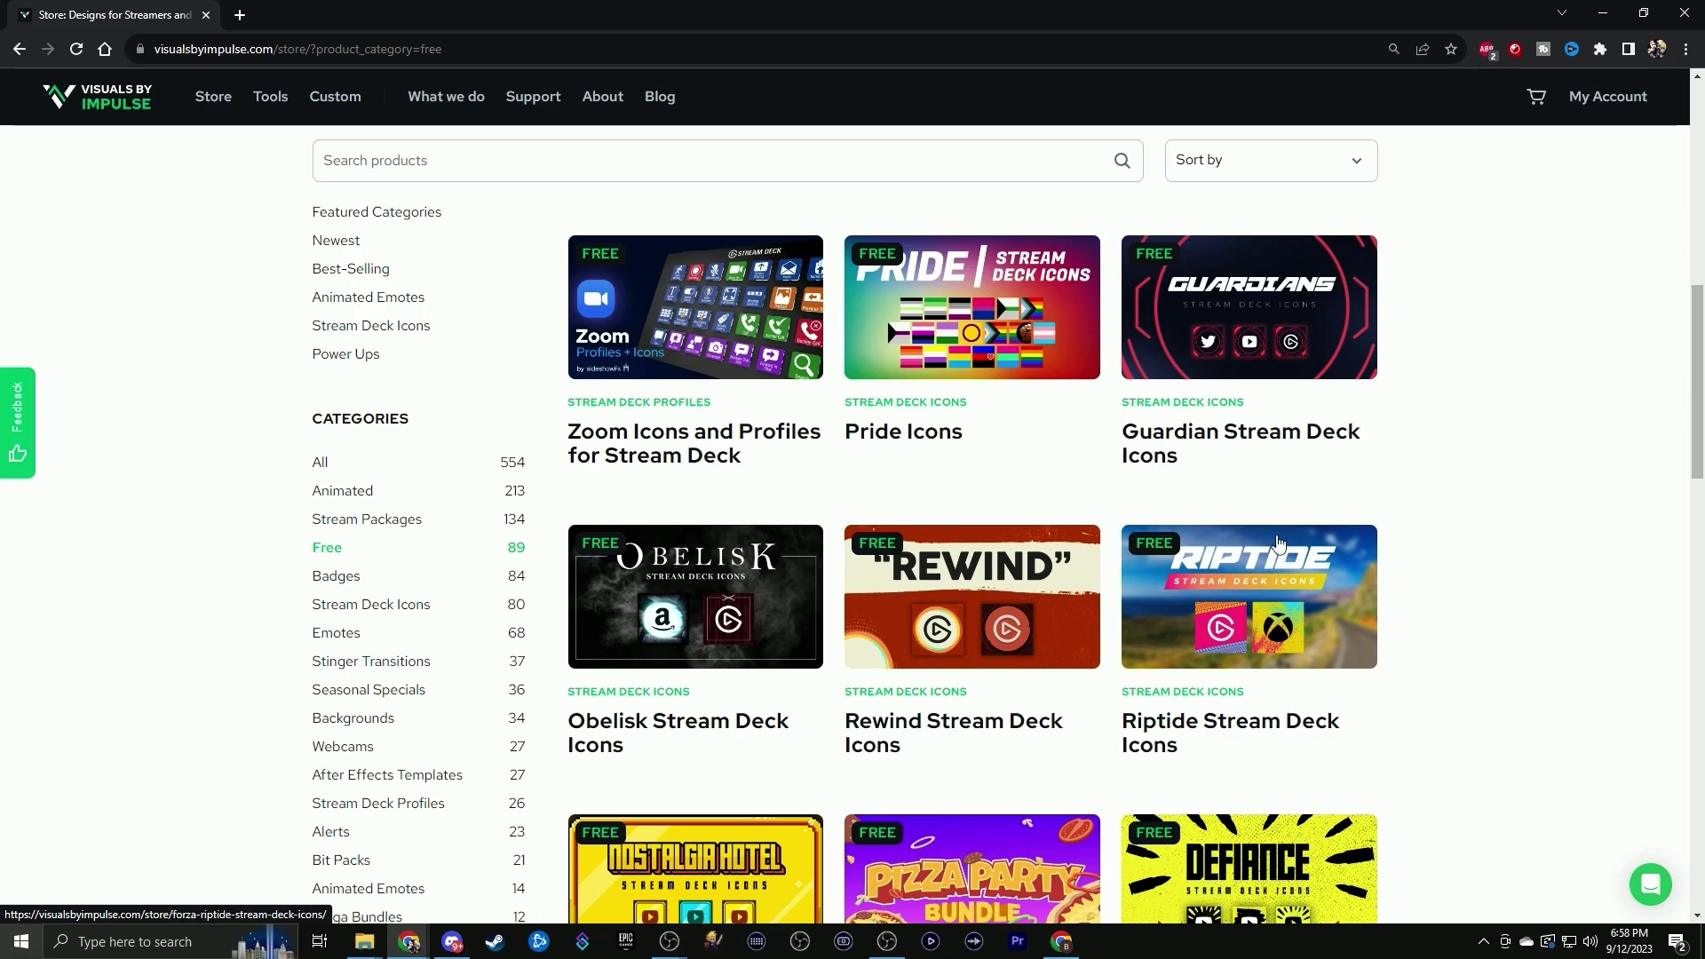
scroll(1233, 548, "down", 5)
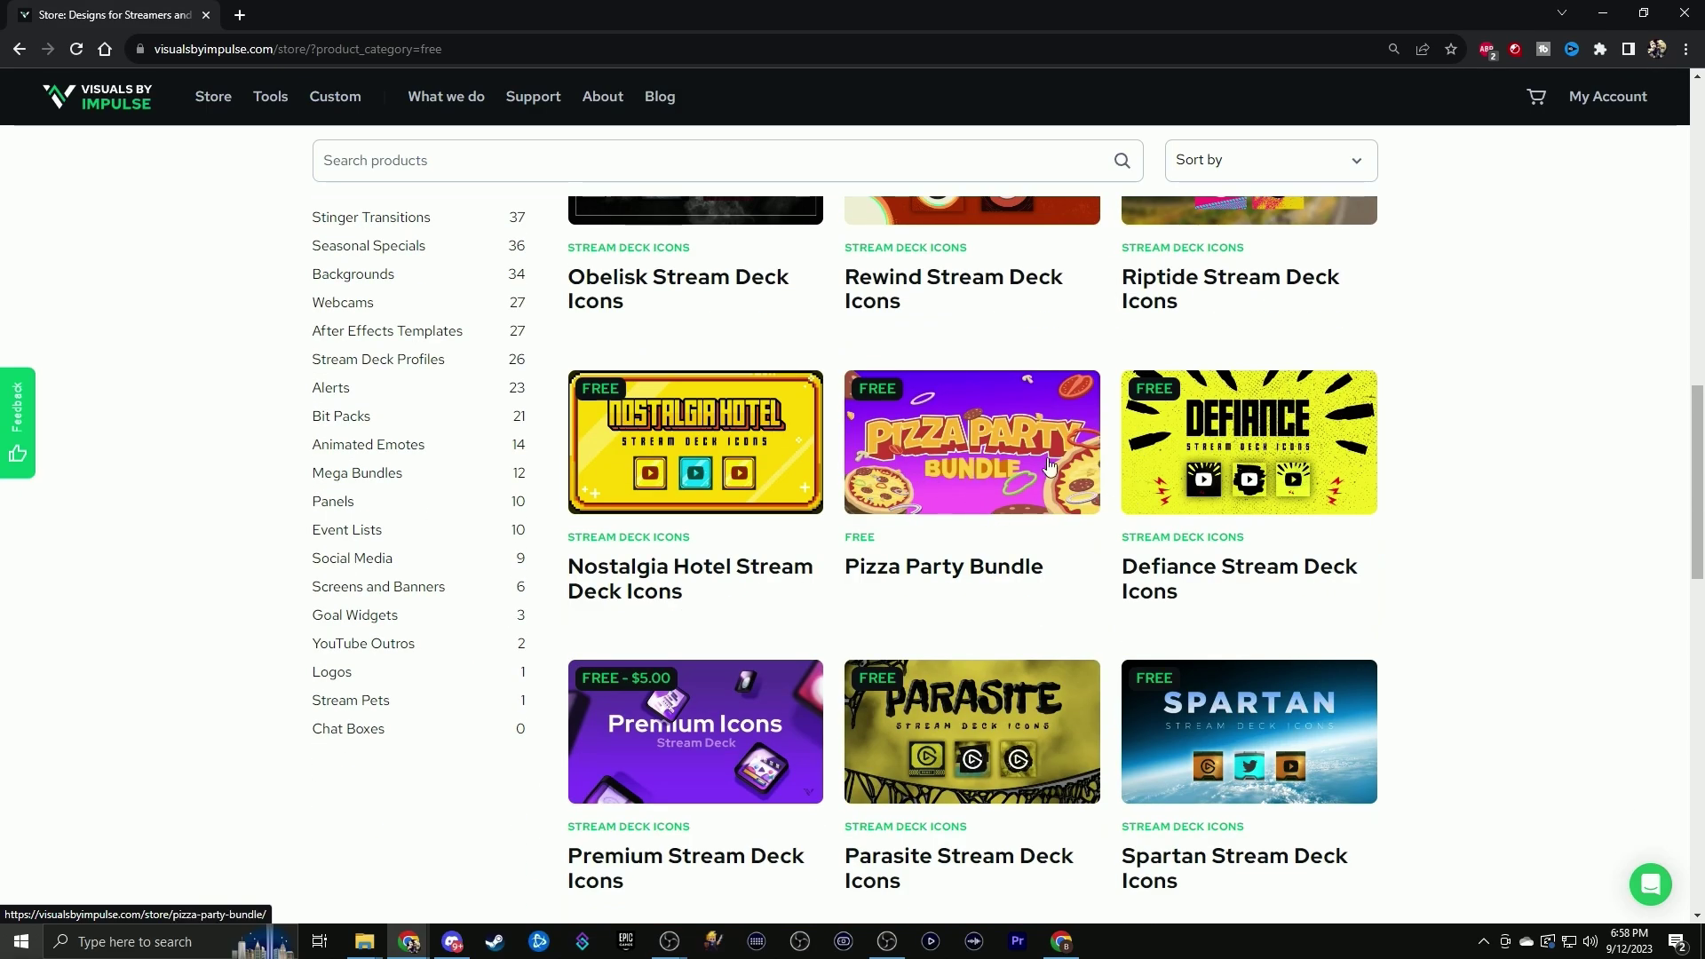
scroll(1062, 459, "down", 11)
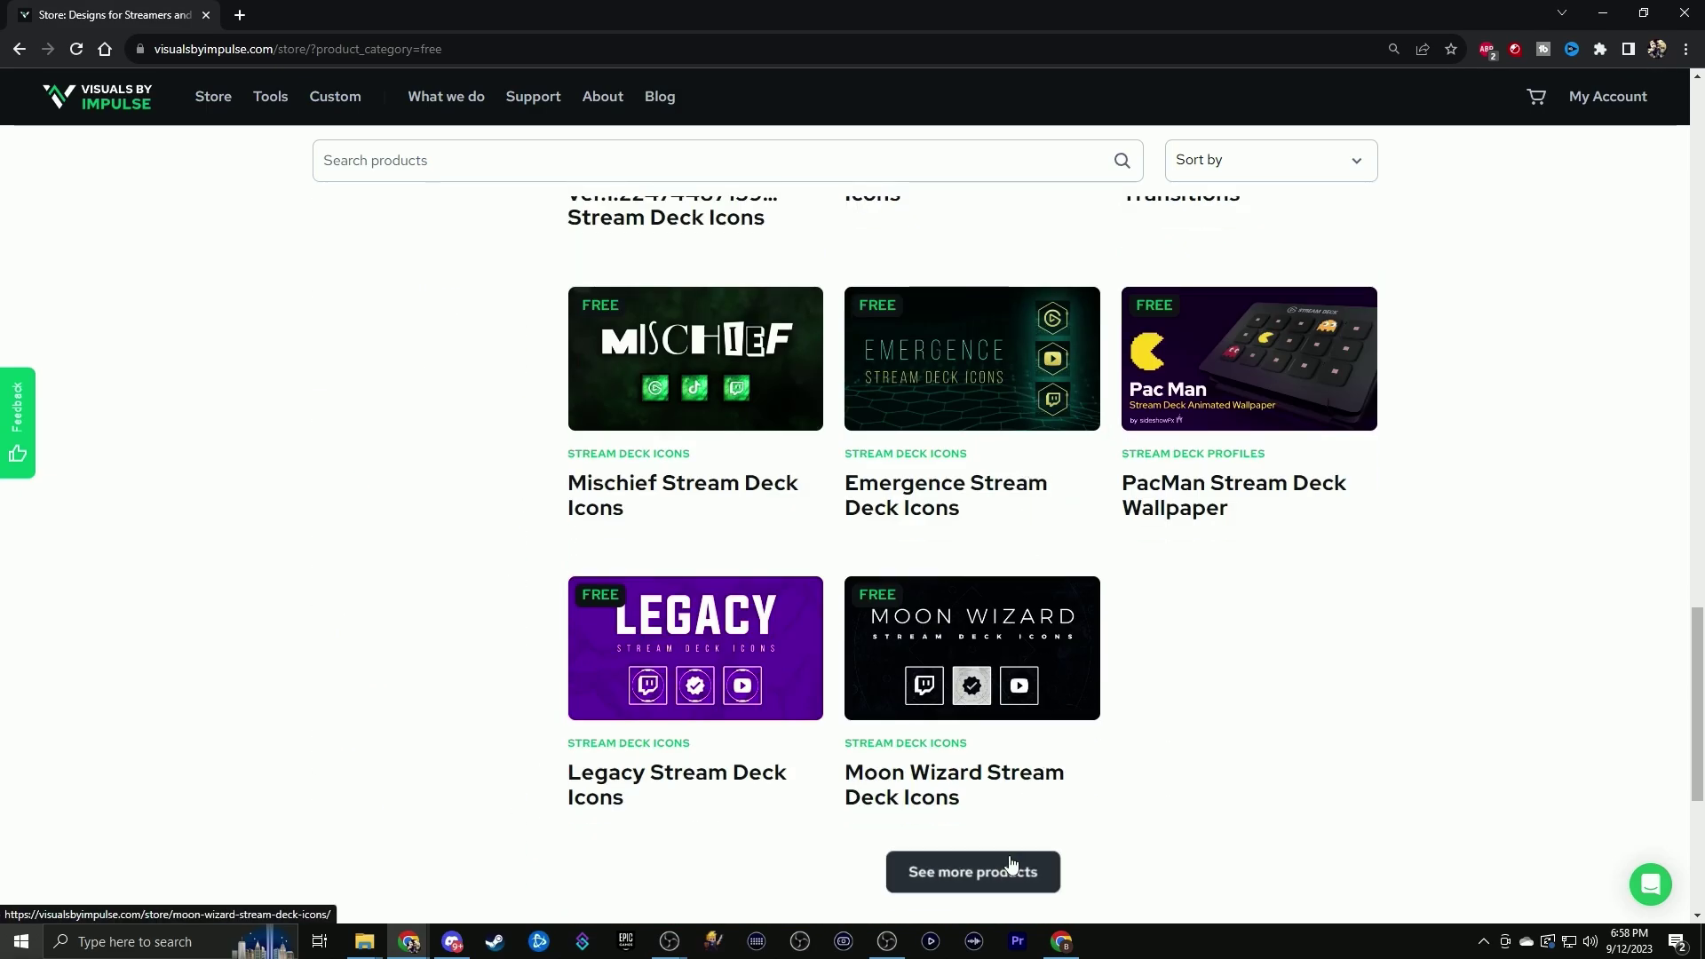
left_click(1011, 871)
scroll(982, 613, "down", 13)
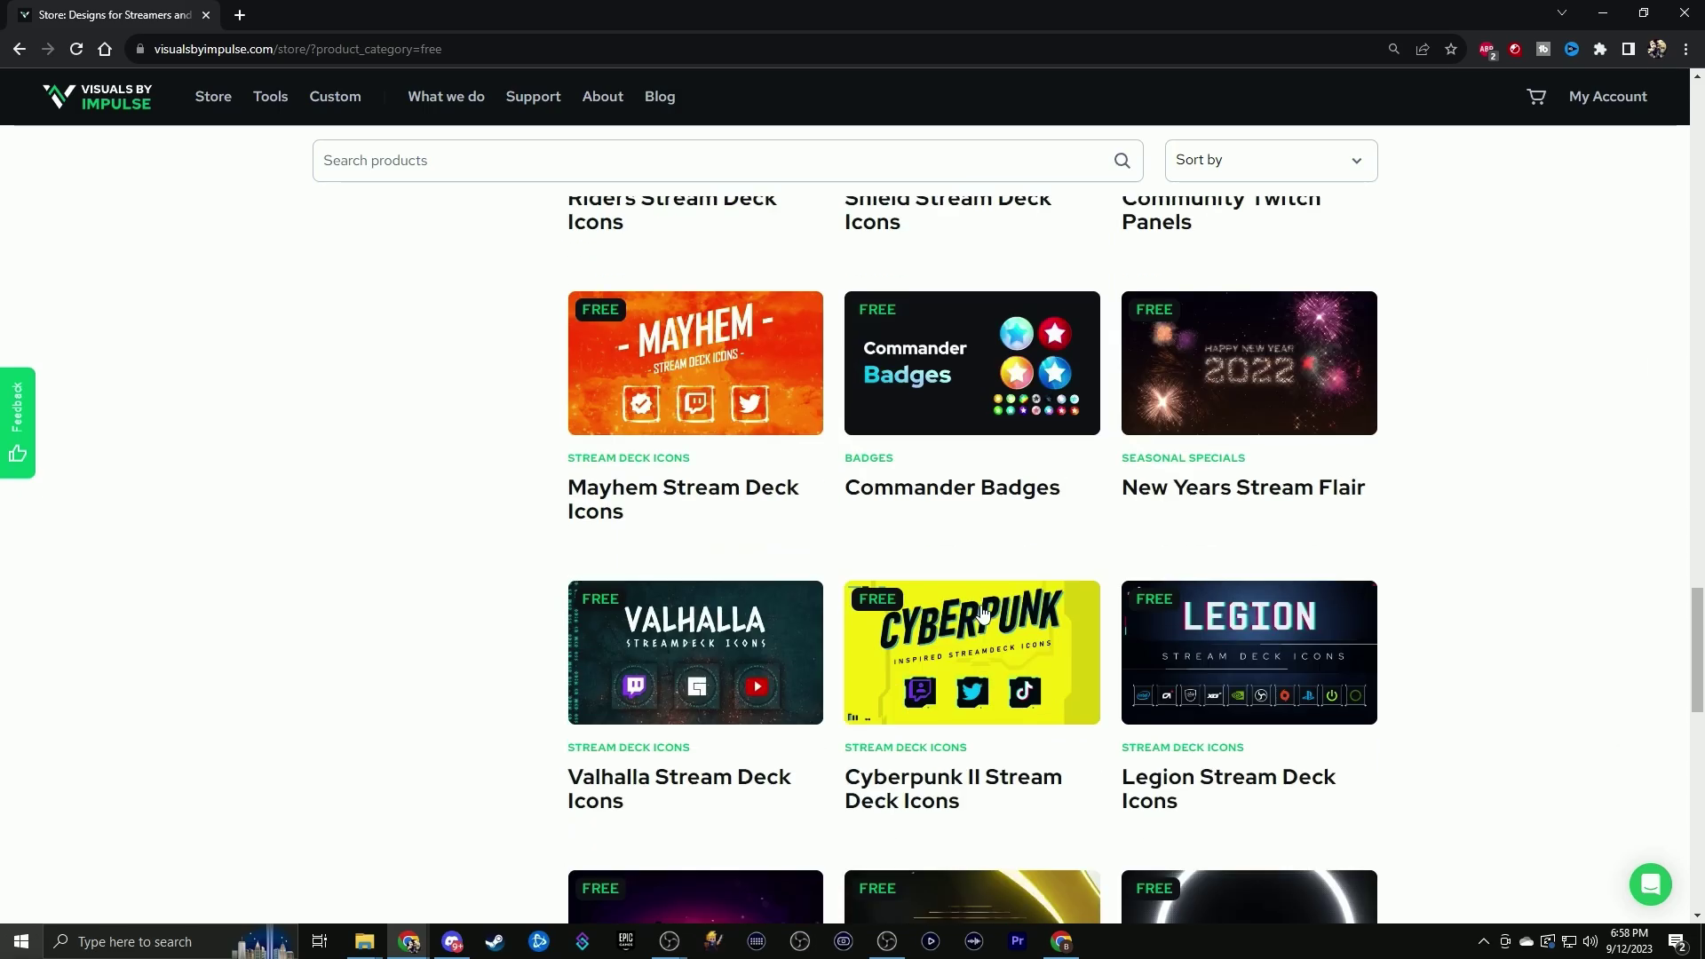
scroll(982, 613, "down", 12)
left_click(979, 680)
scroll(986, 673, "up", 9)
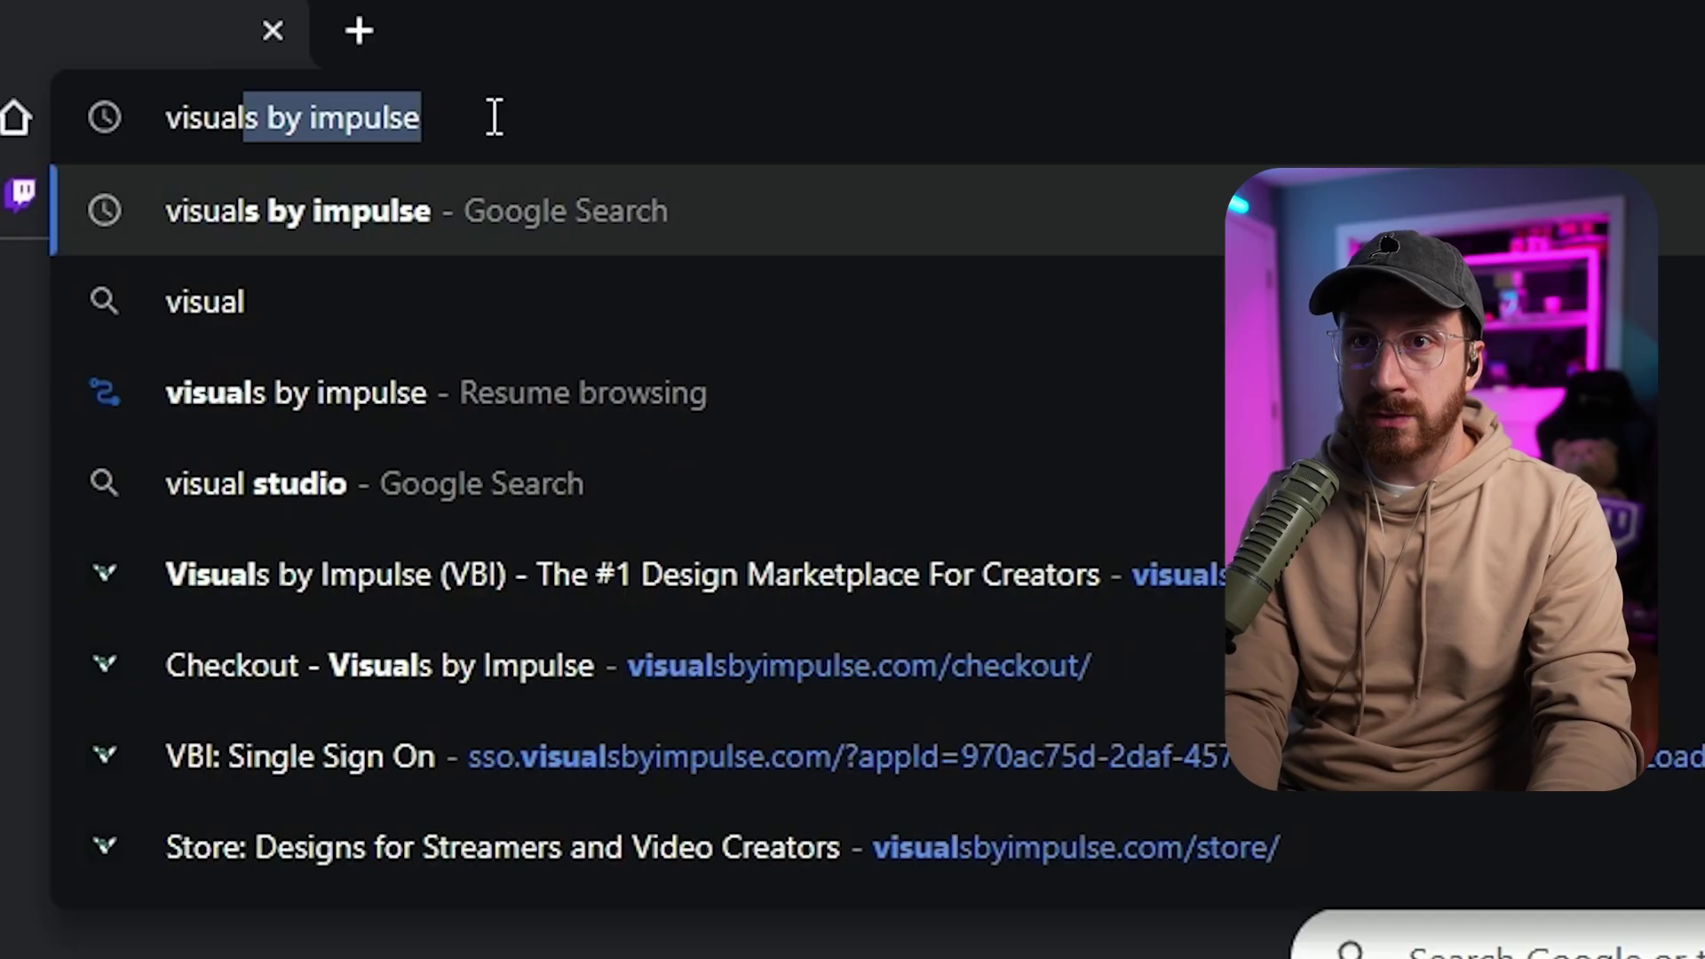
type("s by impu")
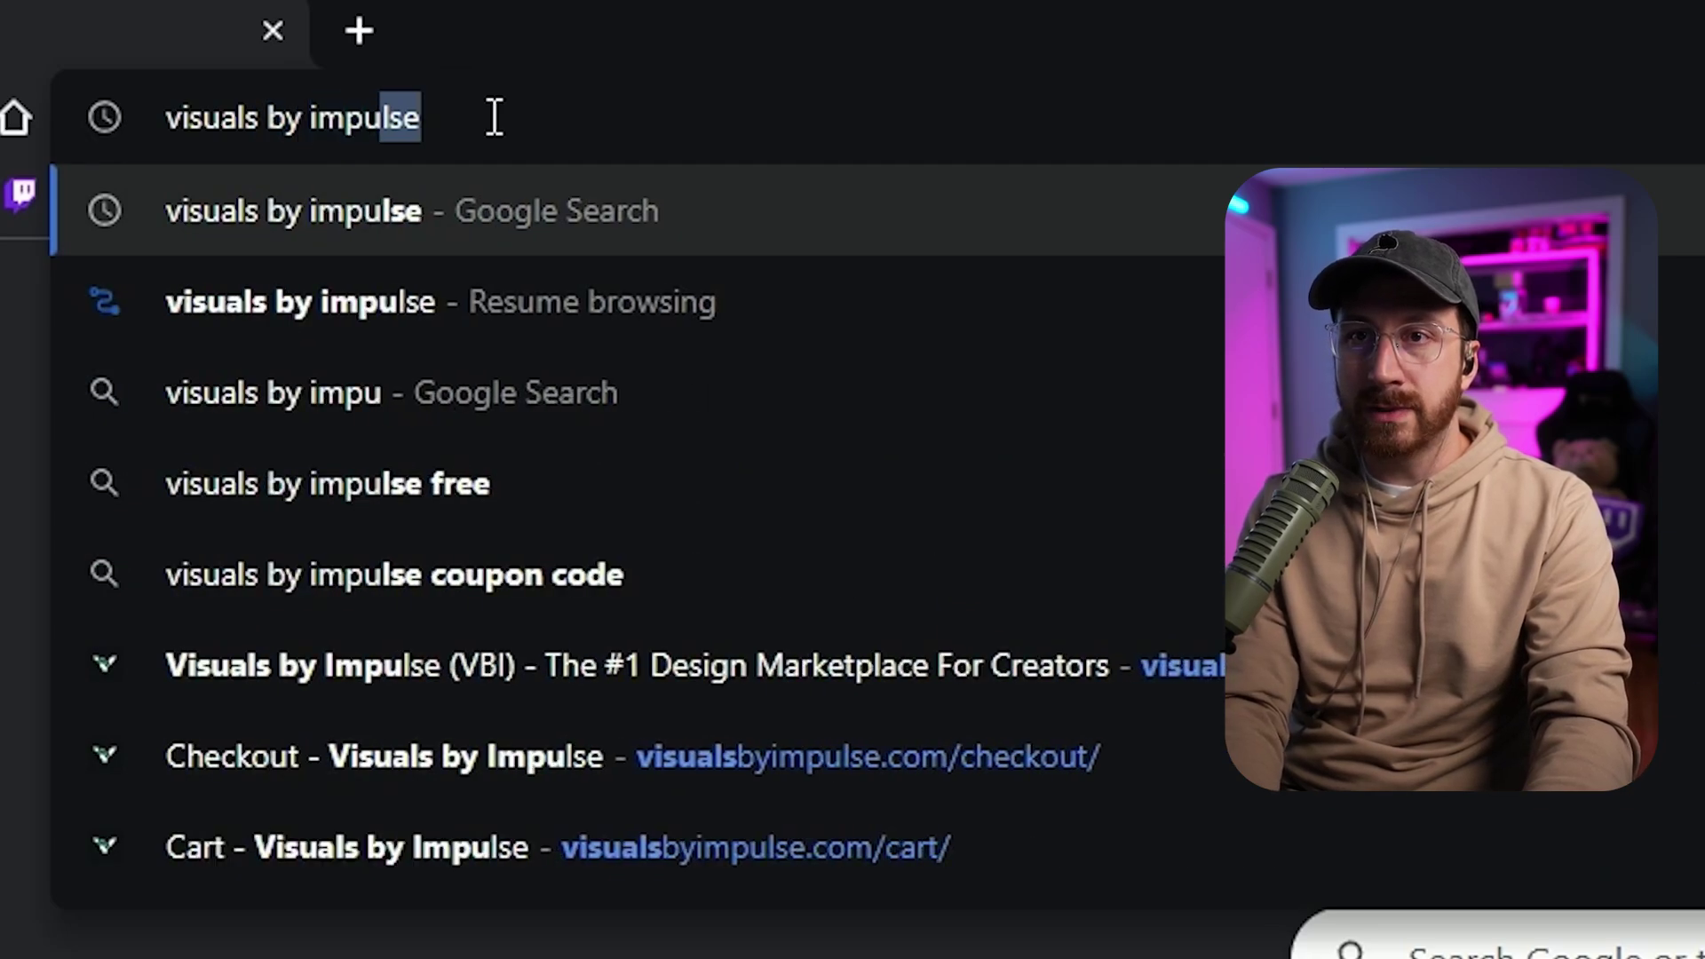
Search Google for visuals by impulse and go to the site's Store
key("Return")
left_click(657, 271)
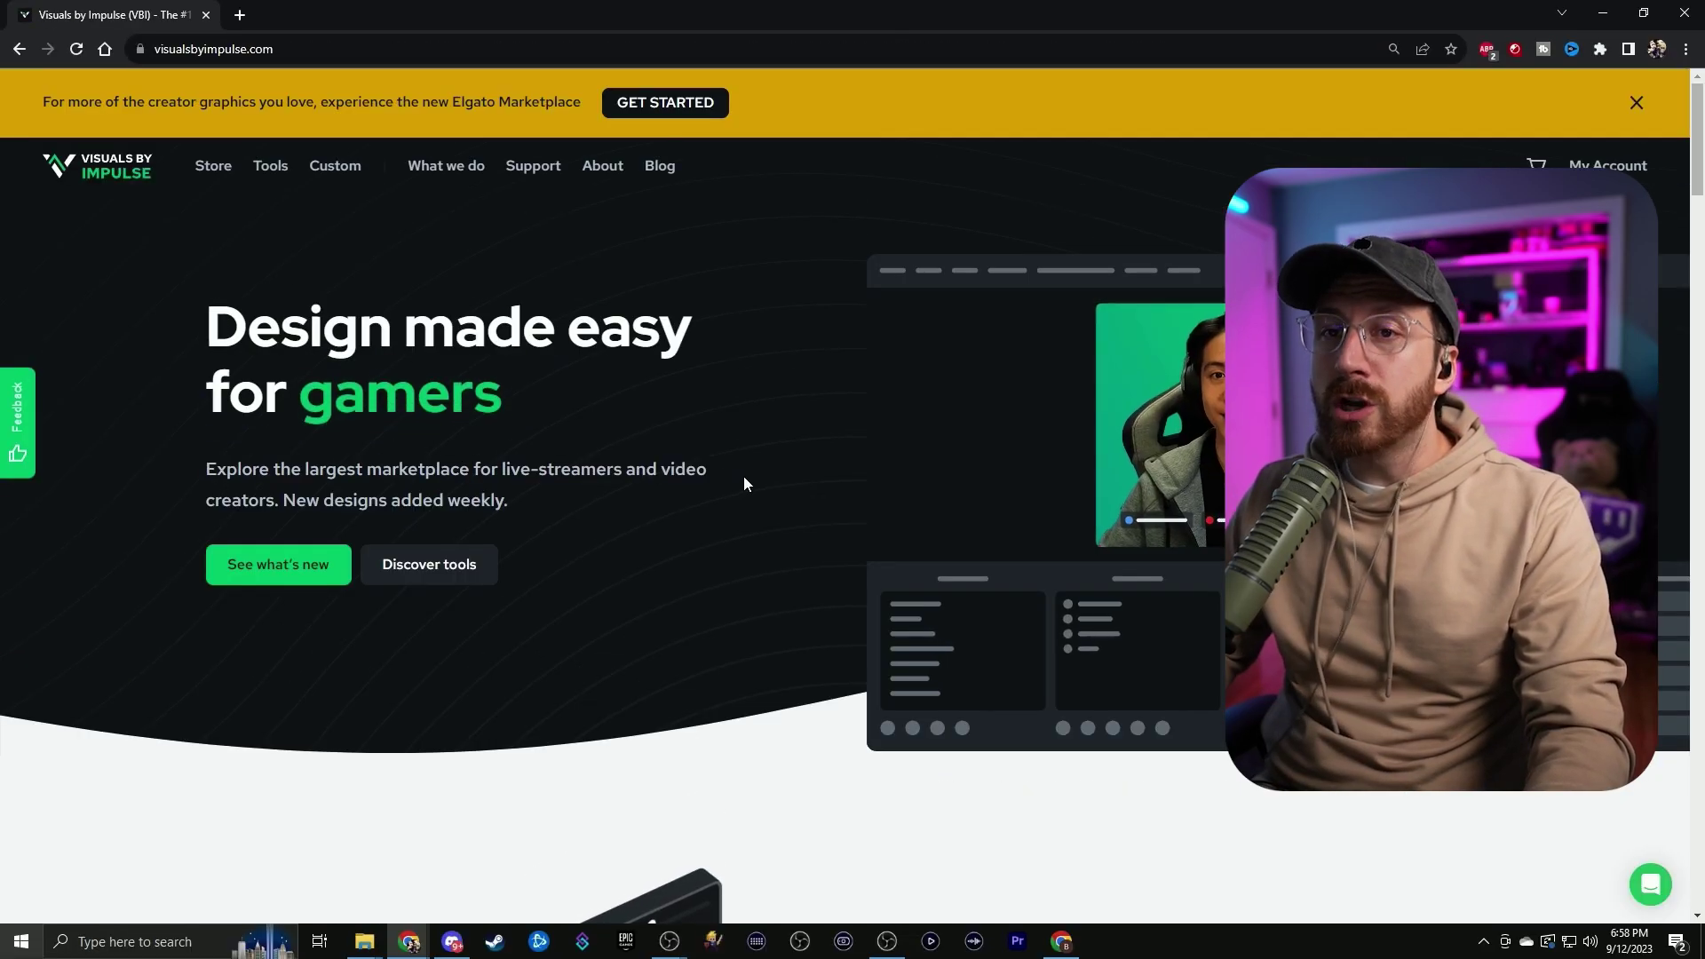
left_click(213, 171)
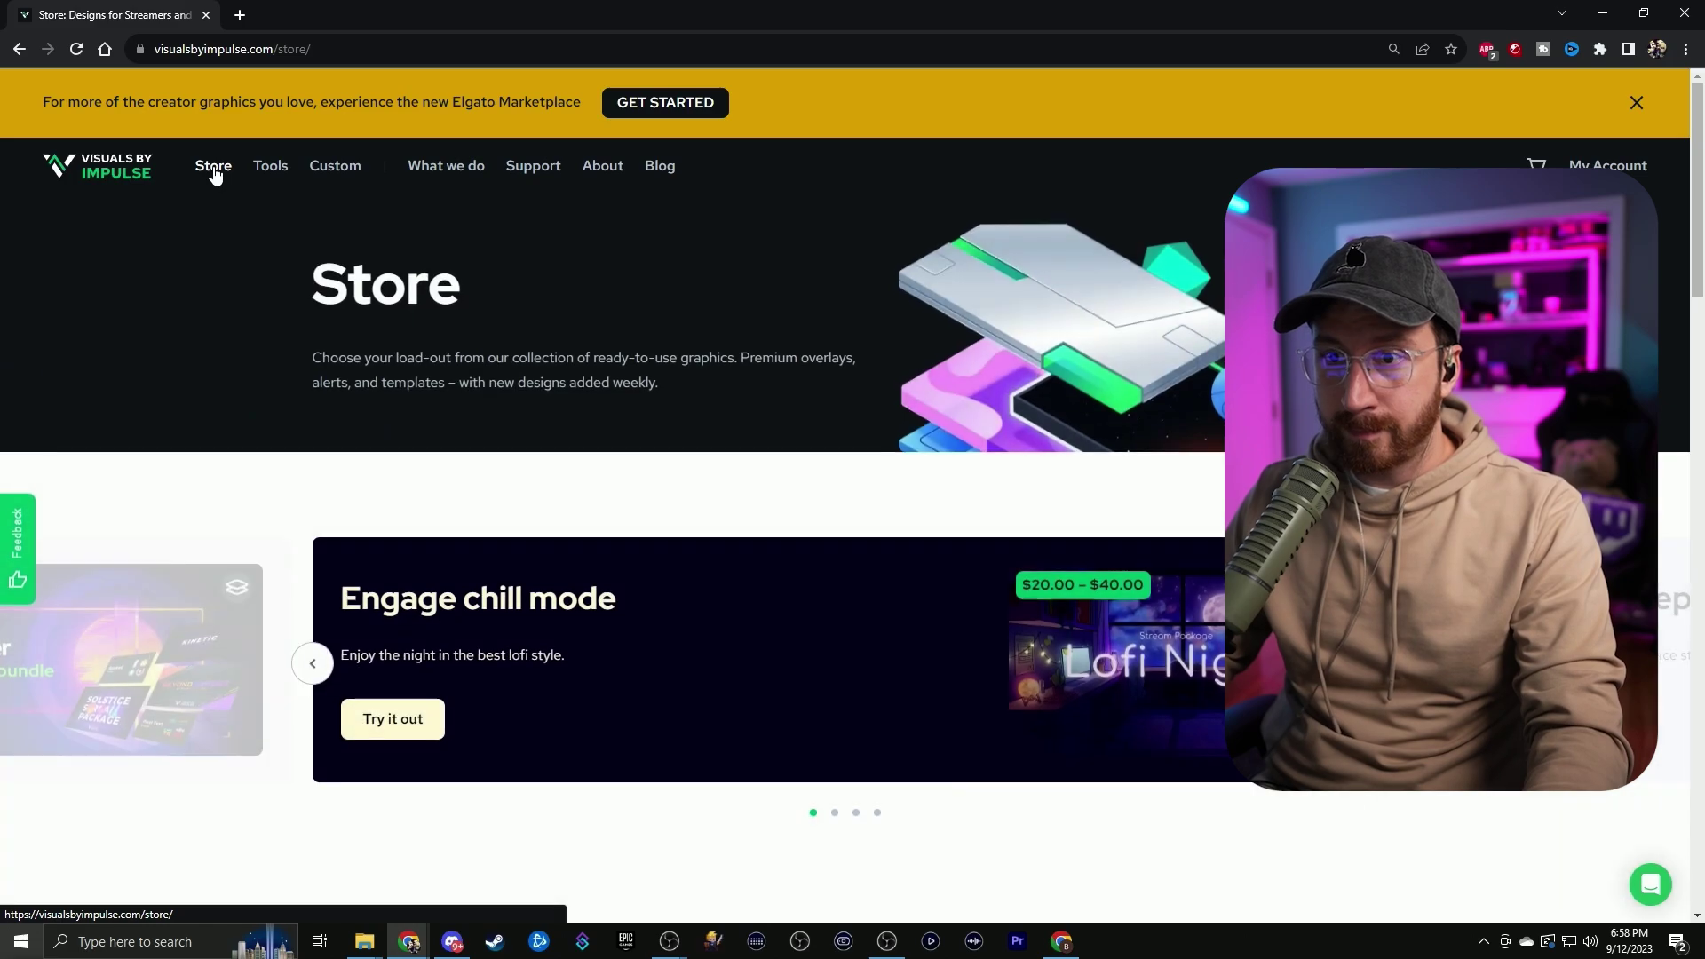
scroll(697, 475, "down", 9)
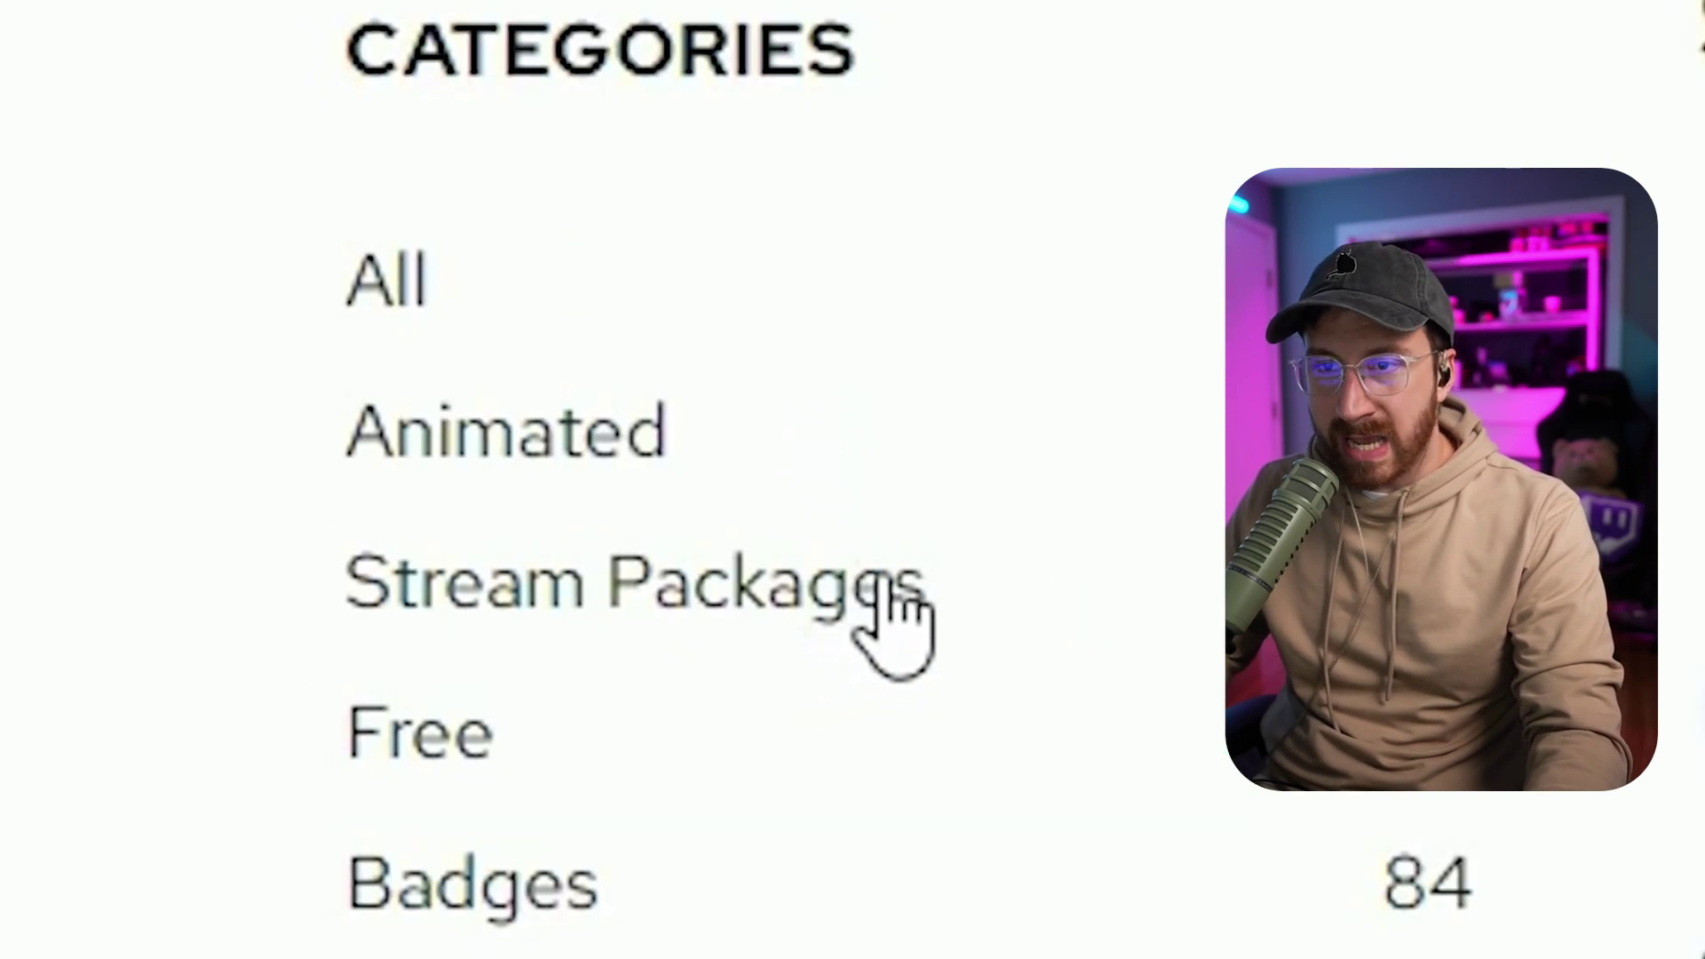
scroll(782, 888, "down", 2)
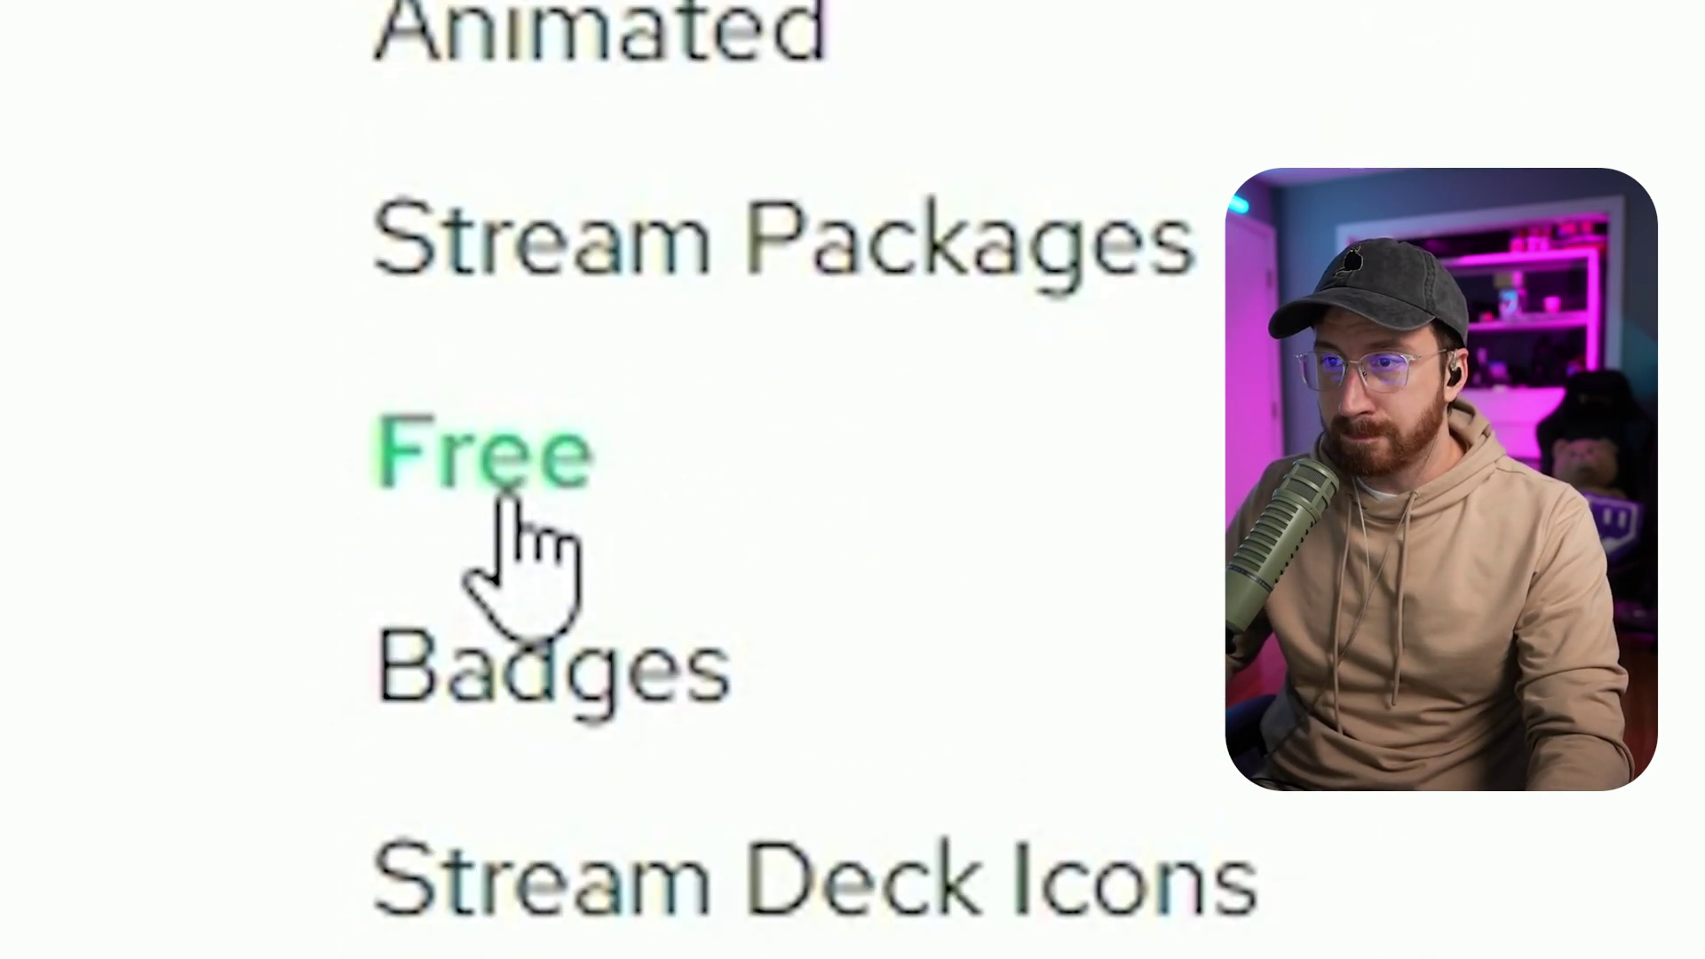
Show the Free category, load more products, and open the Luxury Stream Package page
left_click(506, 502)
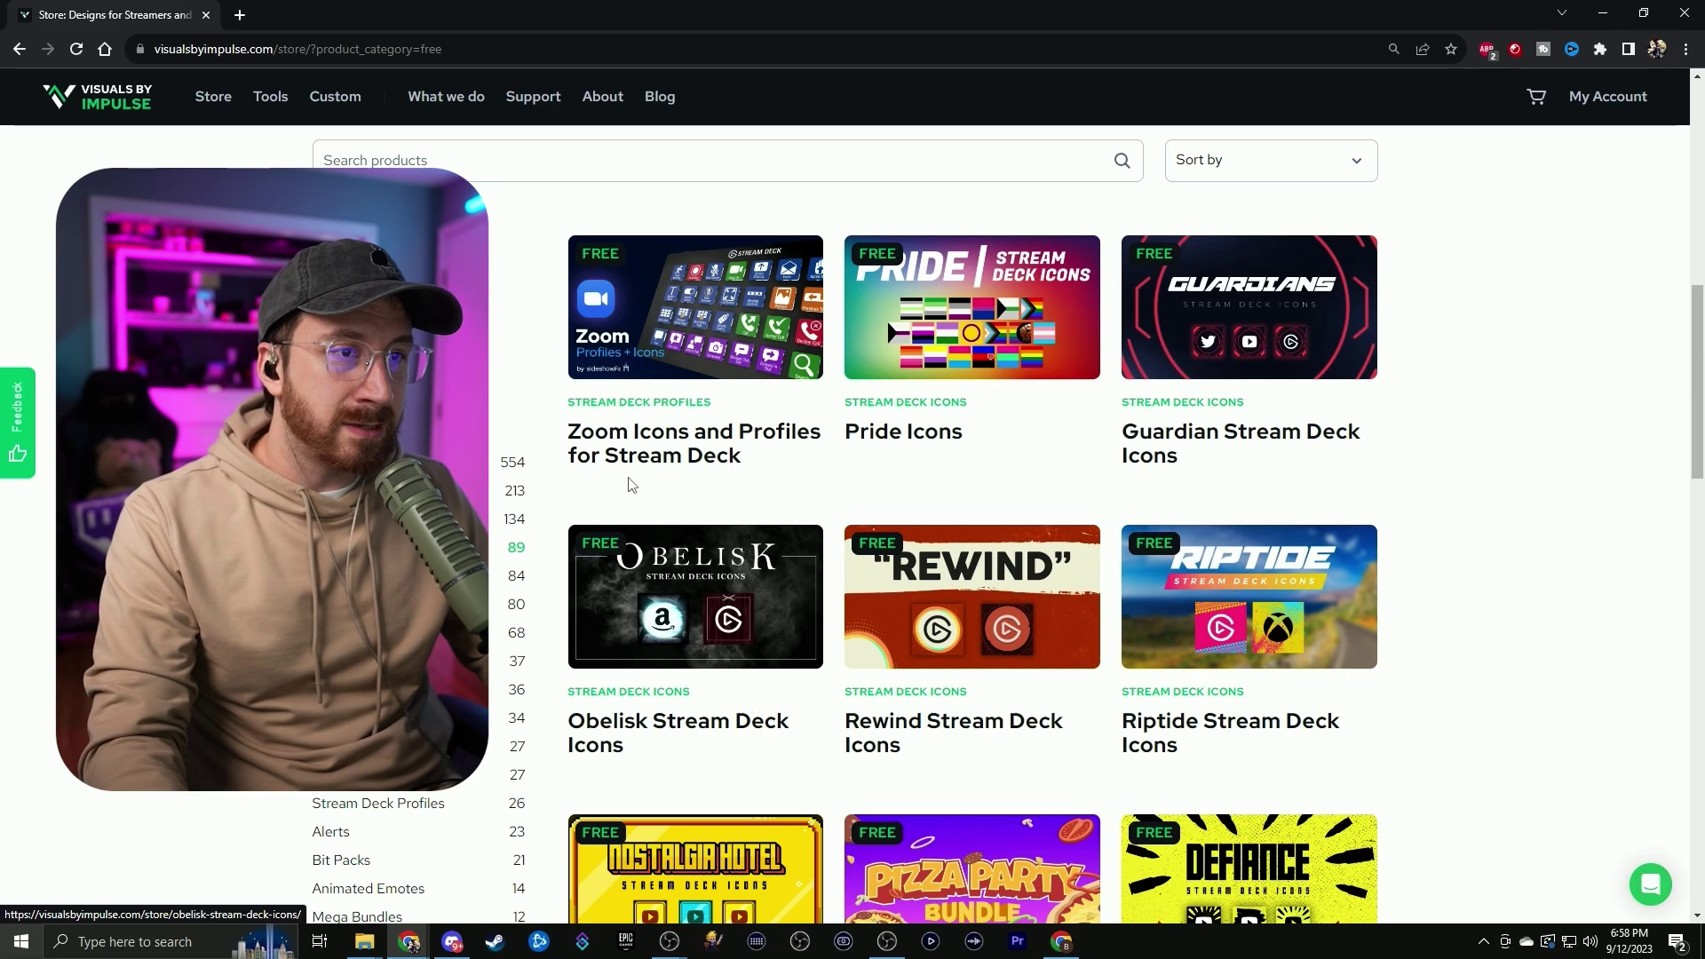
scroll(1140, 485, "down", 5)
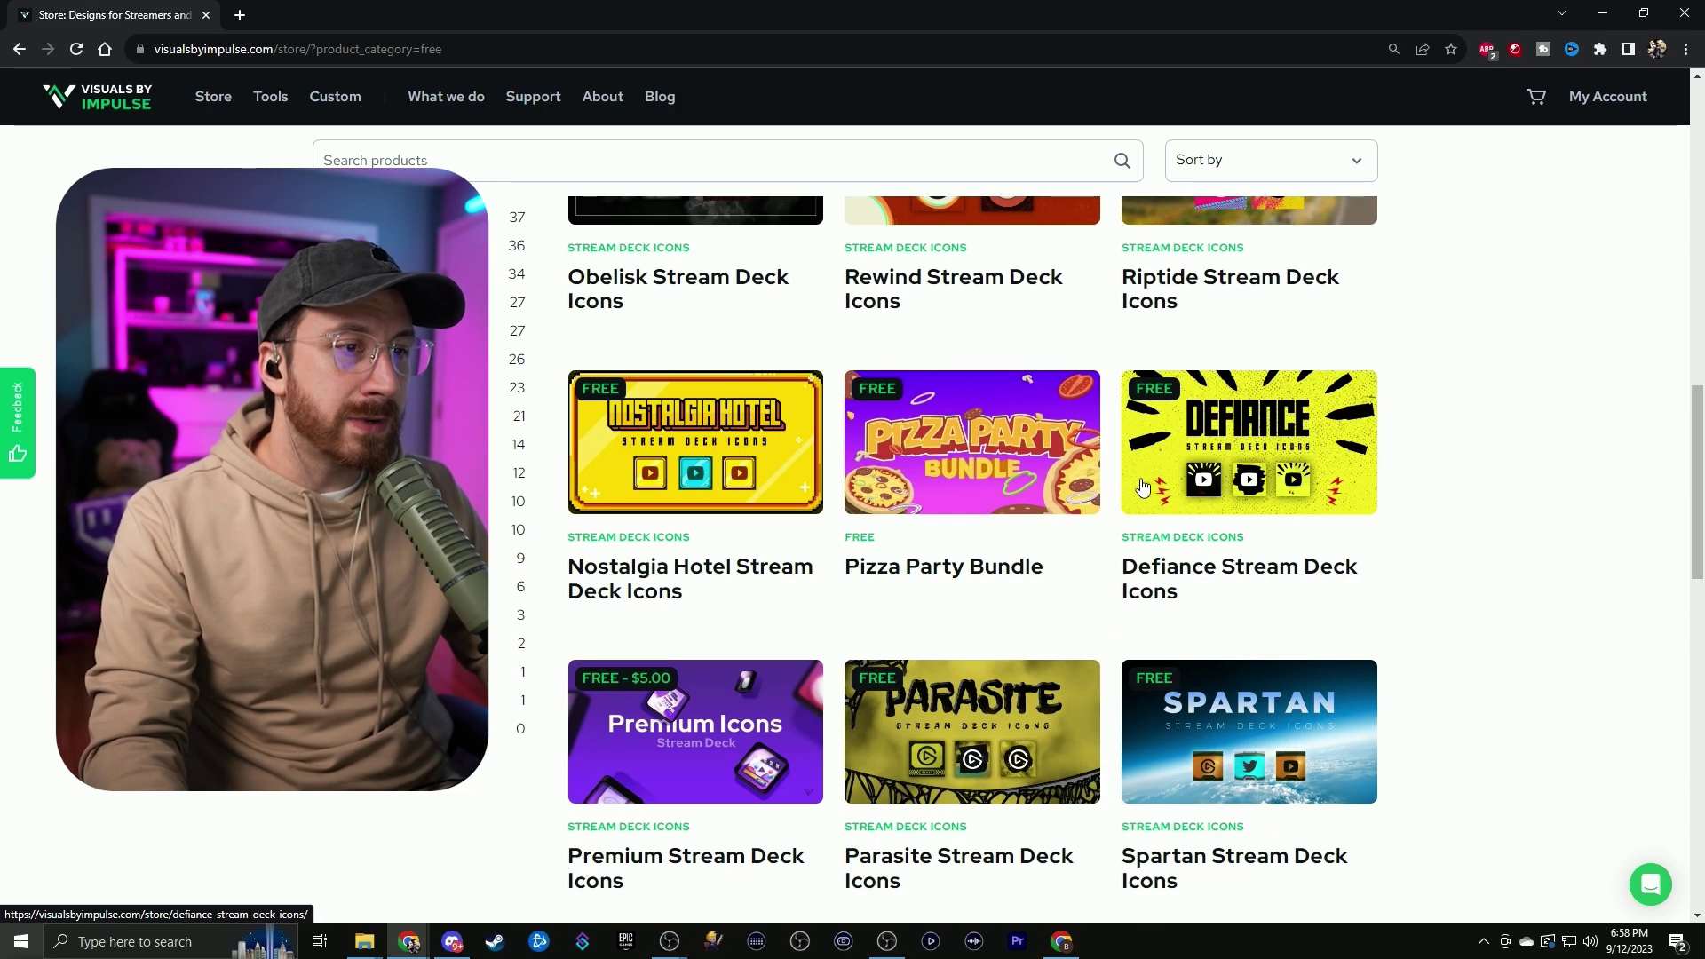
scroll(1030, 480, "down", 1)
scroll(1030, 481, "down", 10)
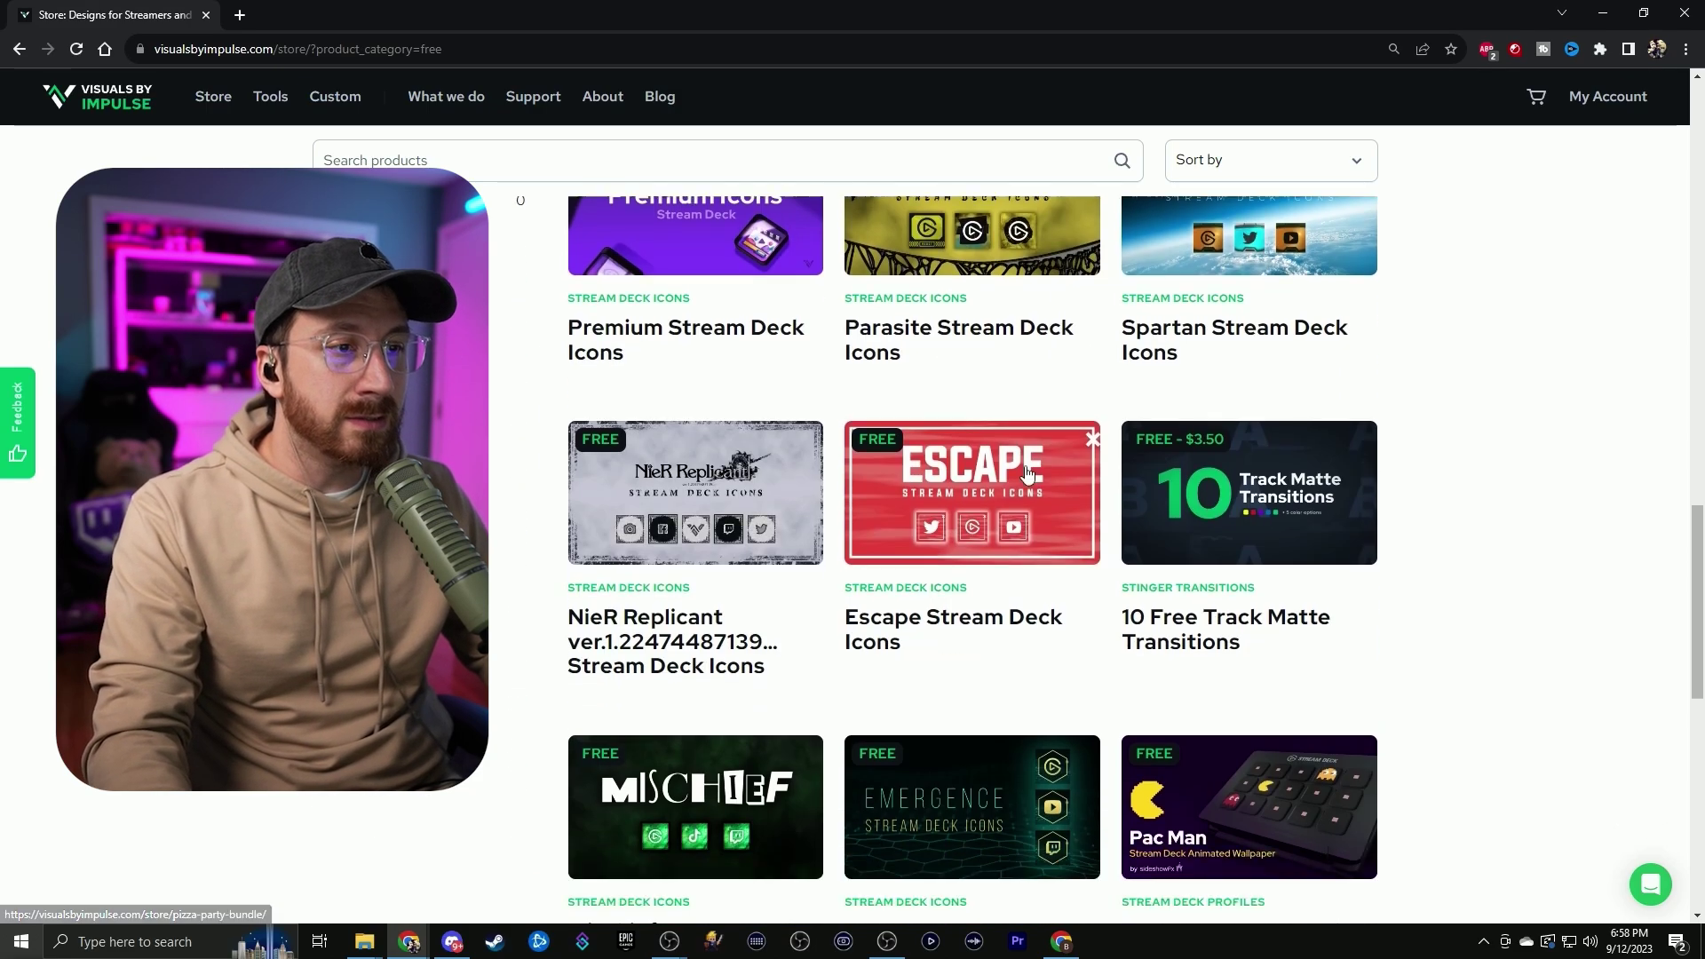
left_click(1009, 869)
scroll(1023, 758, "down", 15)
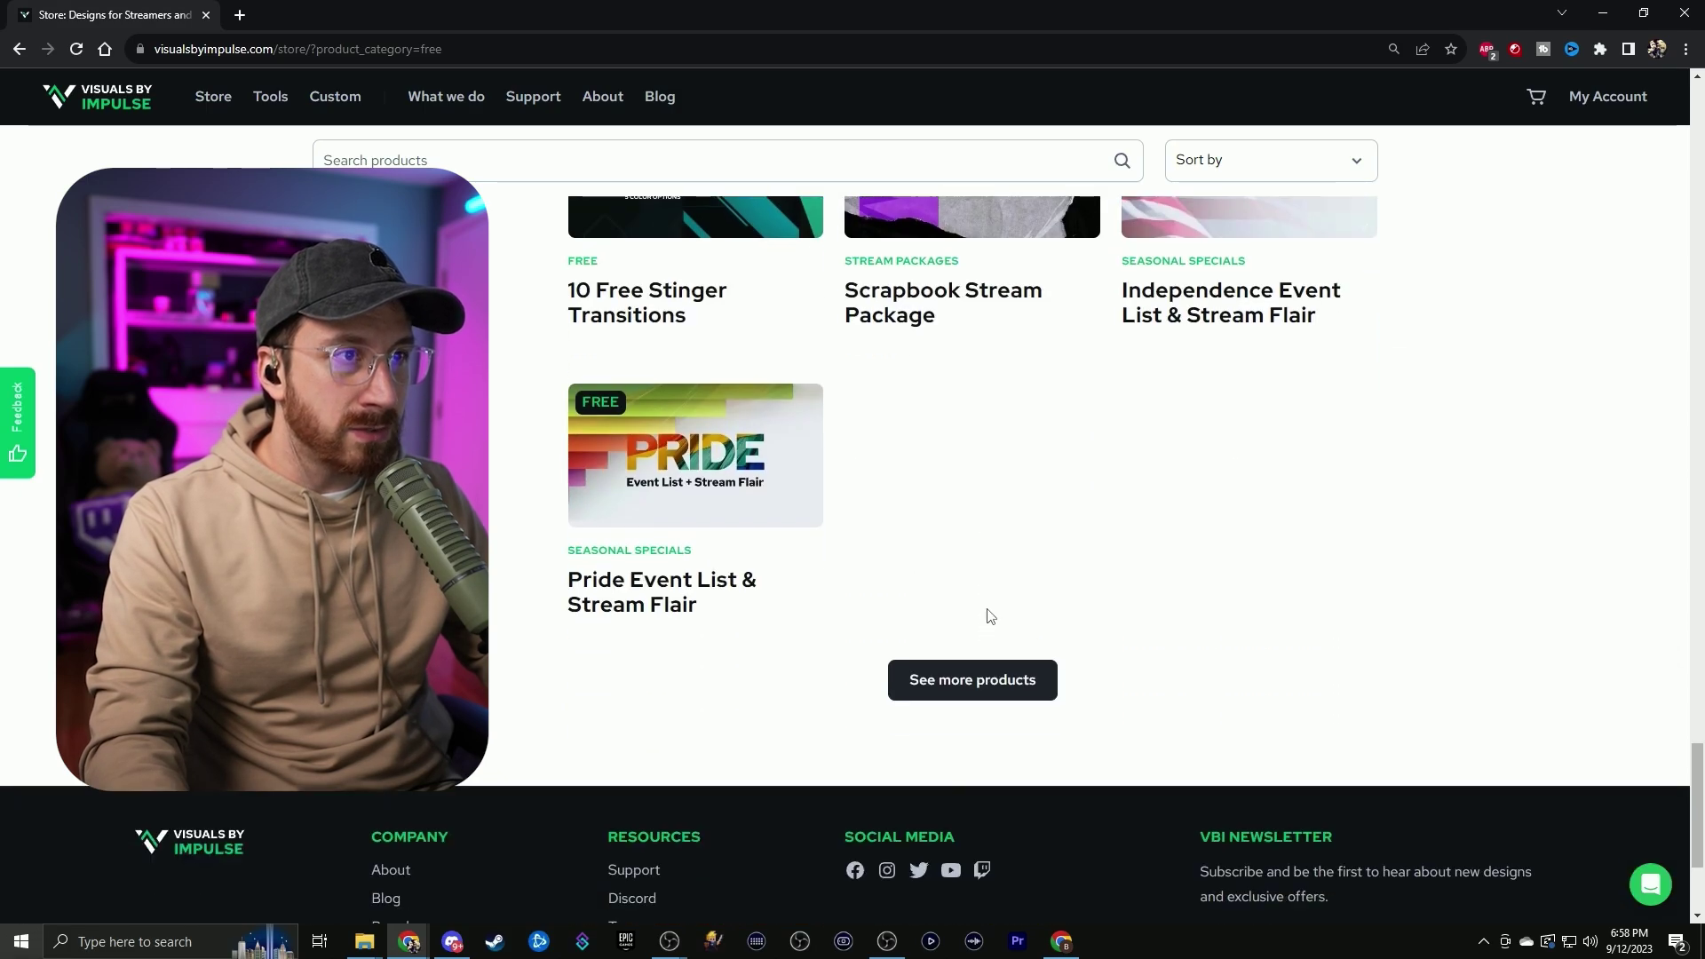
left_click(977, 683)
scroll(977, 639, "up", 6)
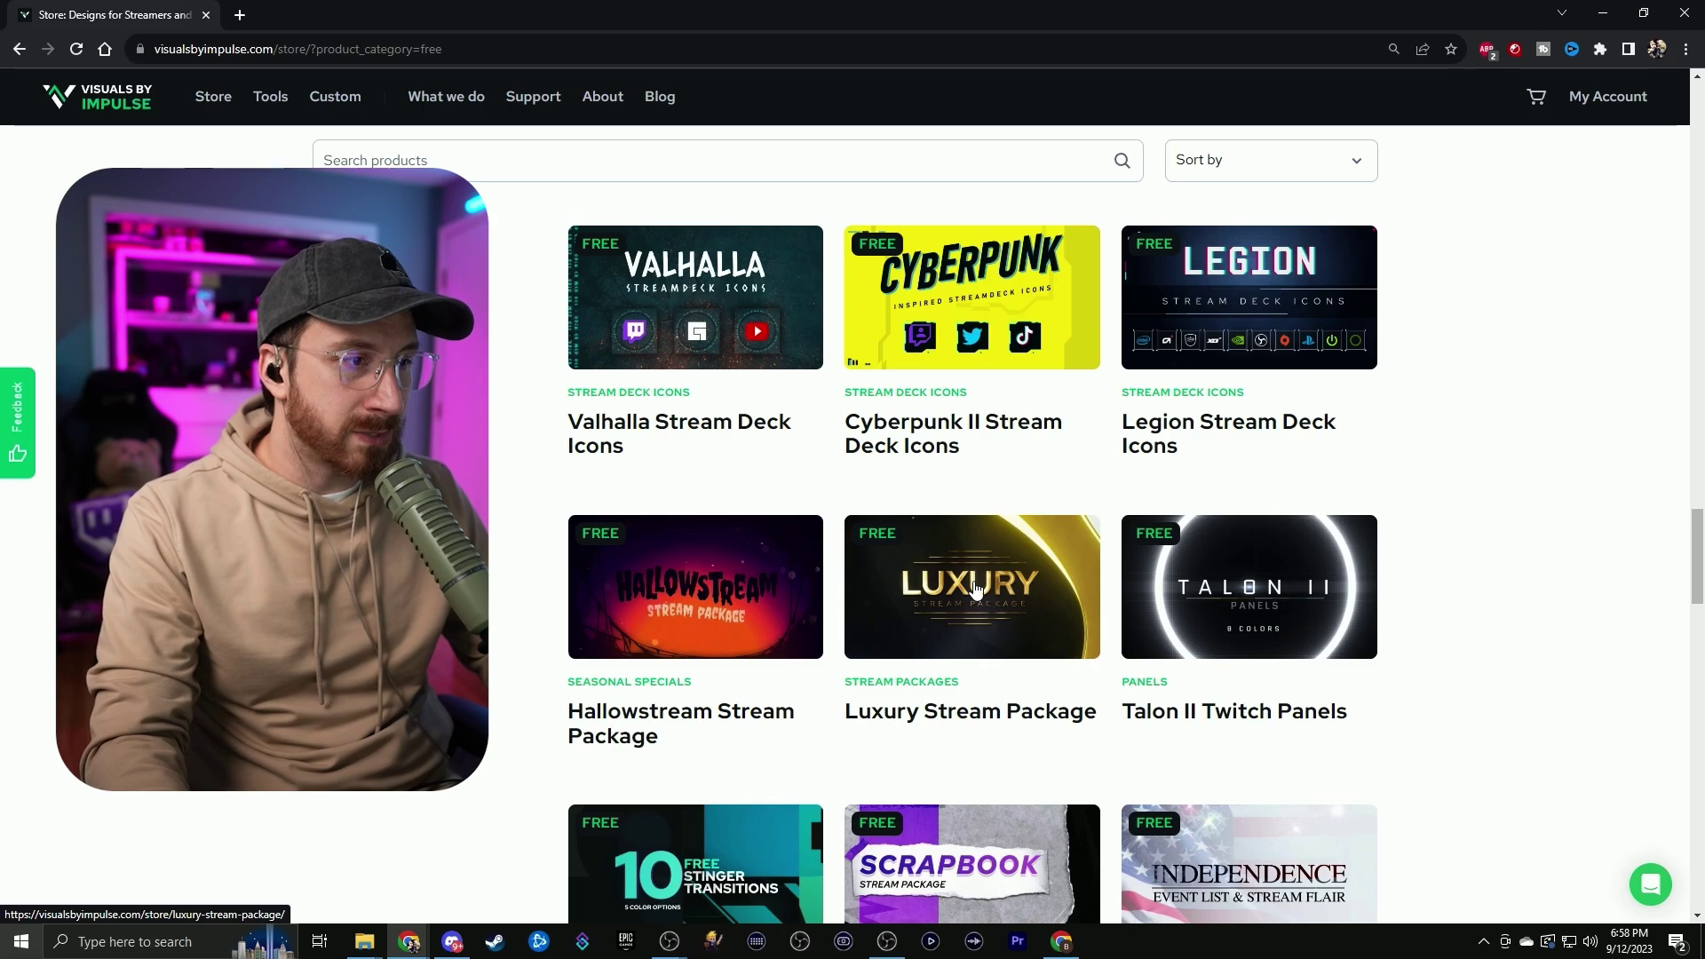
left_click(975, 588)
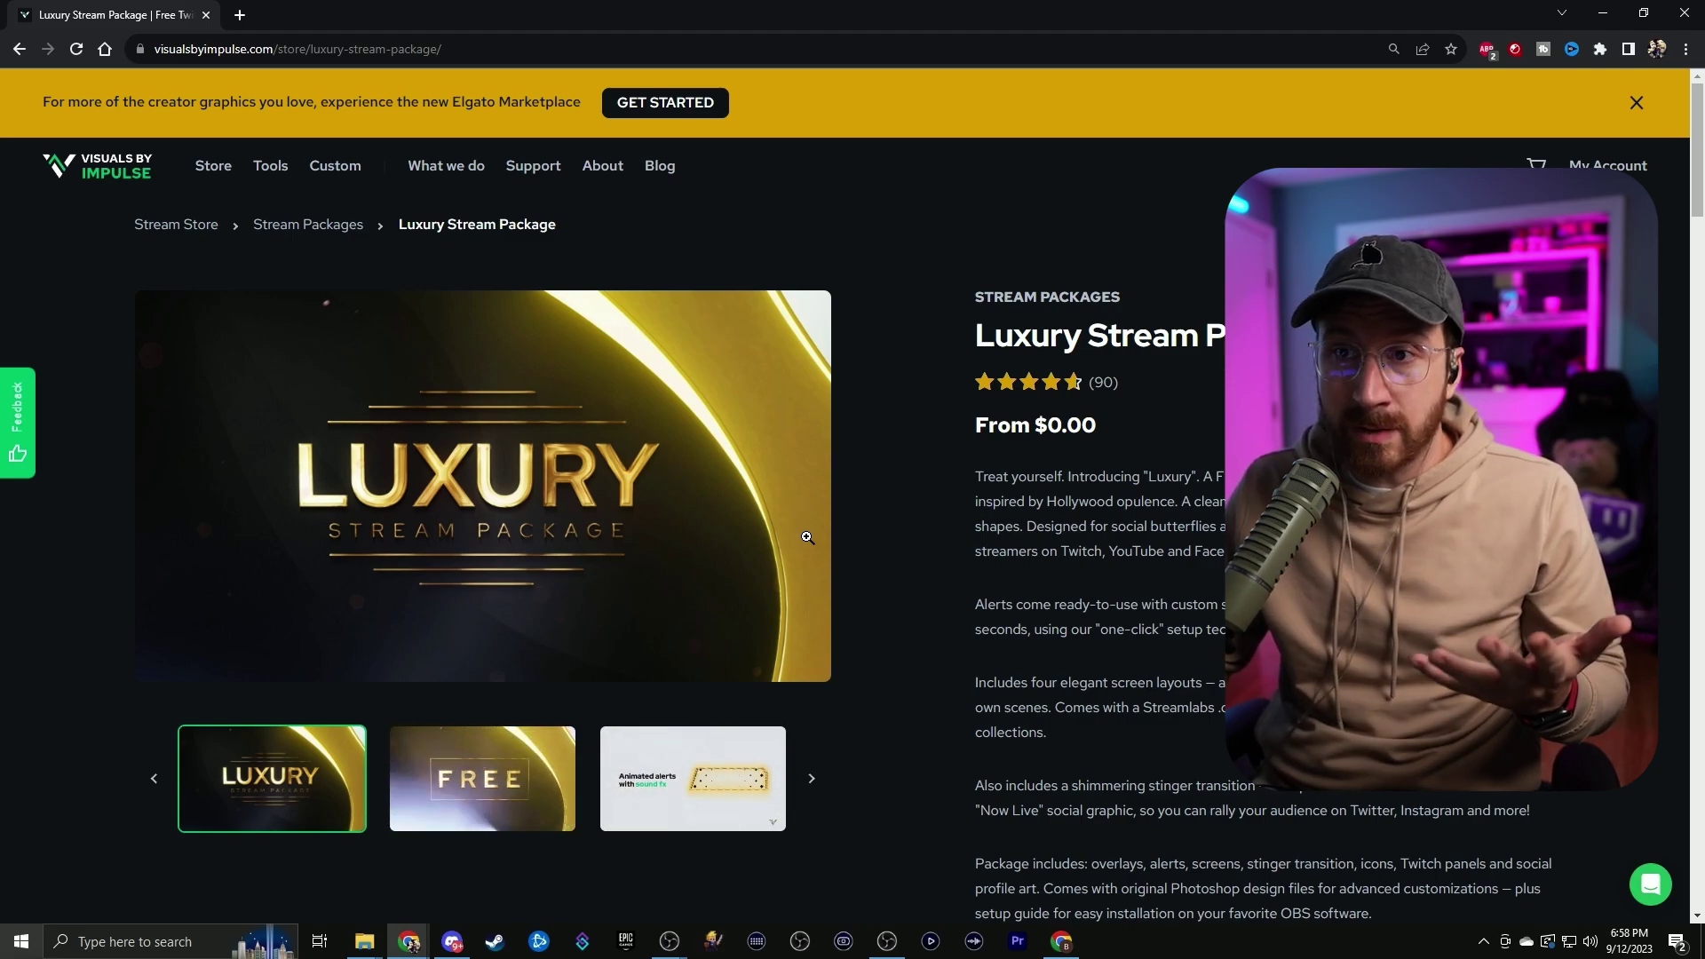
Add the Luxury Stream Package to the cart for $0.00
scroll(948, 531, "down", 6)
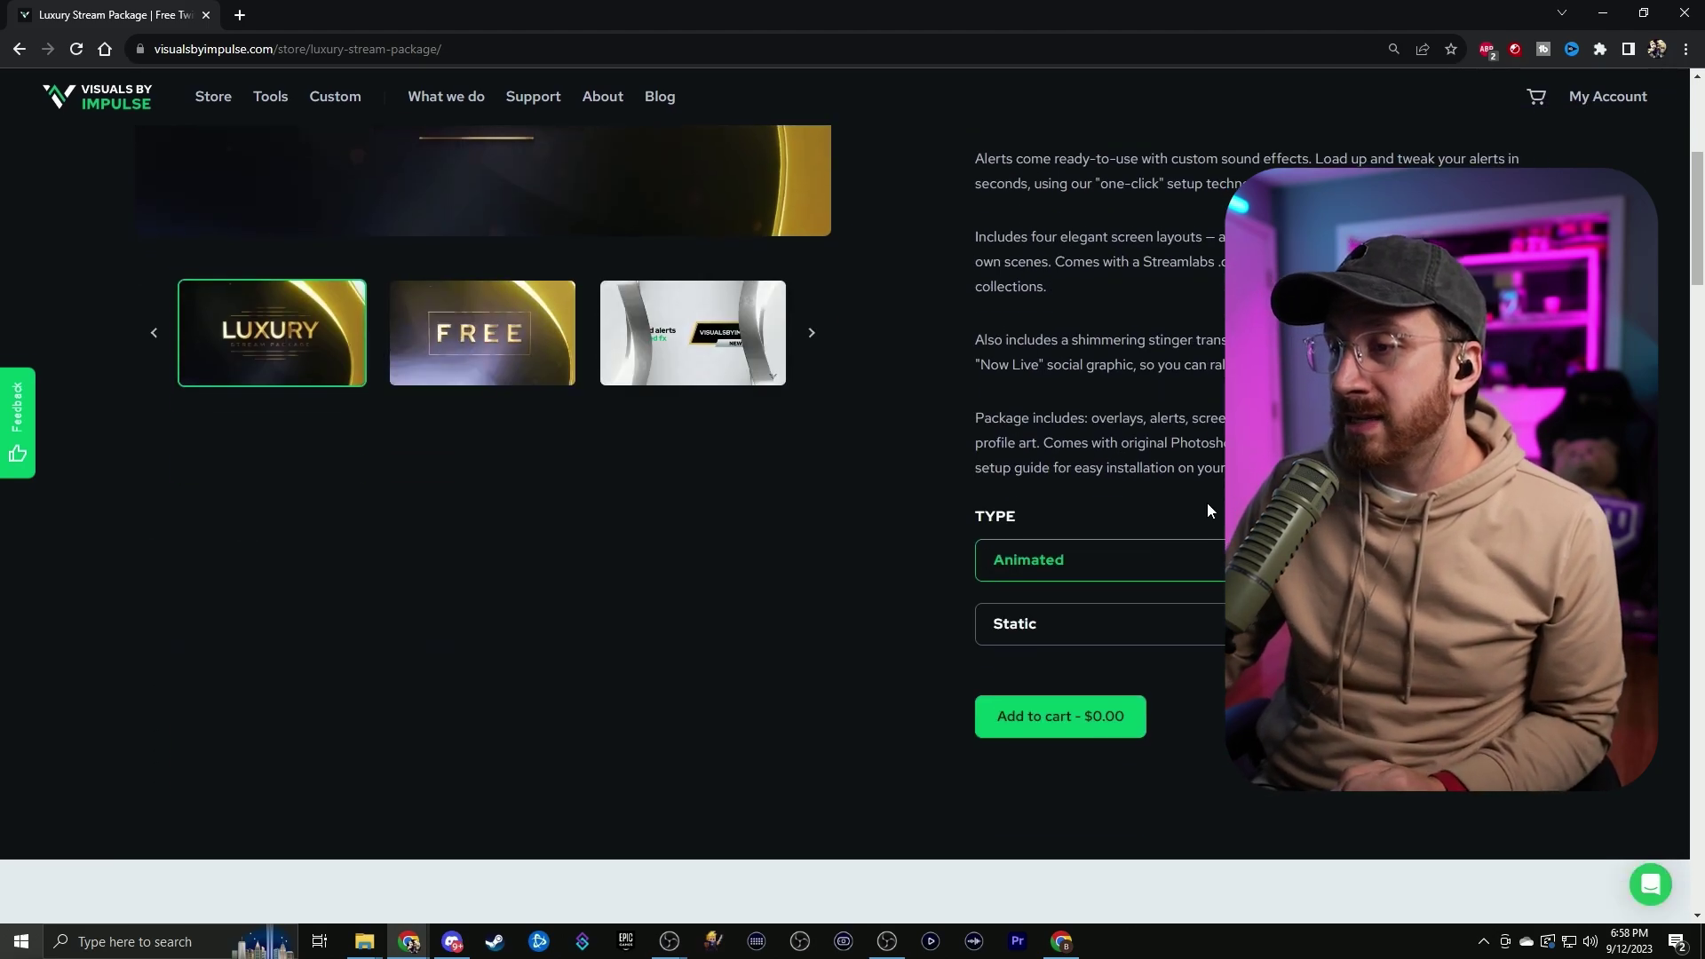
left_click(1080, 630)
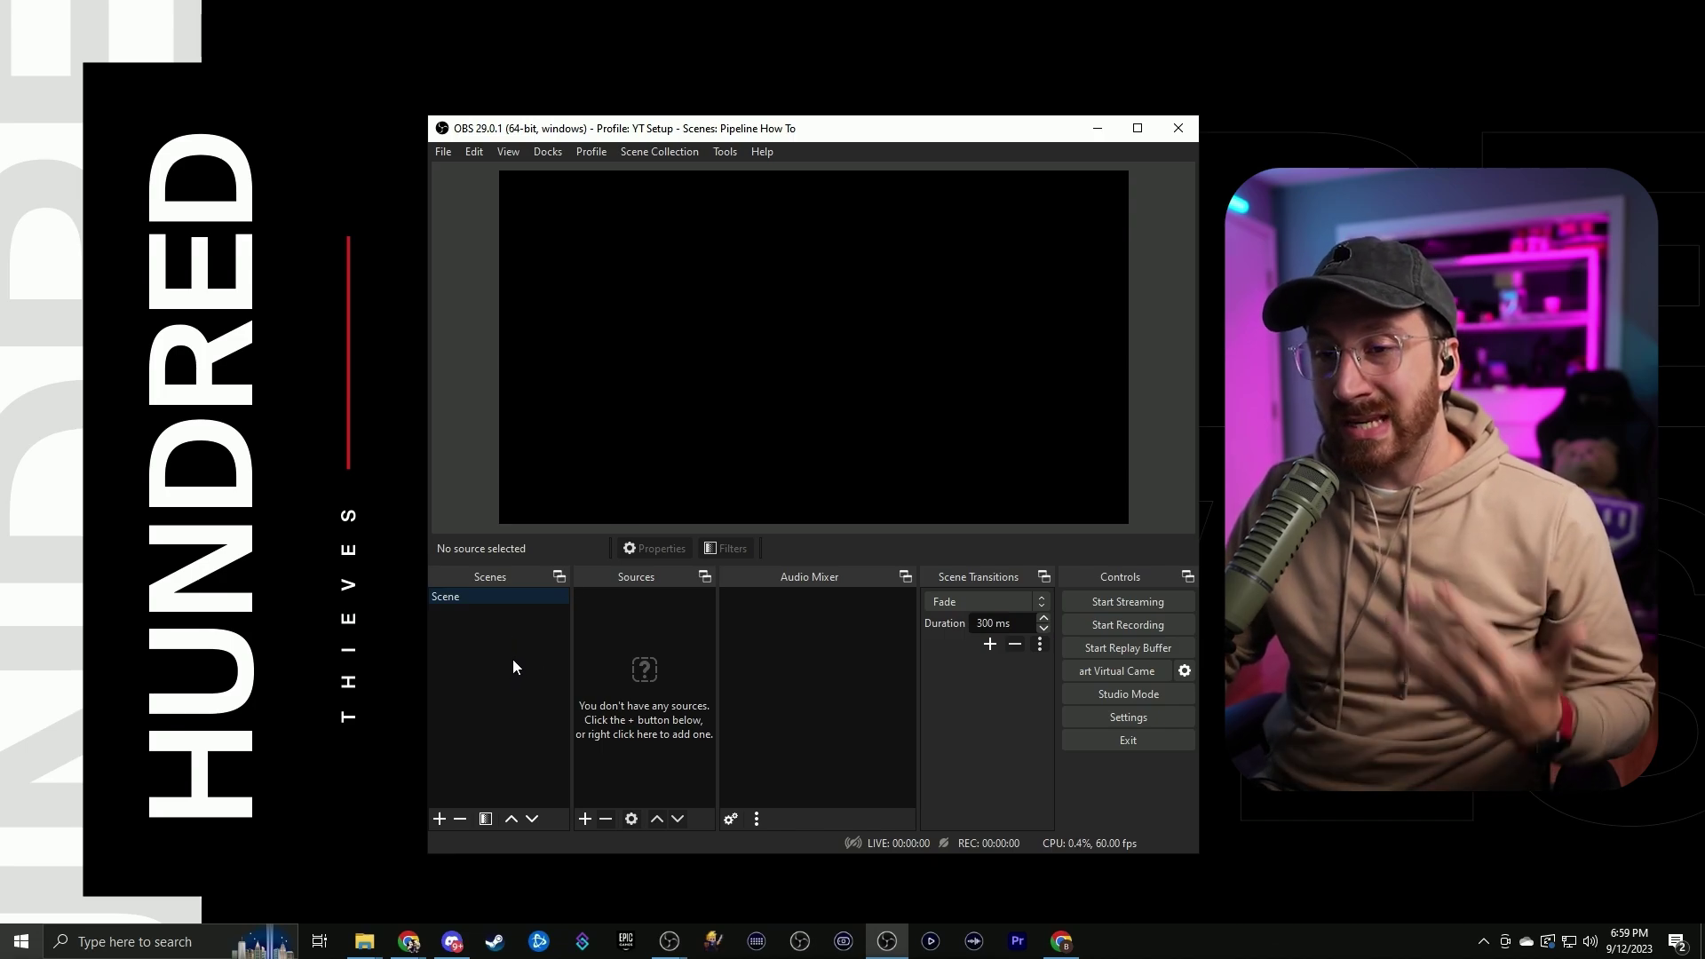
Add scenes named Just Chatting, Starting Soon and Game Play
left_click(438, 818)
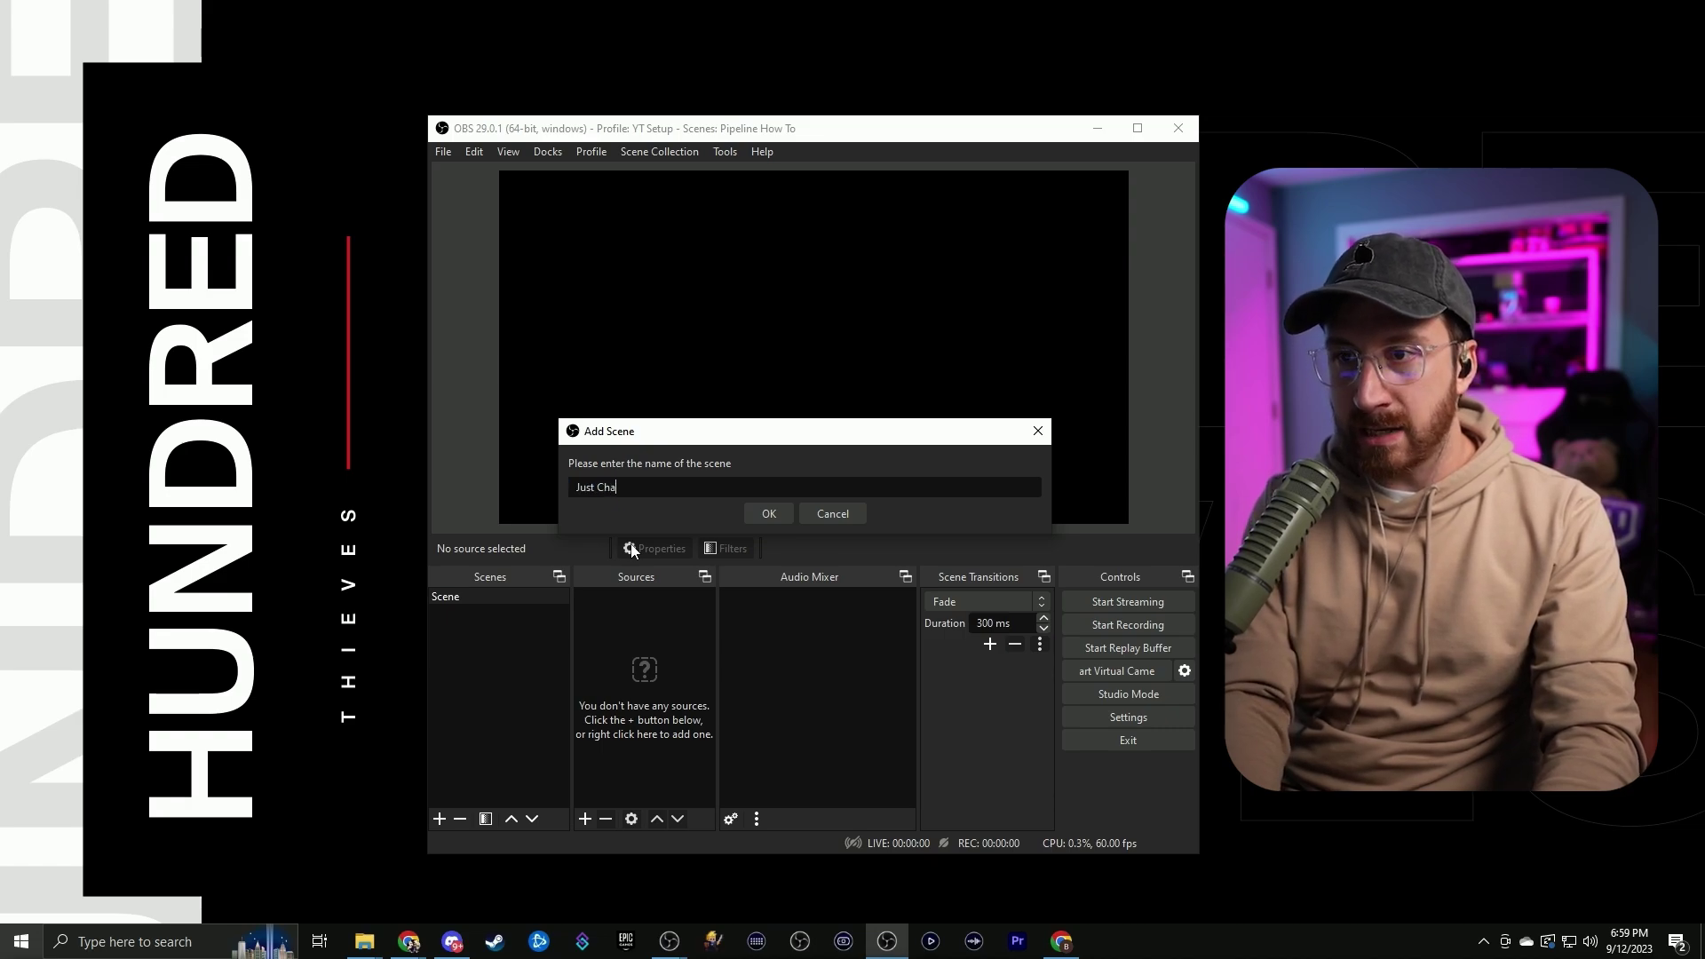
key("Return")
left_click(439, 818)
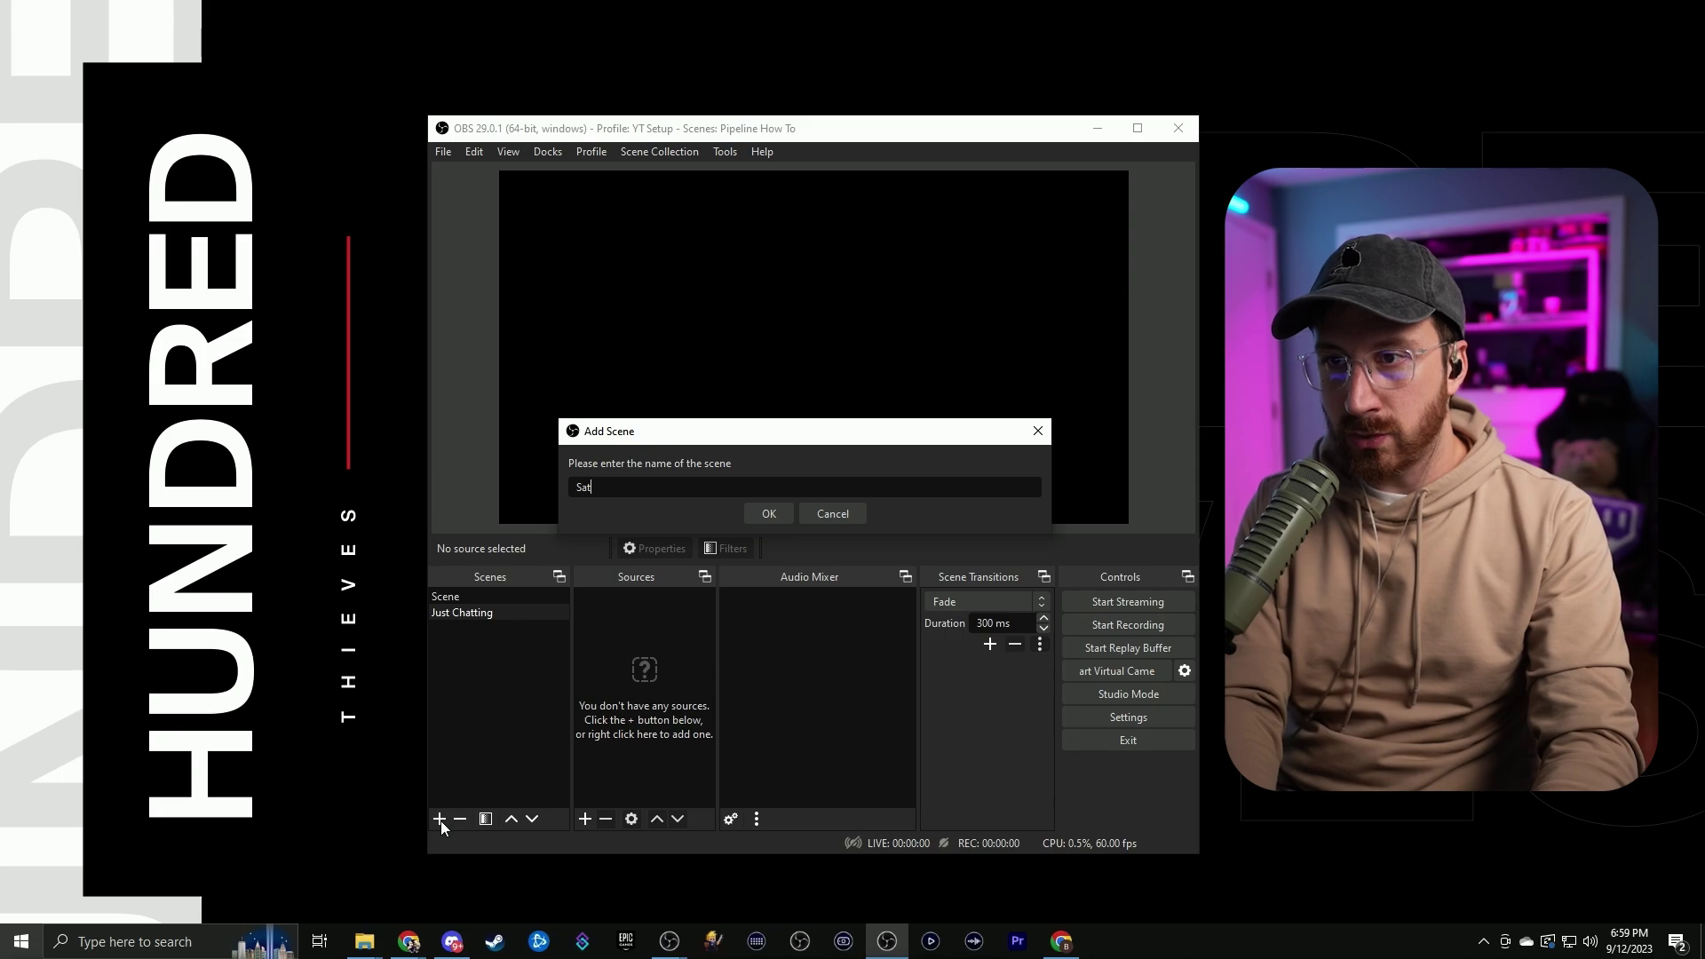
type("Starting Soon")
key("Return")
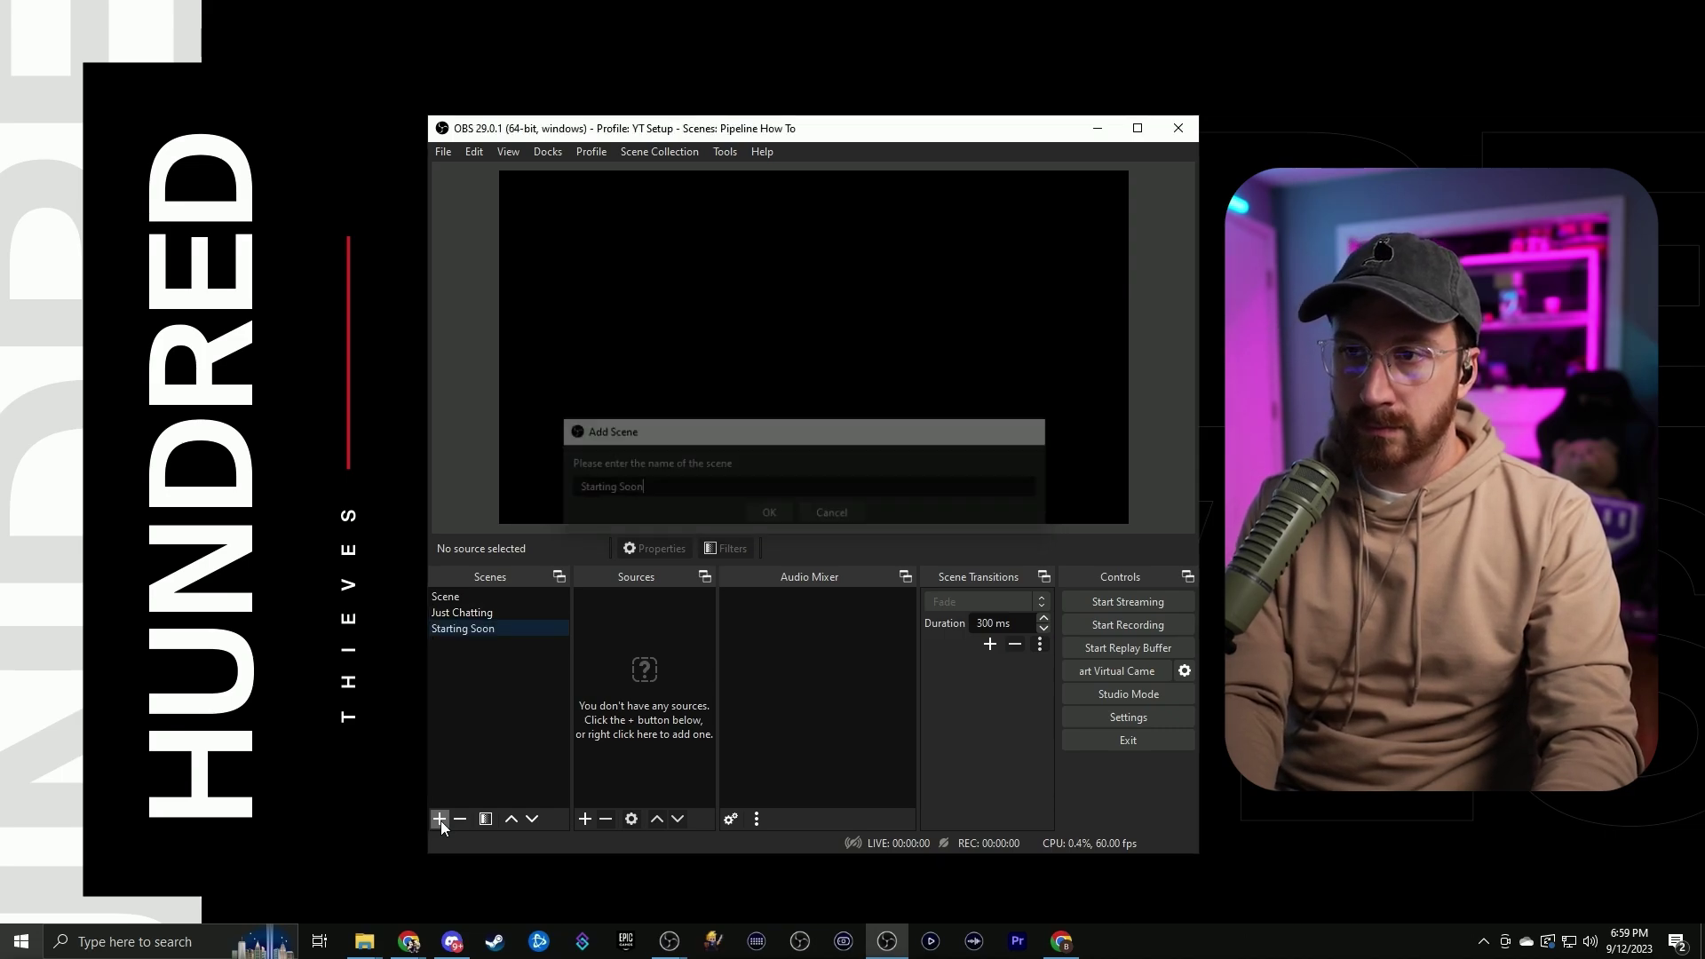
left_click(439, 817)
type("Game Playu")
key("BackSpace")
key("Return")
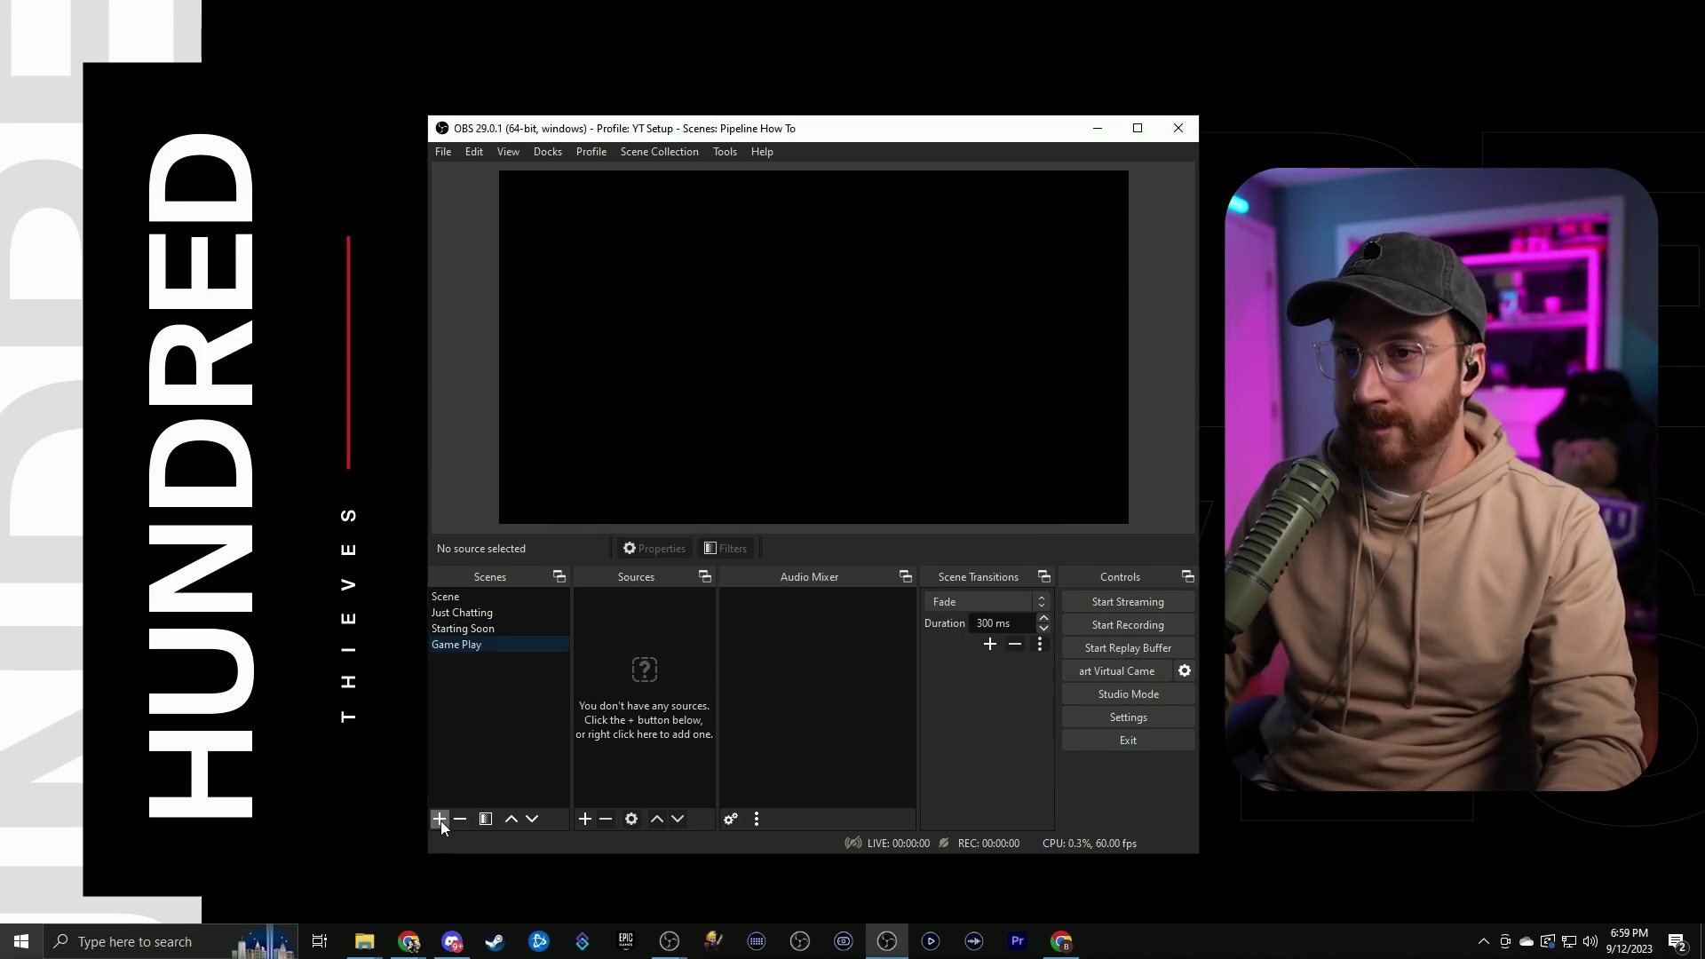
Add Intermission and Ending soon scenes, then select the Game Play scene
left_click(440, 820)
type("Intermission")
key("Return")
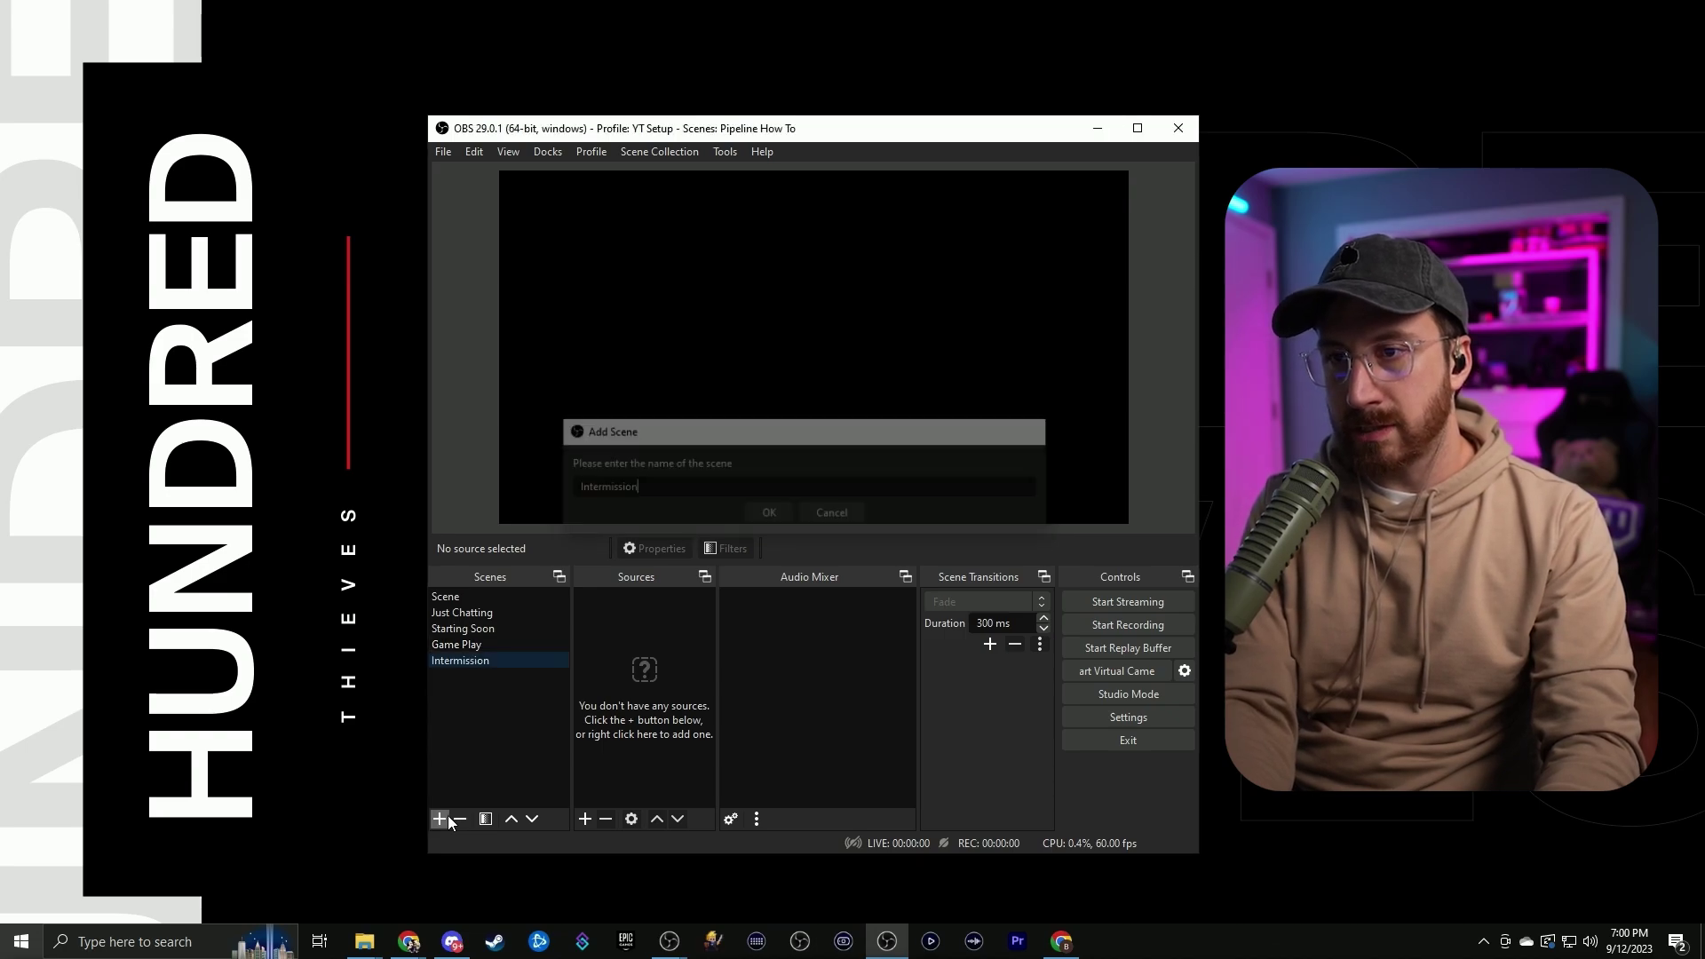
left_click(450, 822)
type("Ending soon")
key("Return")
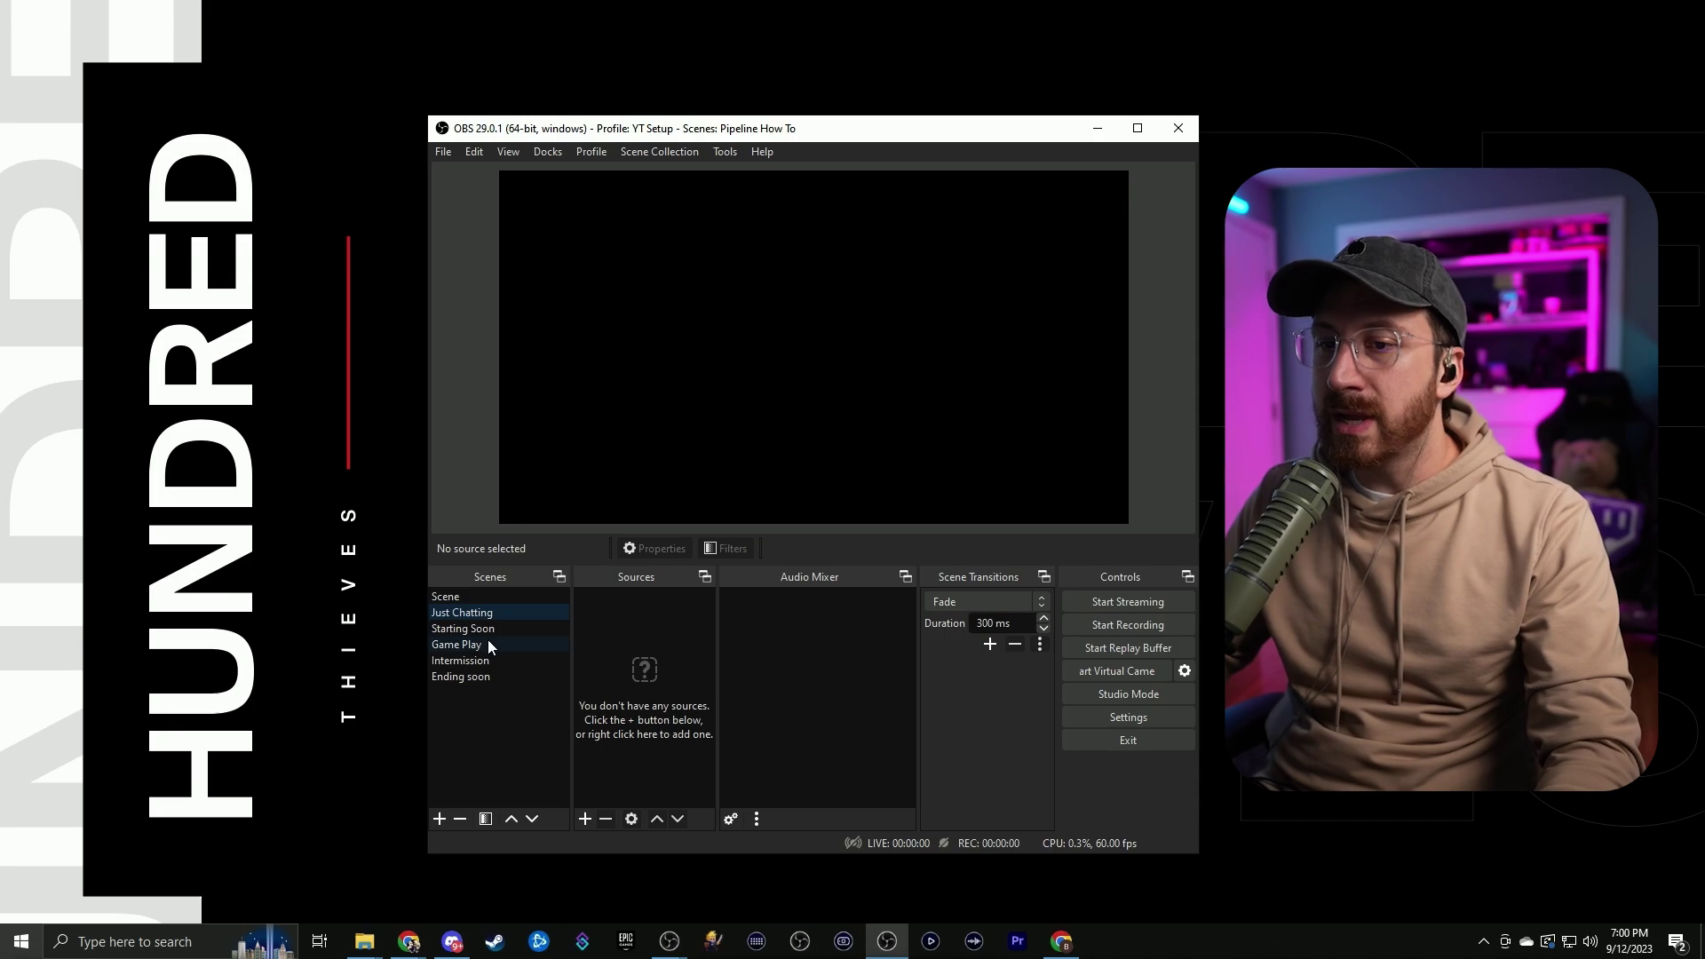
left_click(486, 642)
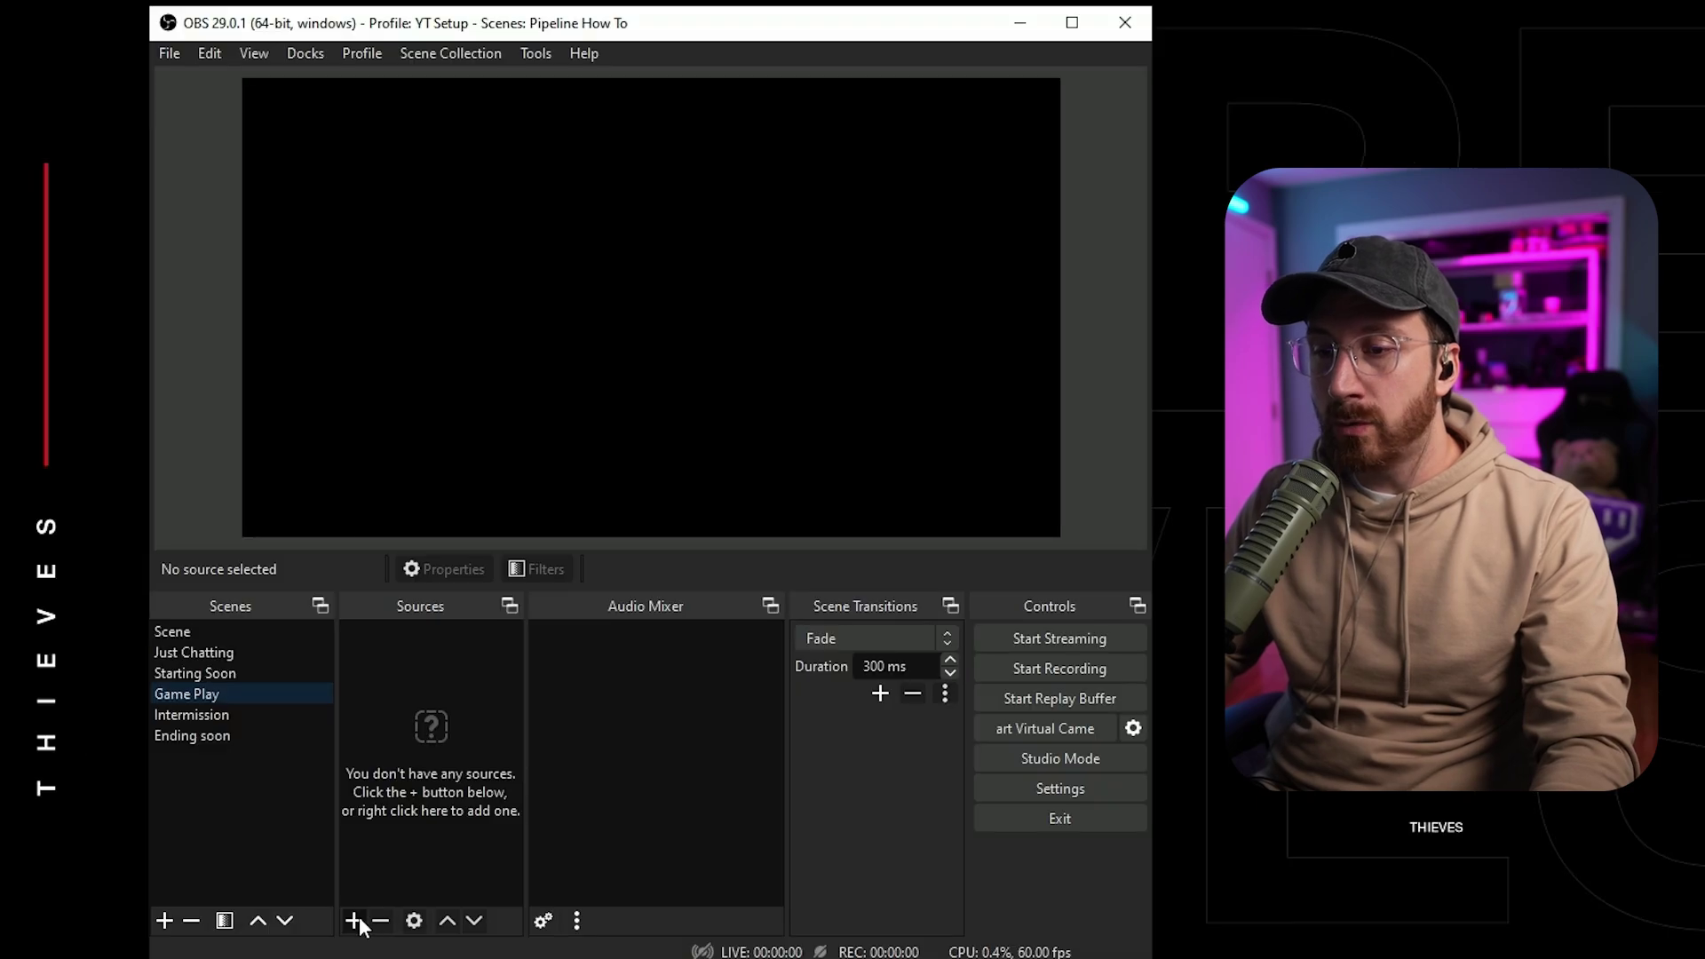
Add a Video Capture Device source named Elgato Face Cam to Game Play
left_click(585, 819)
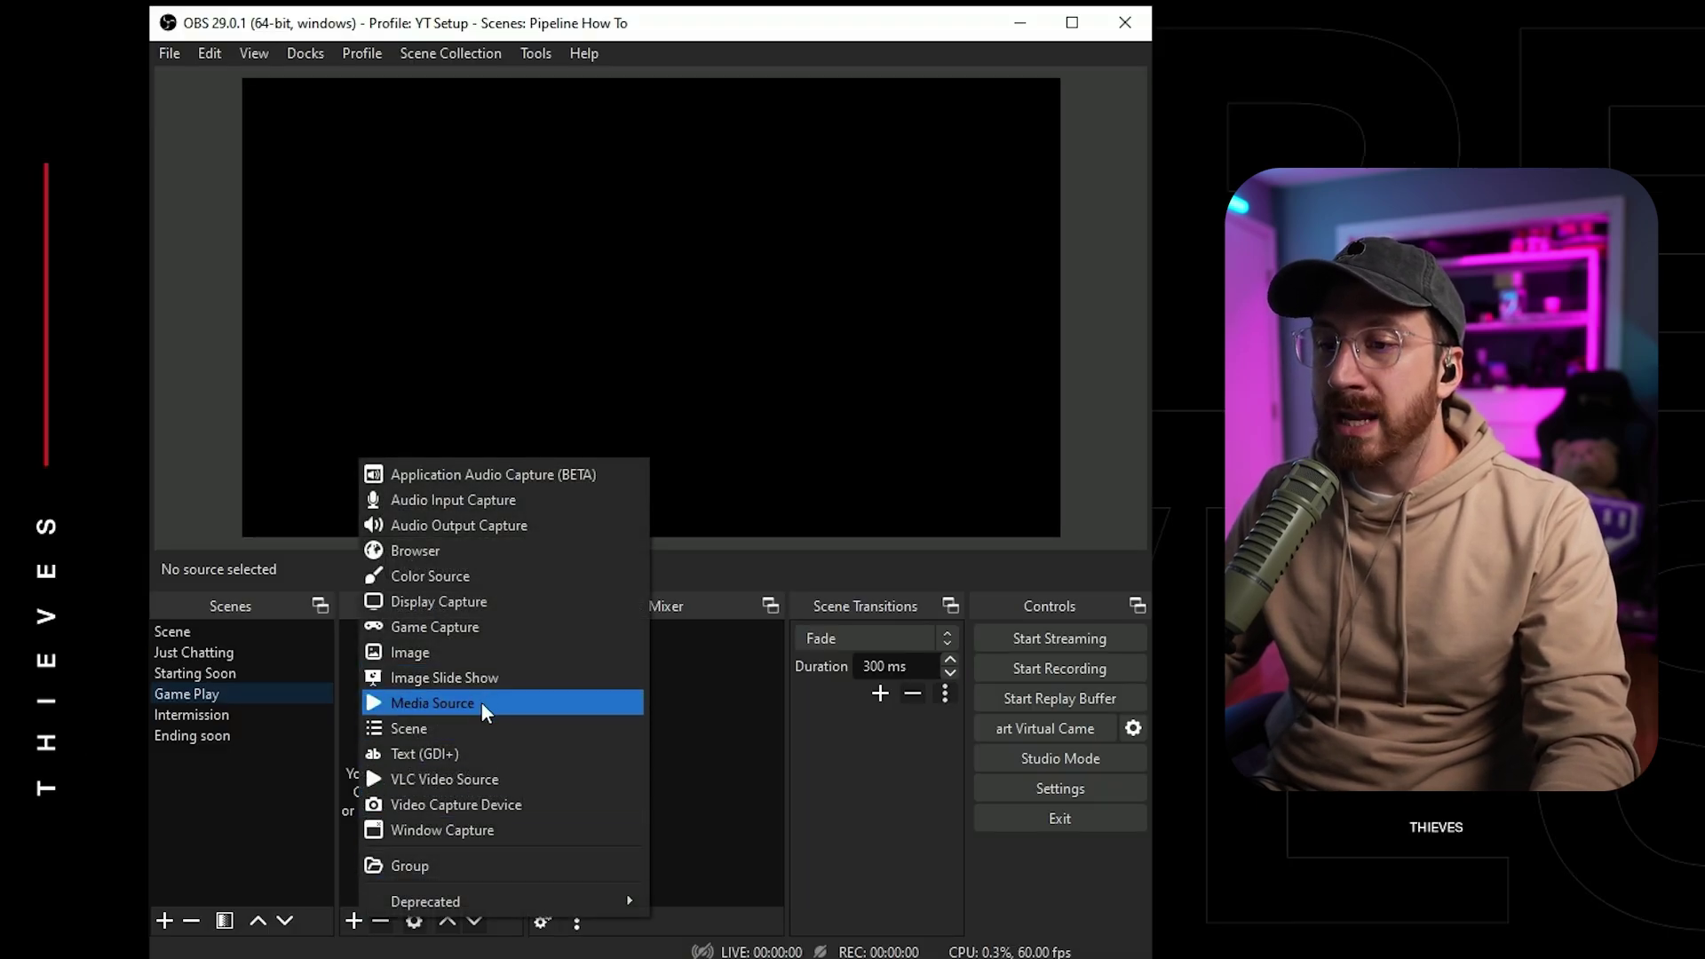
left_click(467, 803)
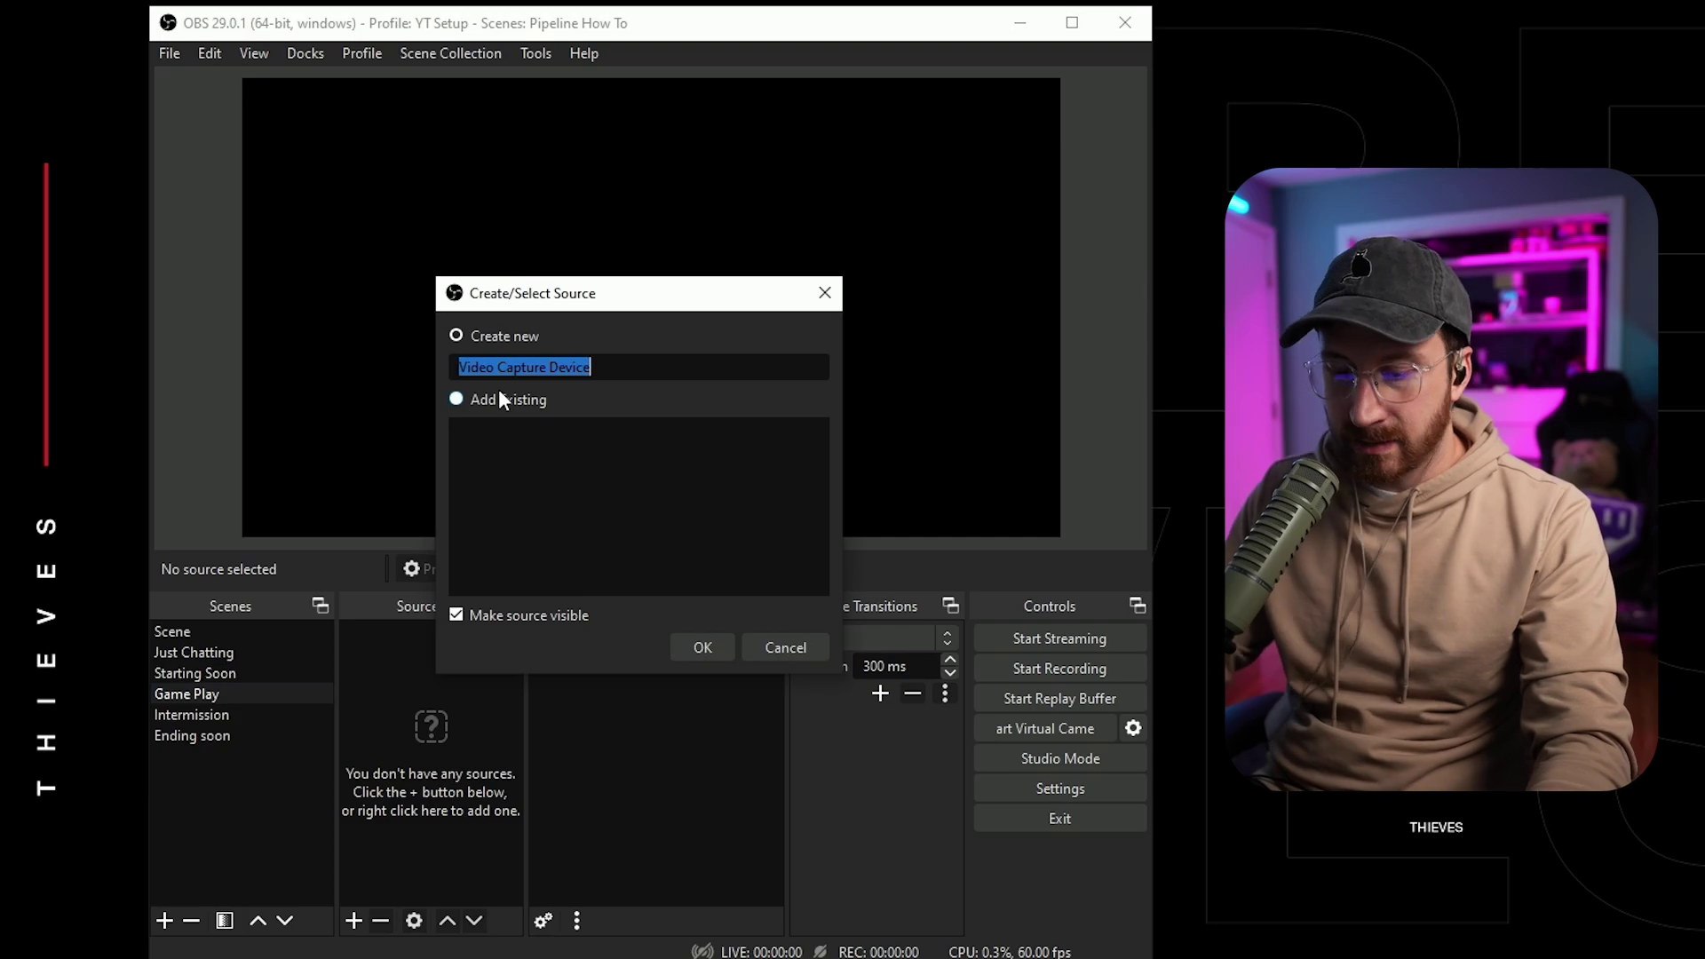
type("Elgato Face Cam")
key("Return")
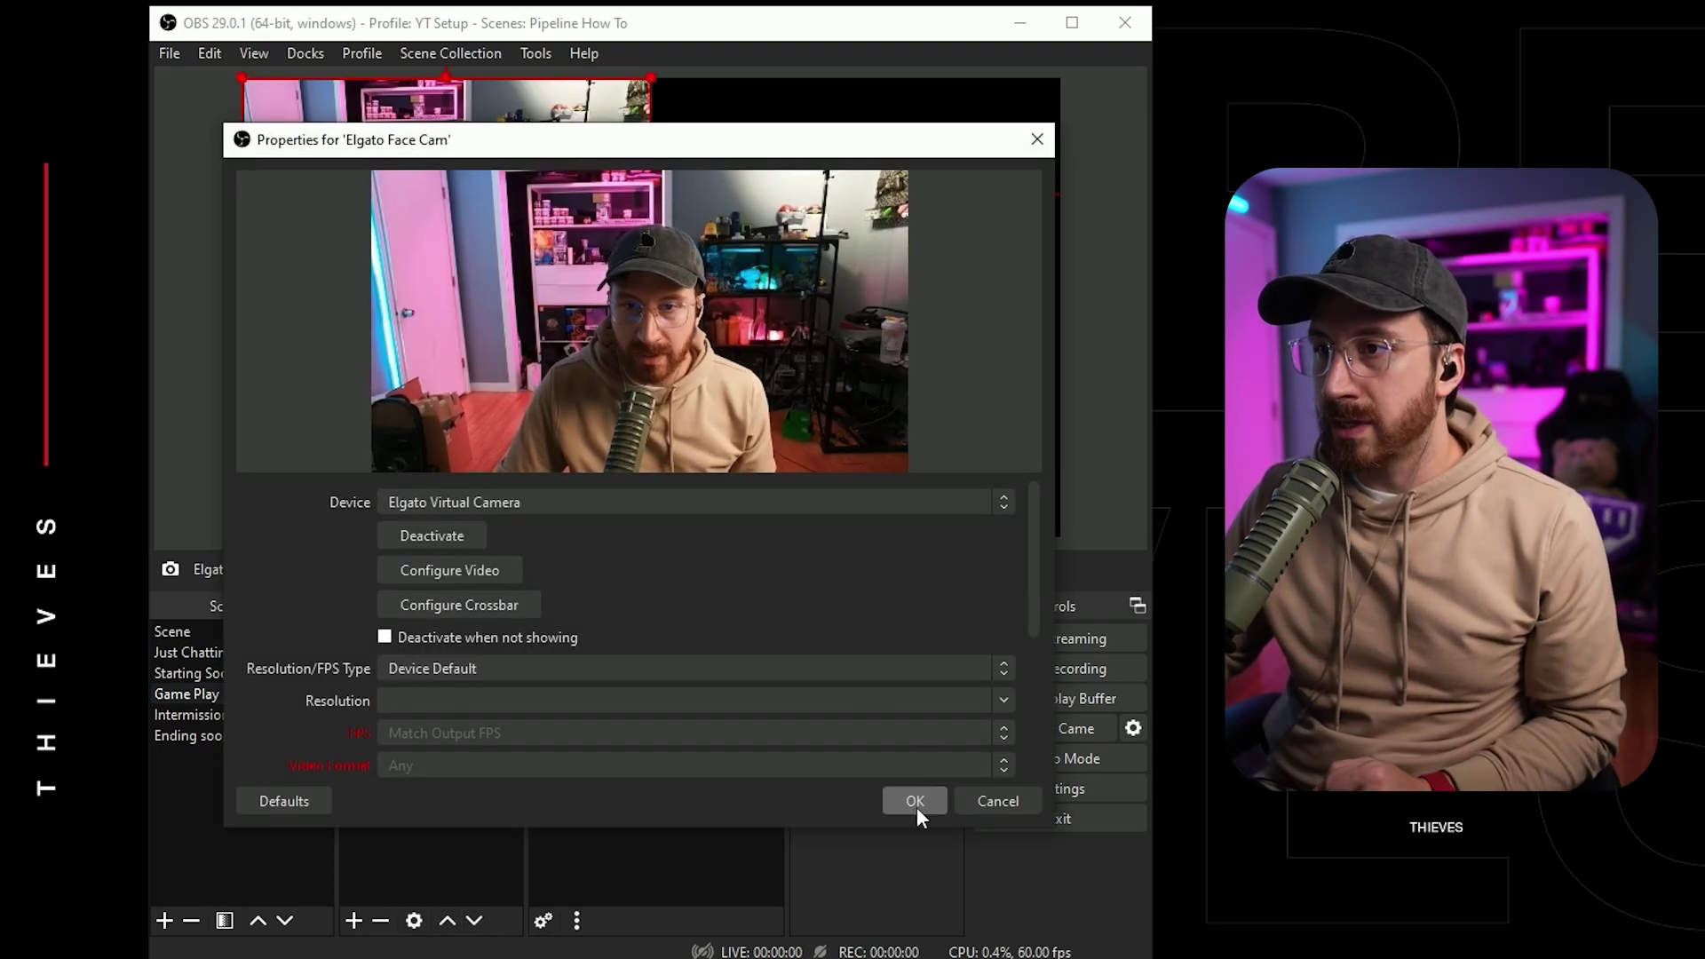
left_click(915, 802)
Shrink the Elgato Face Cam and move it to the lower right of the canvas
left_click_drag(590, 272, 994, 457)
left_click_drag(888, 400, 939, 426)
left_click(410, 647)
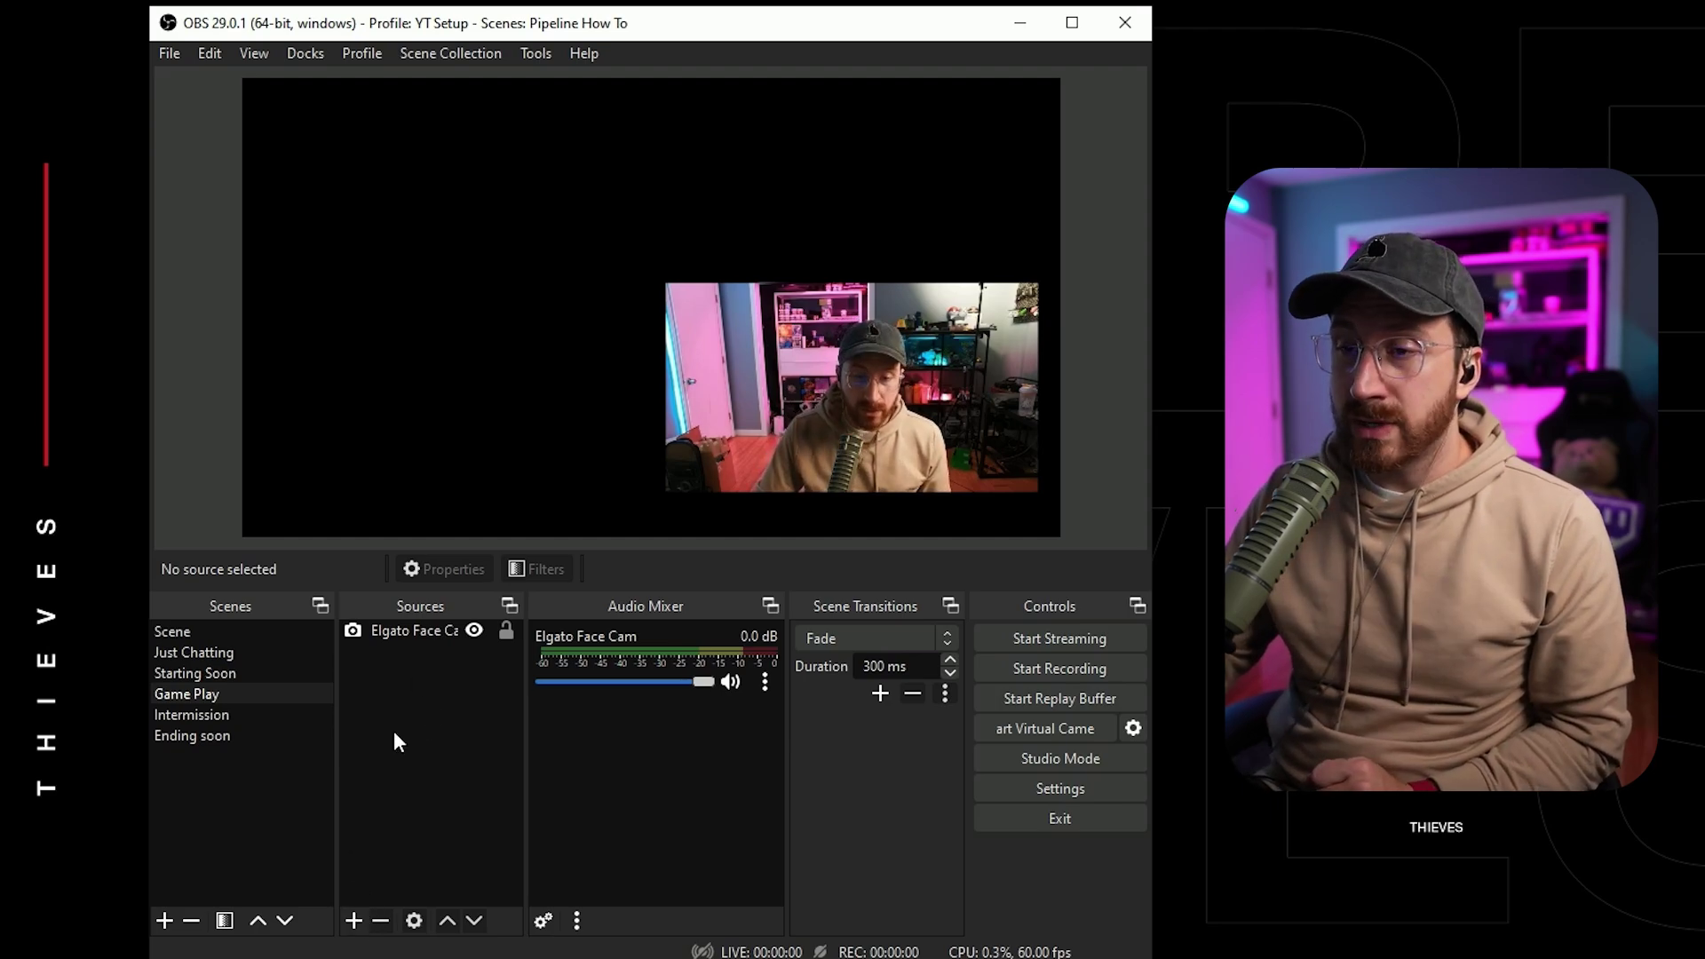
left_click(352, 922)
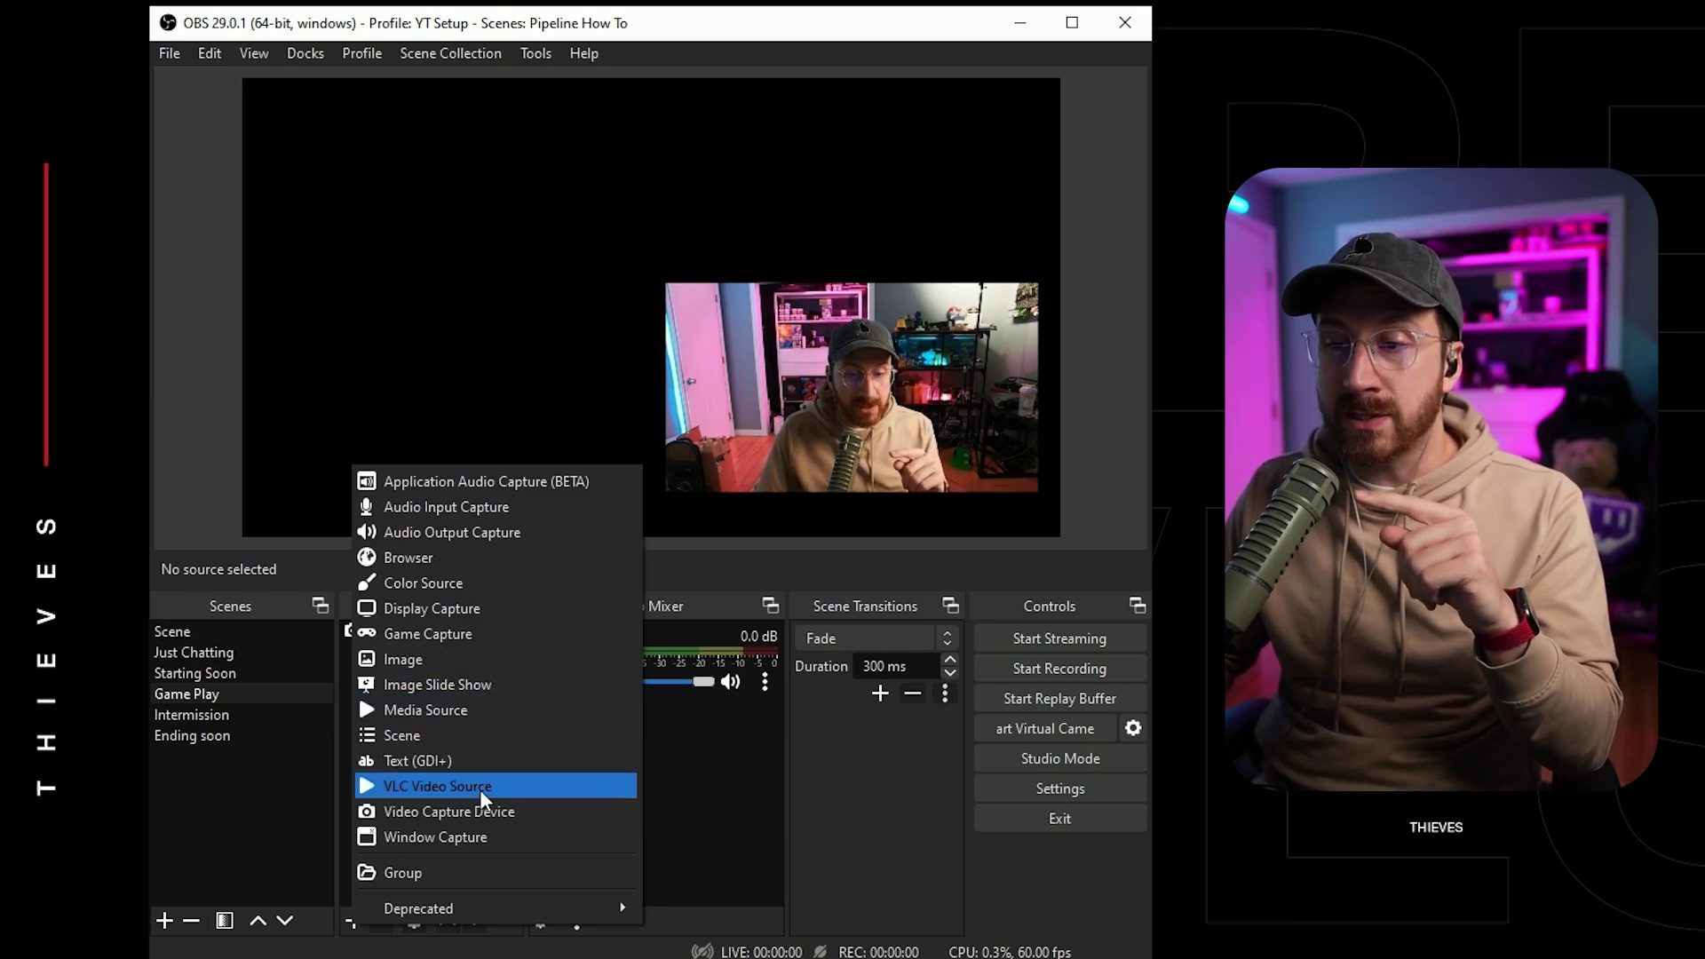
Create a Media Source named Webcam overlay
left_click(476, 711)
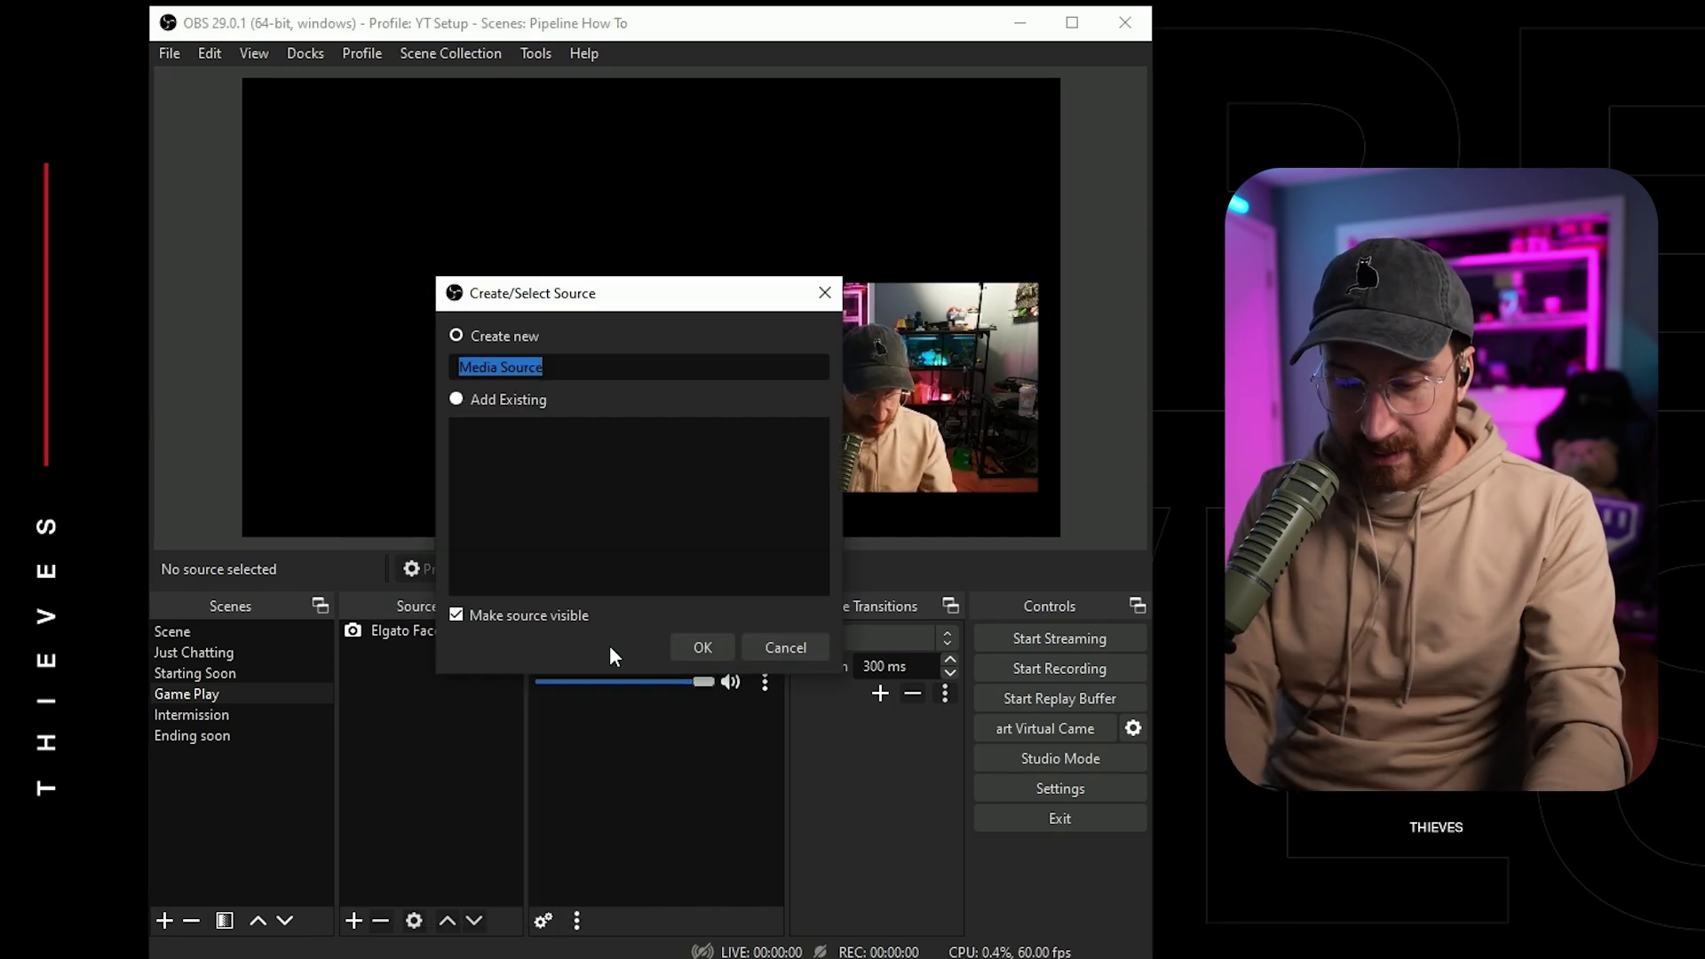
type("Webcam")
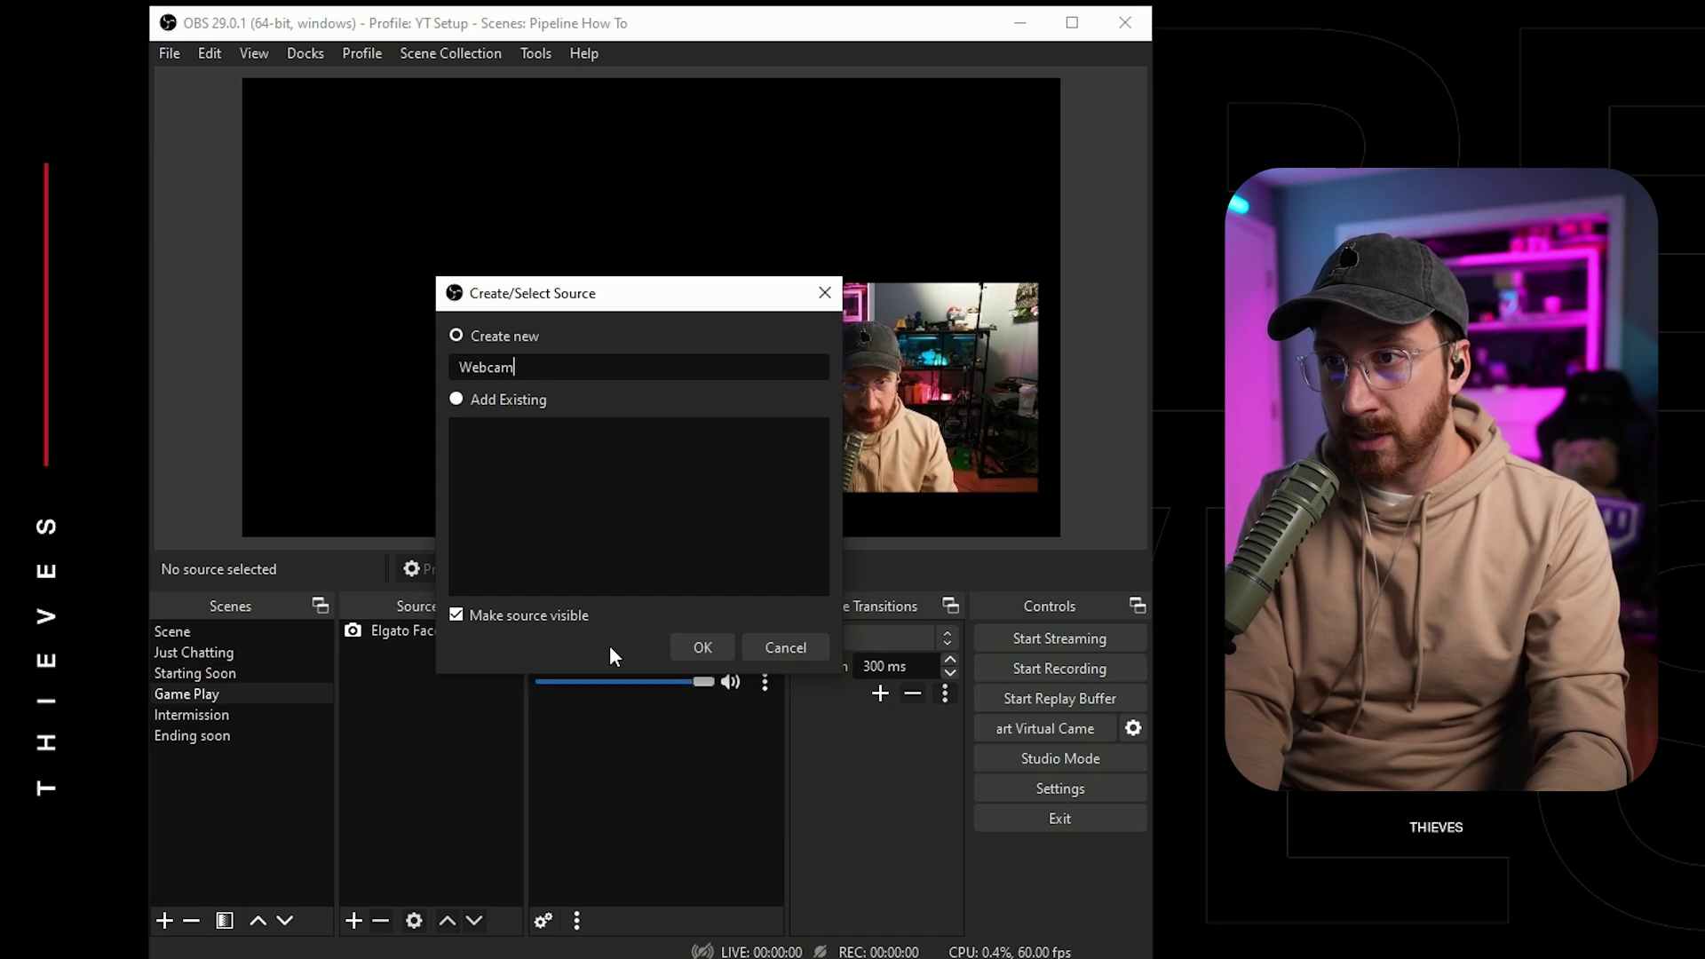
type(" overlay")
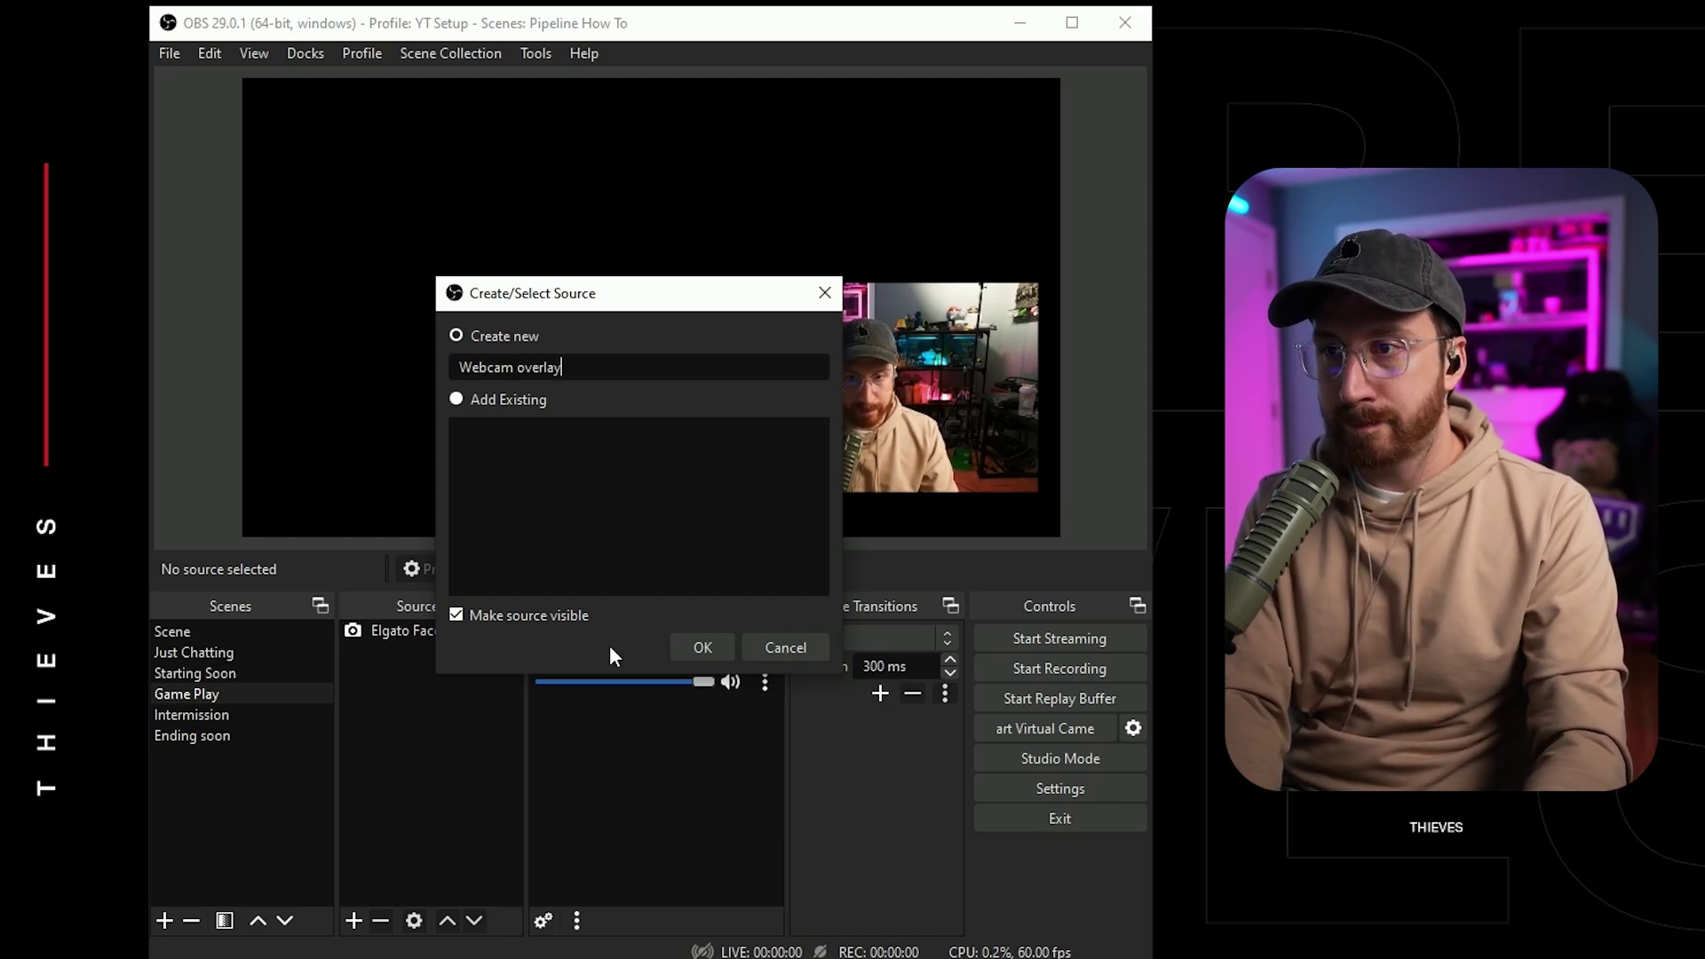
left_click(697, 648)
left_click(968, 527)
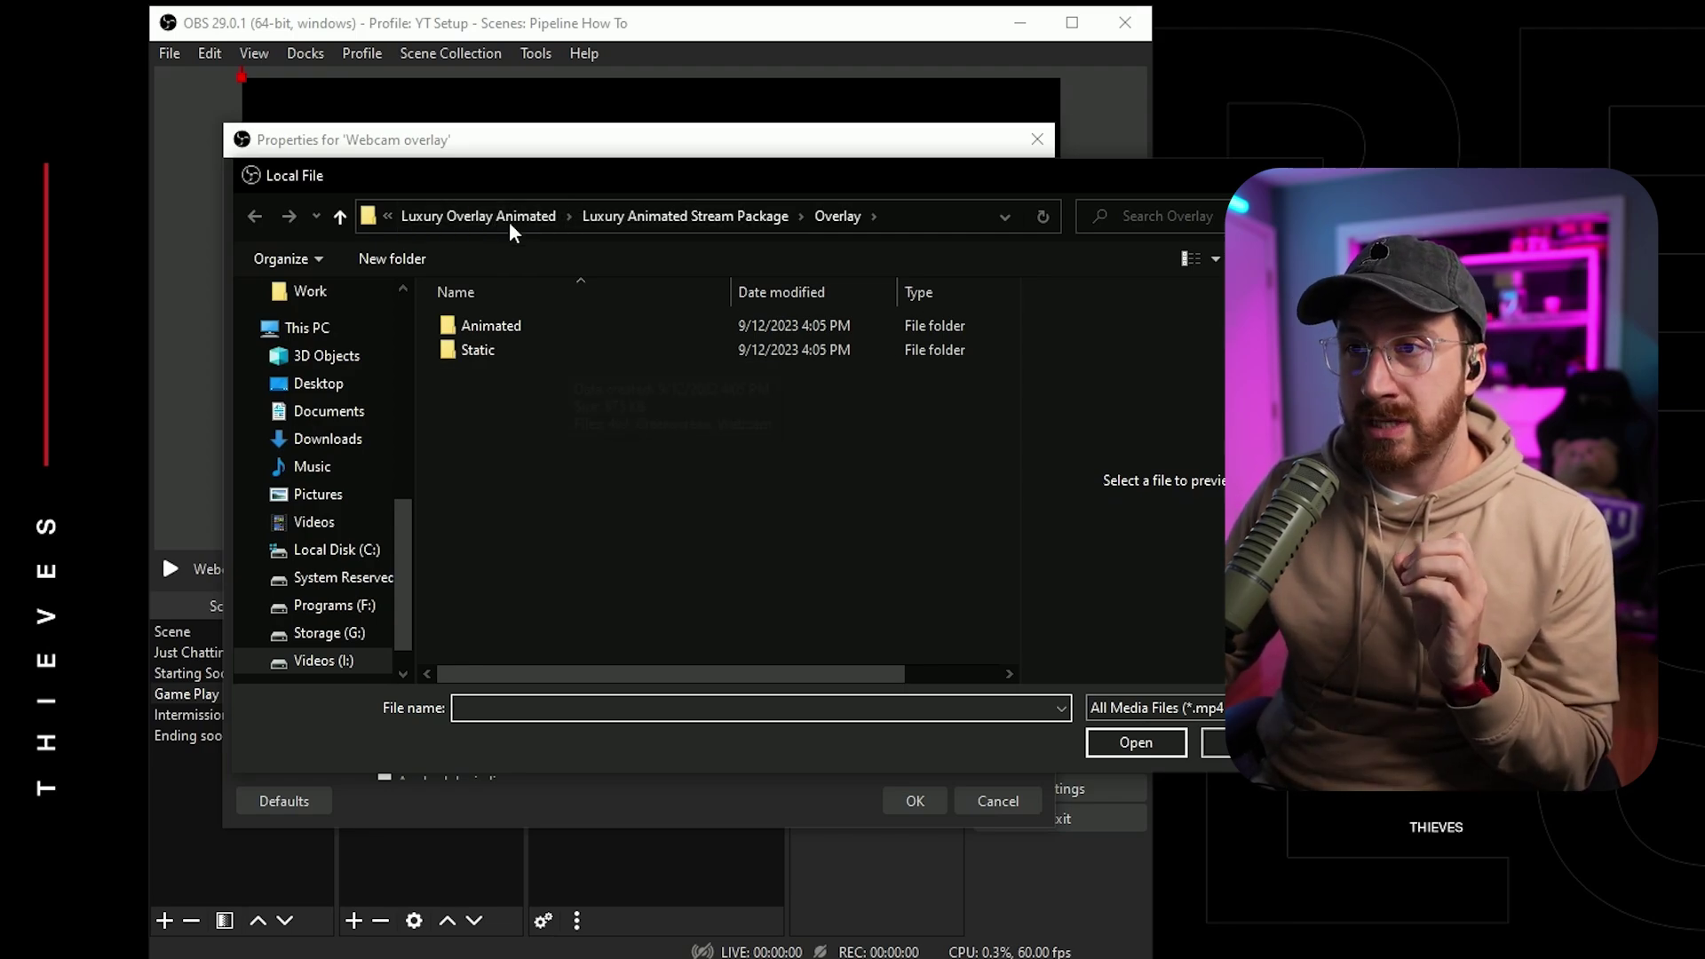
Select the Luxury package's Overlay/Animated/Webcam.webm file from the Pipeline folder on Videos (I:)
left_click(327, 661)
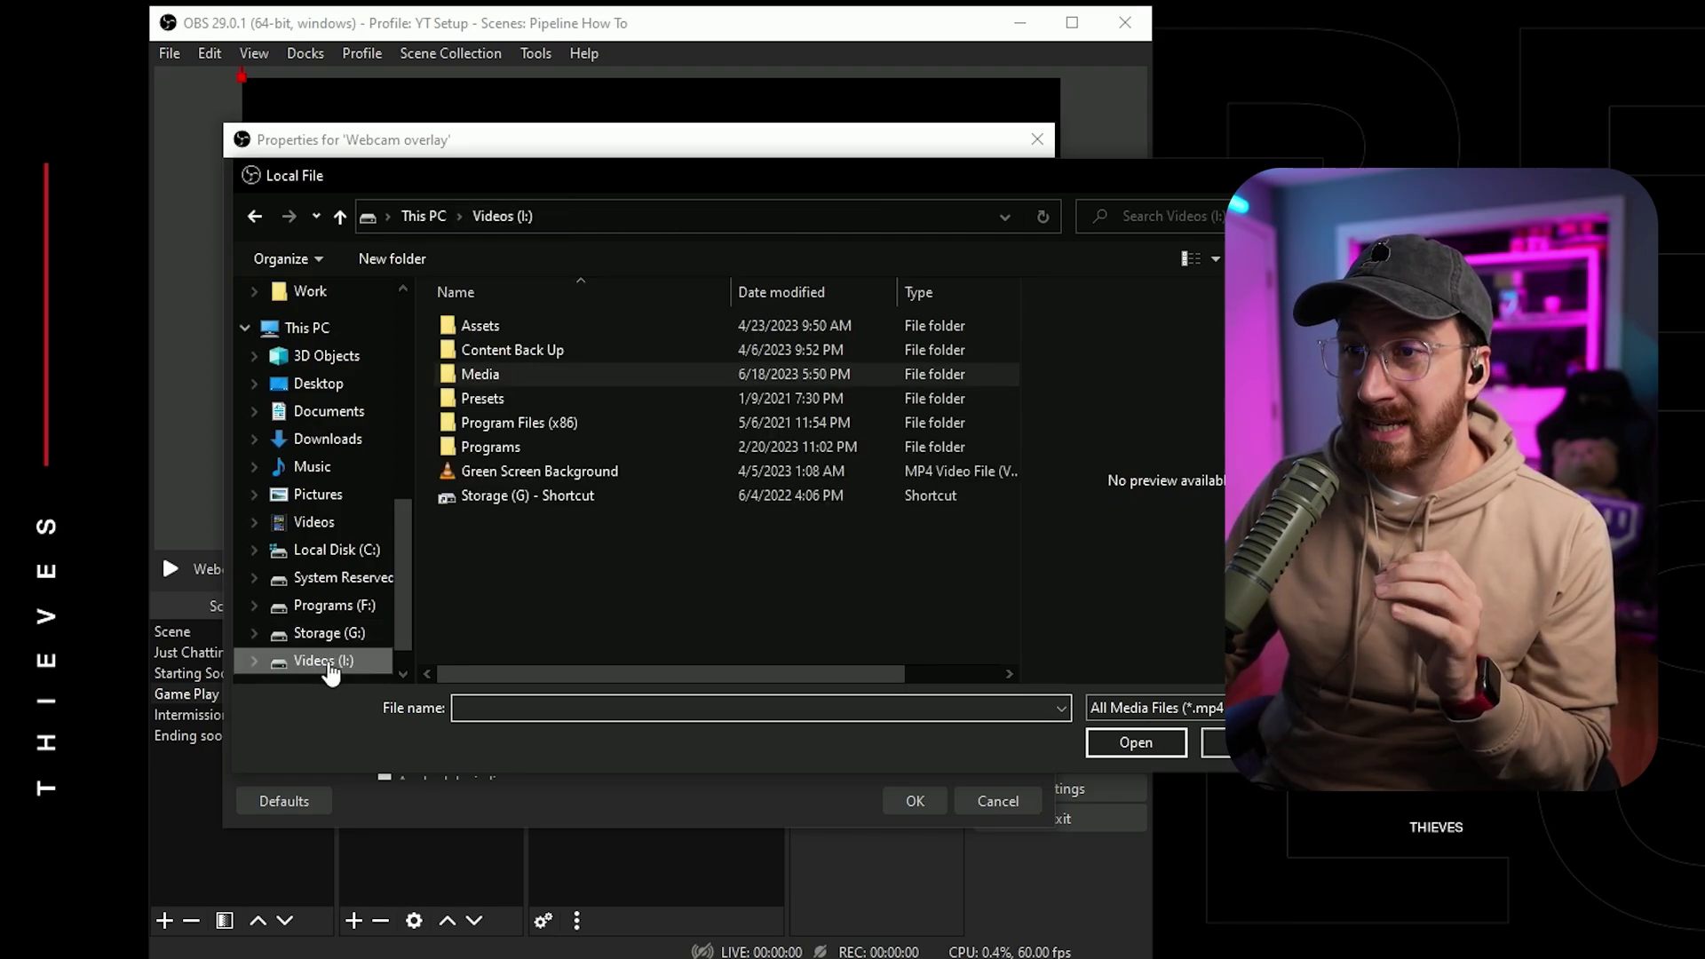
double_click(513, 325)
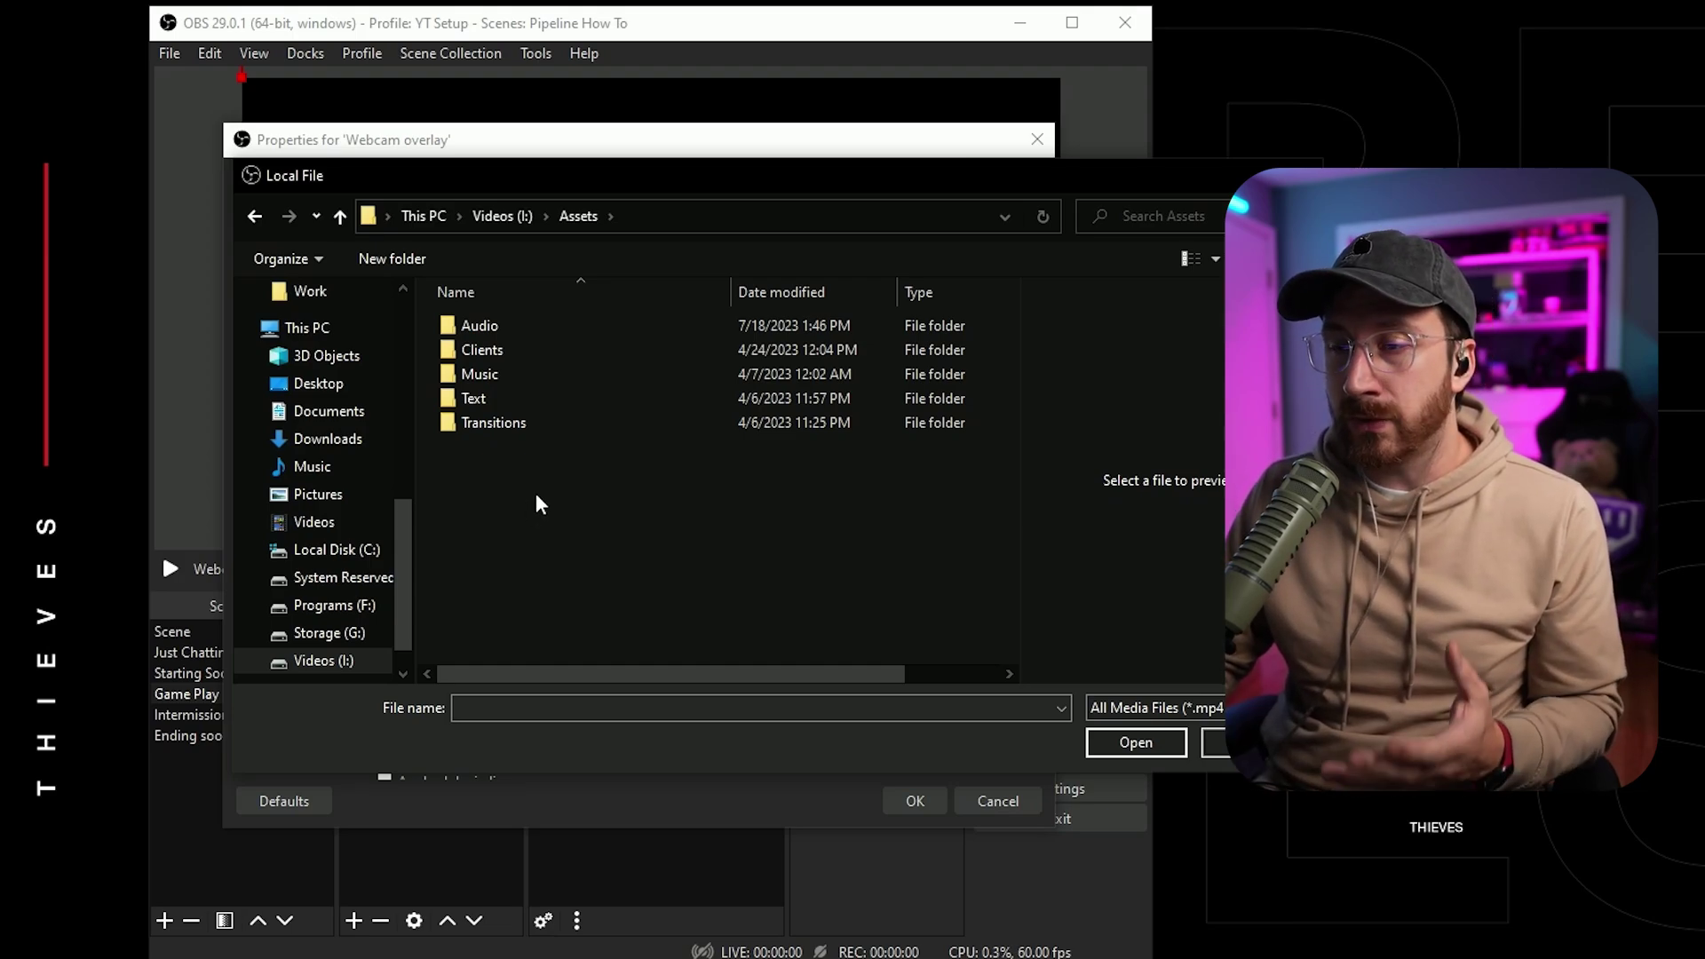
left_click(323, 660)
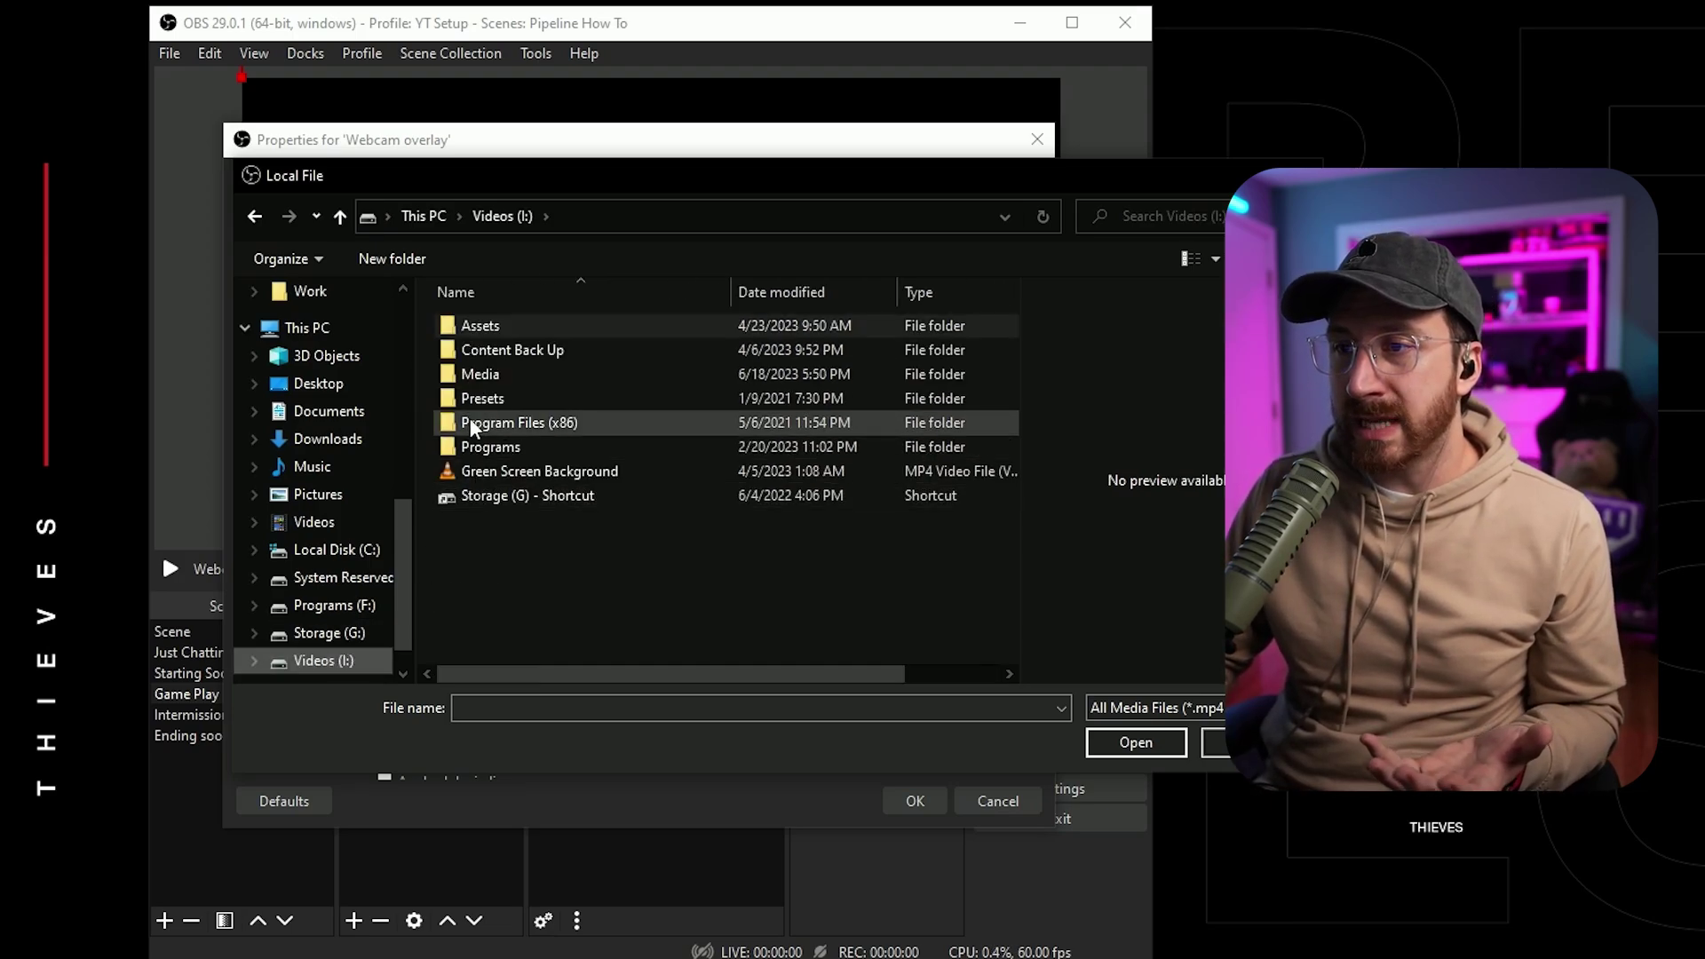
double_click(502, 398)
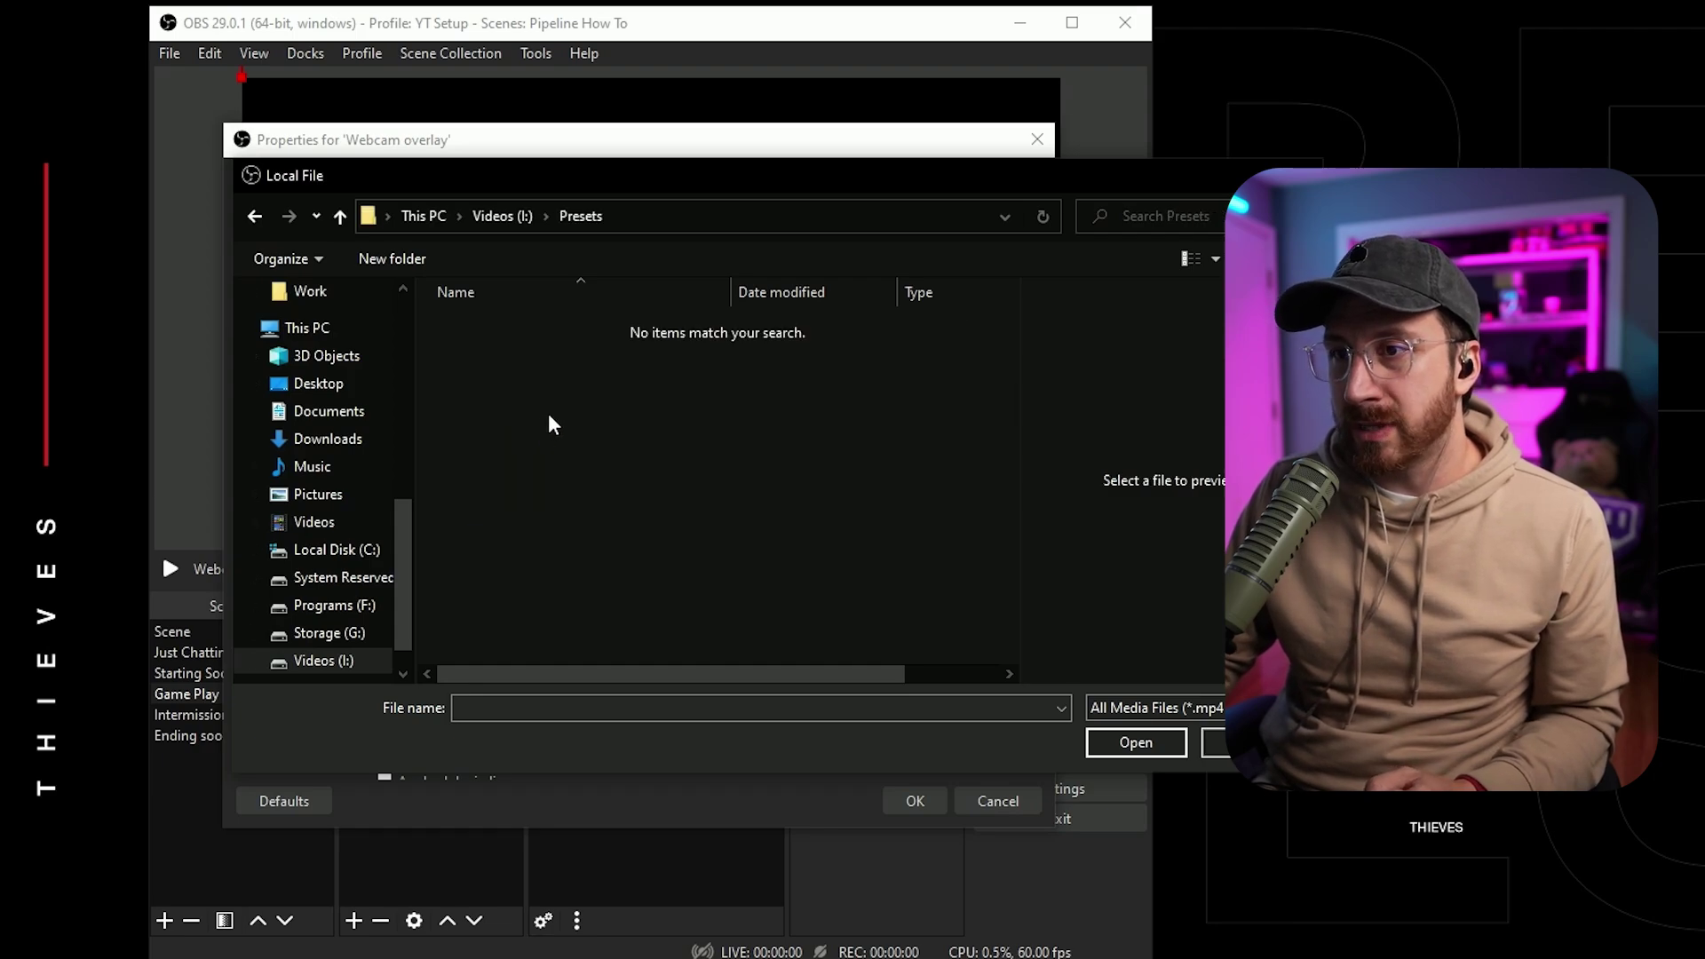
key("alt+Left")
double_click(492, 373)
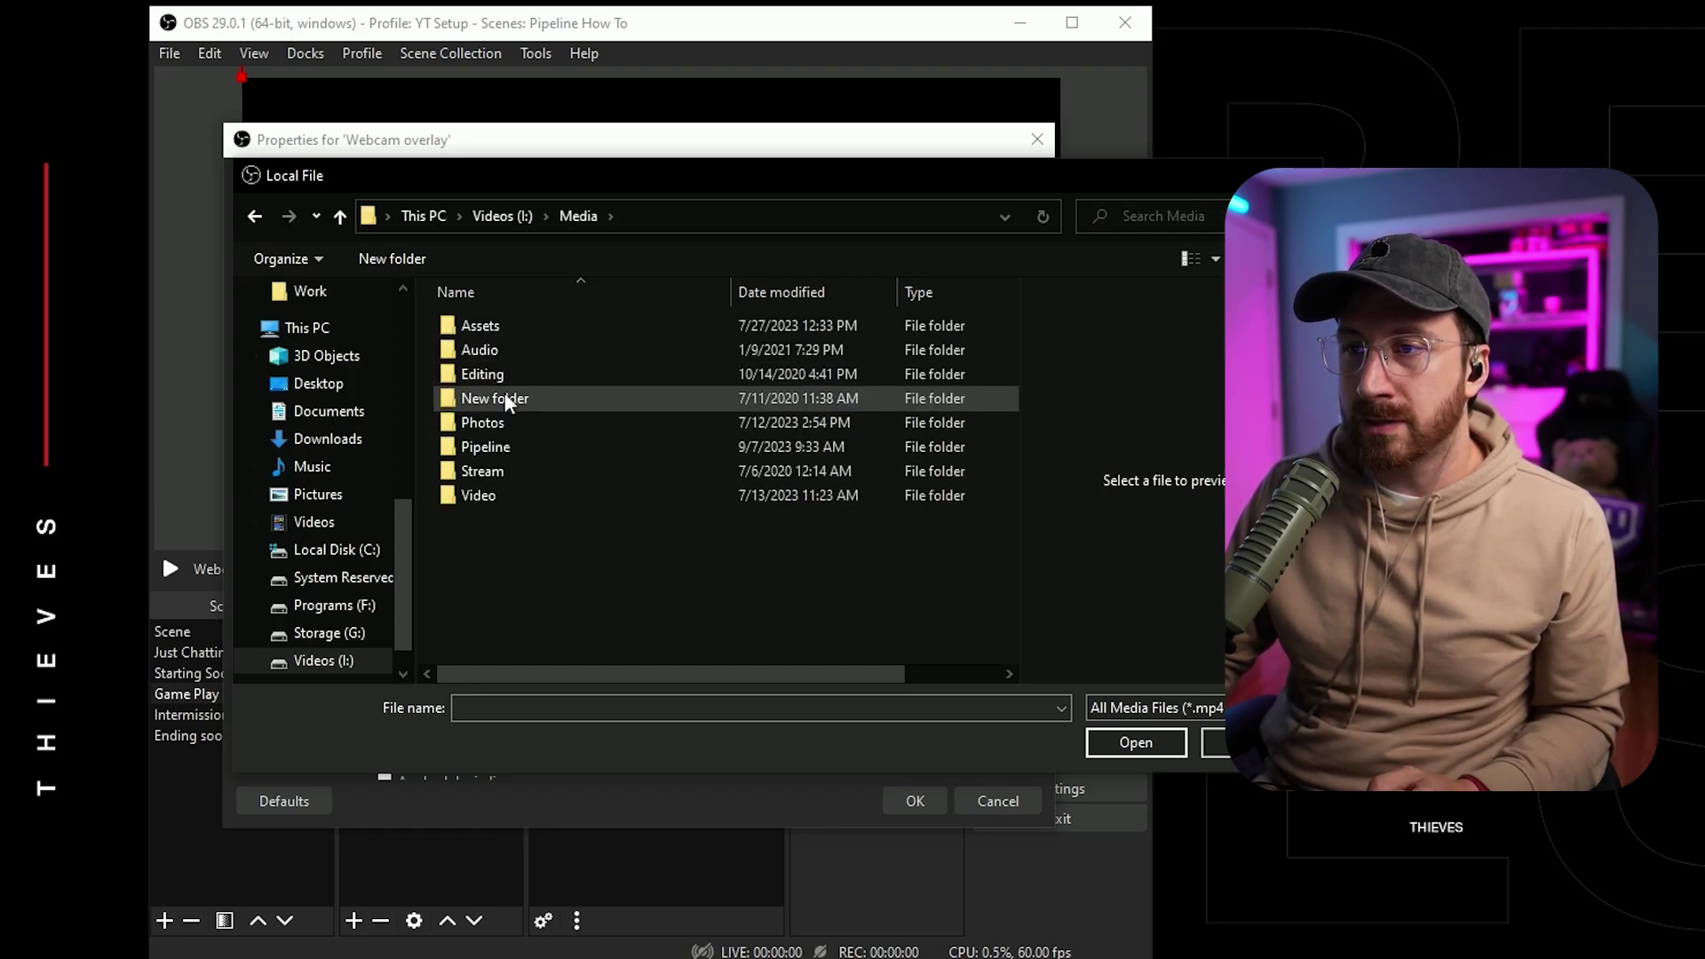
double_click(498, 447)
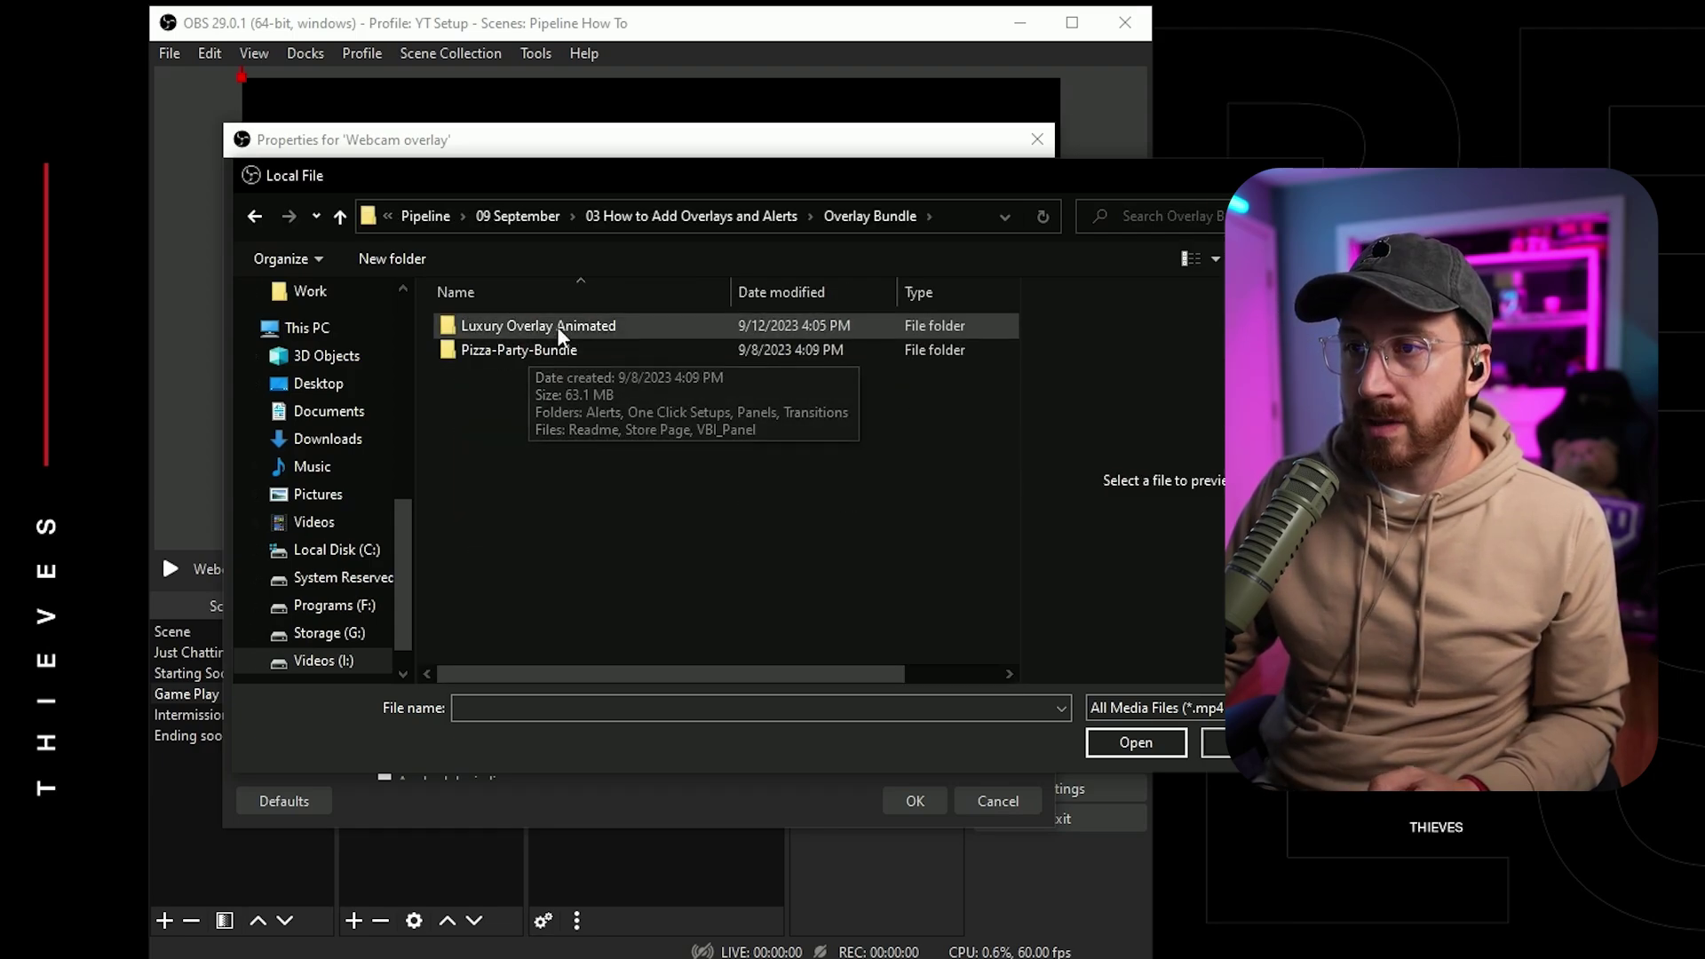
double_click(557, 327)
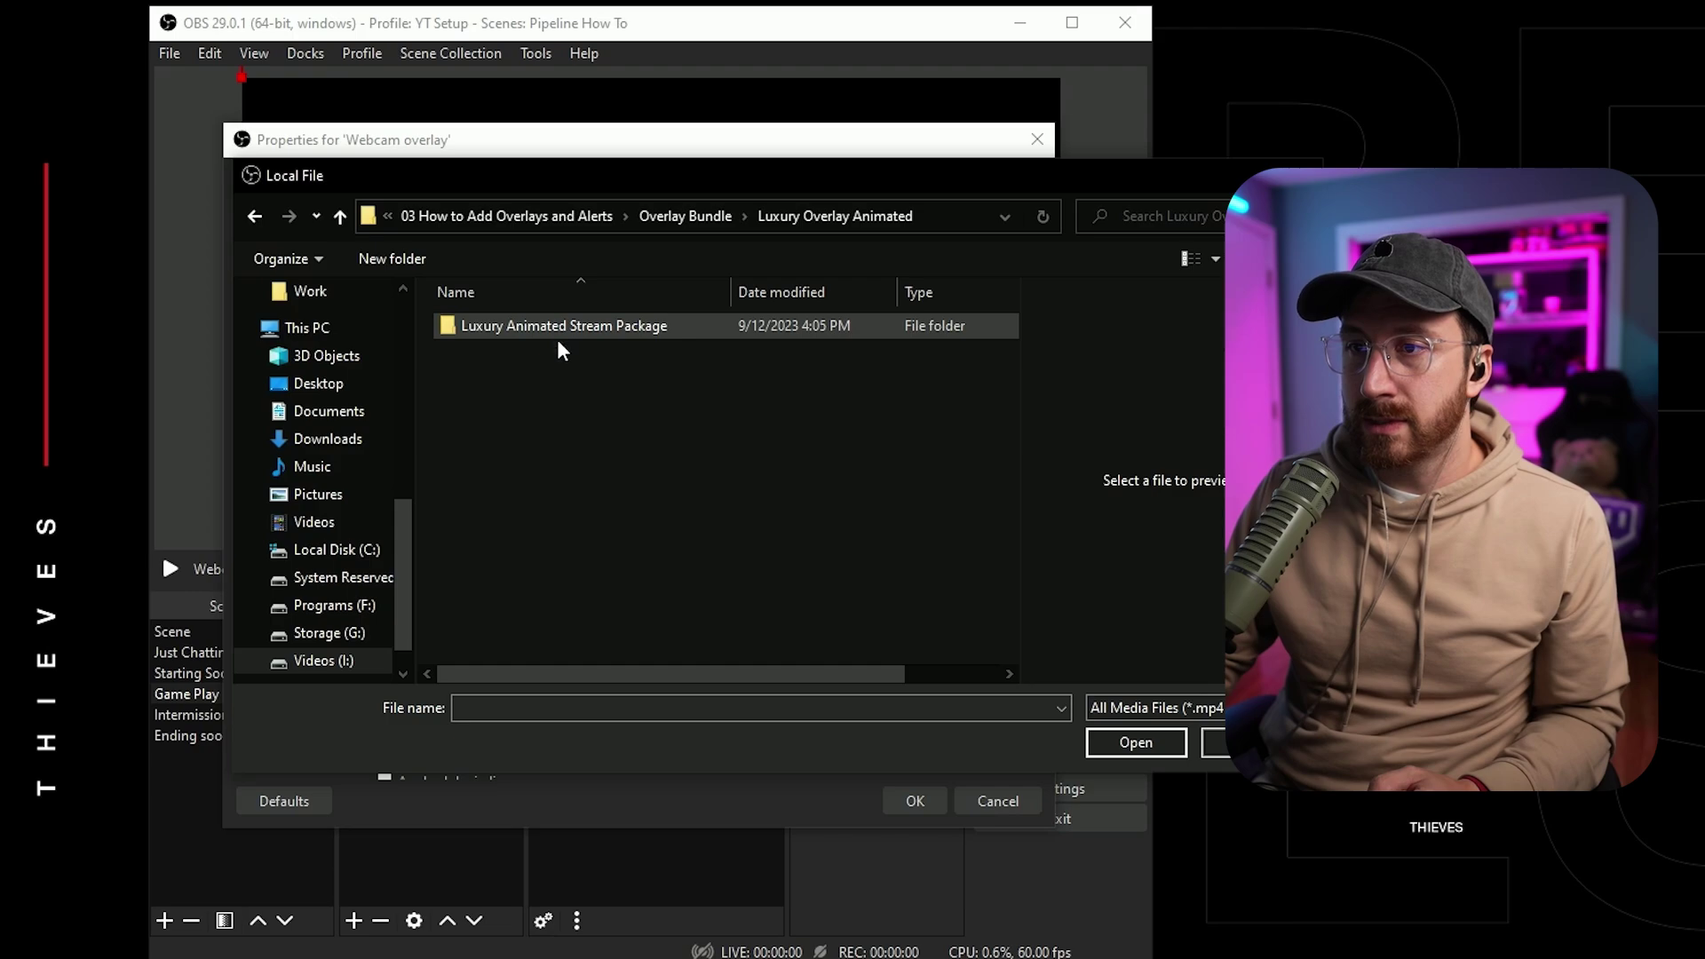
double_click(615, 329)
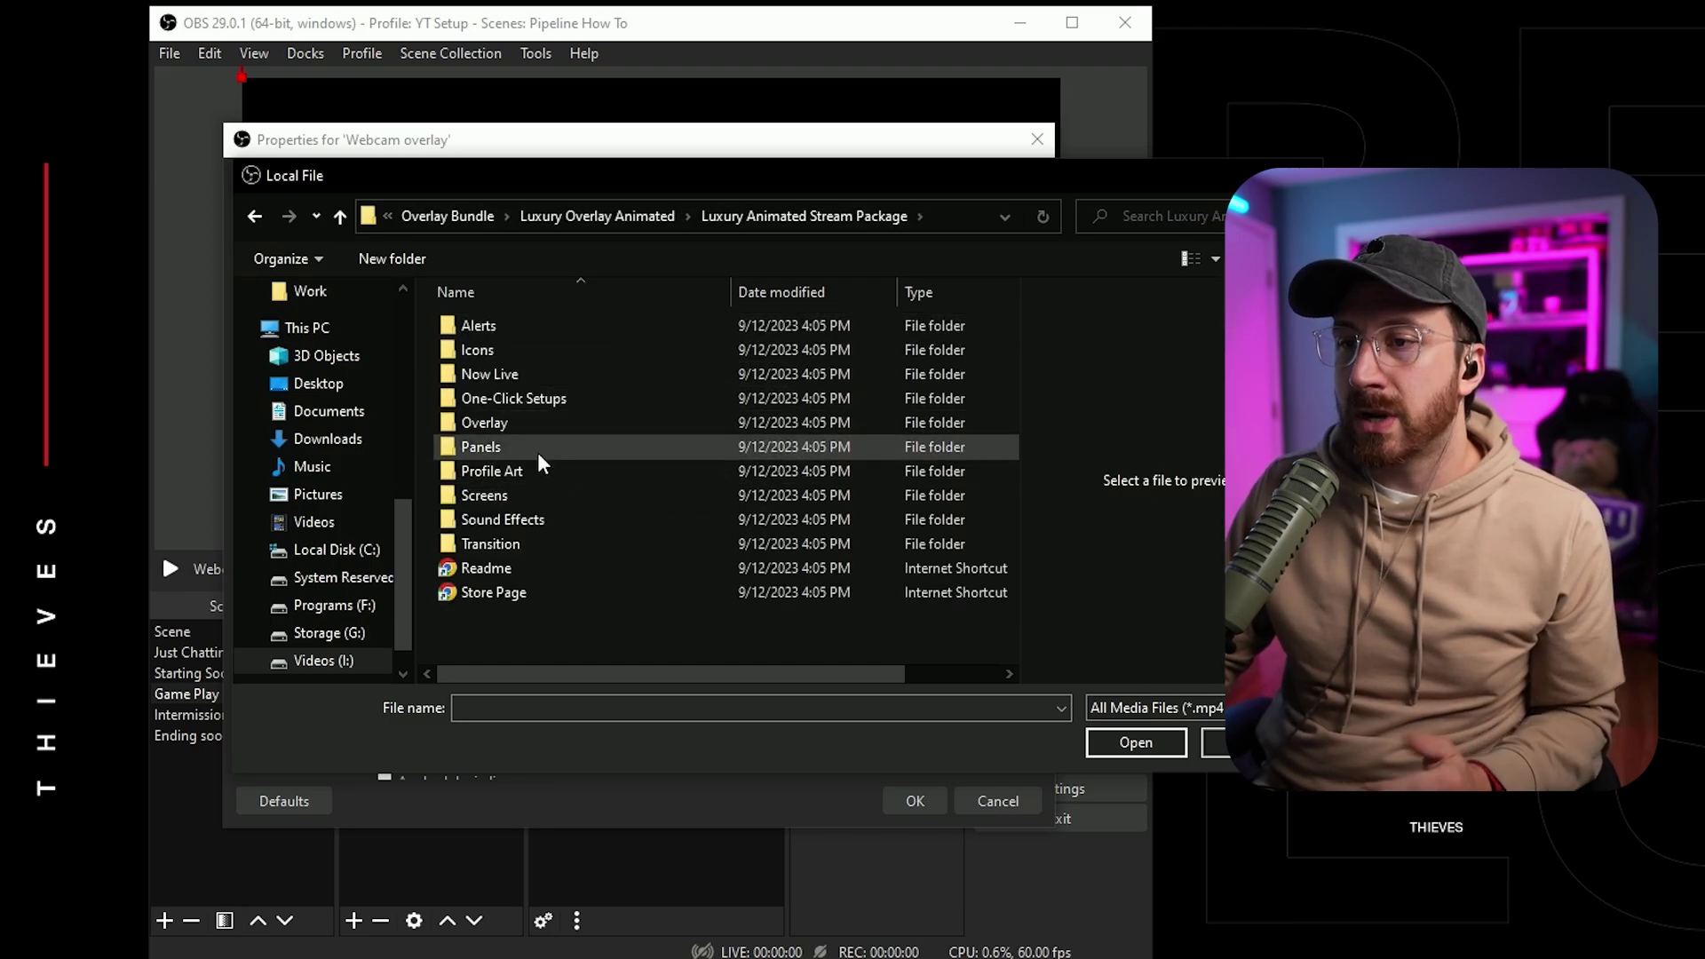
double_click(530, 424)
double_click(491, 326)
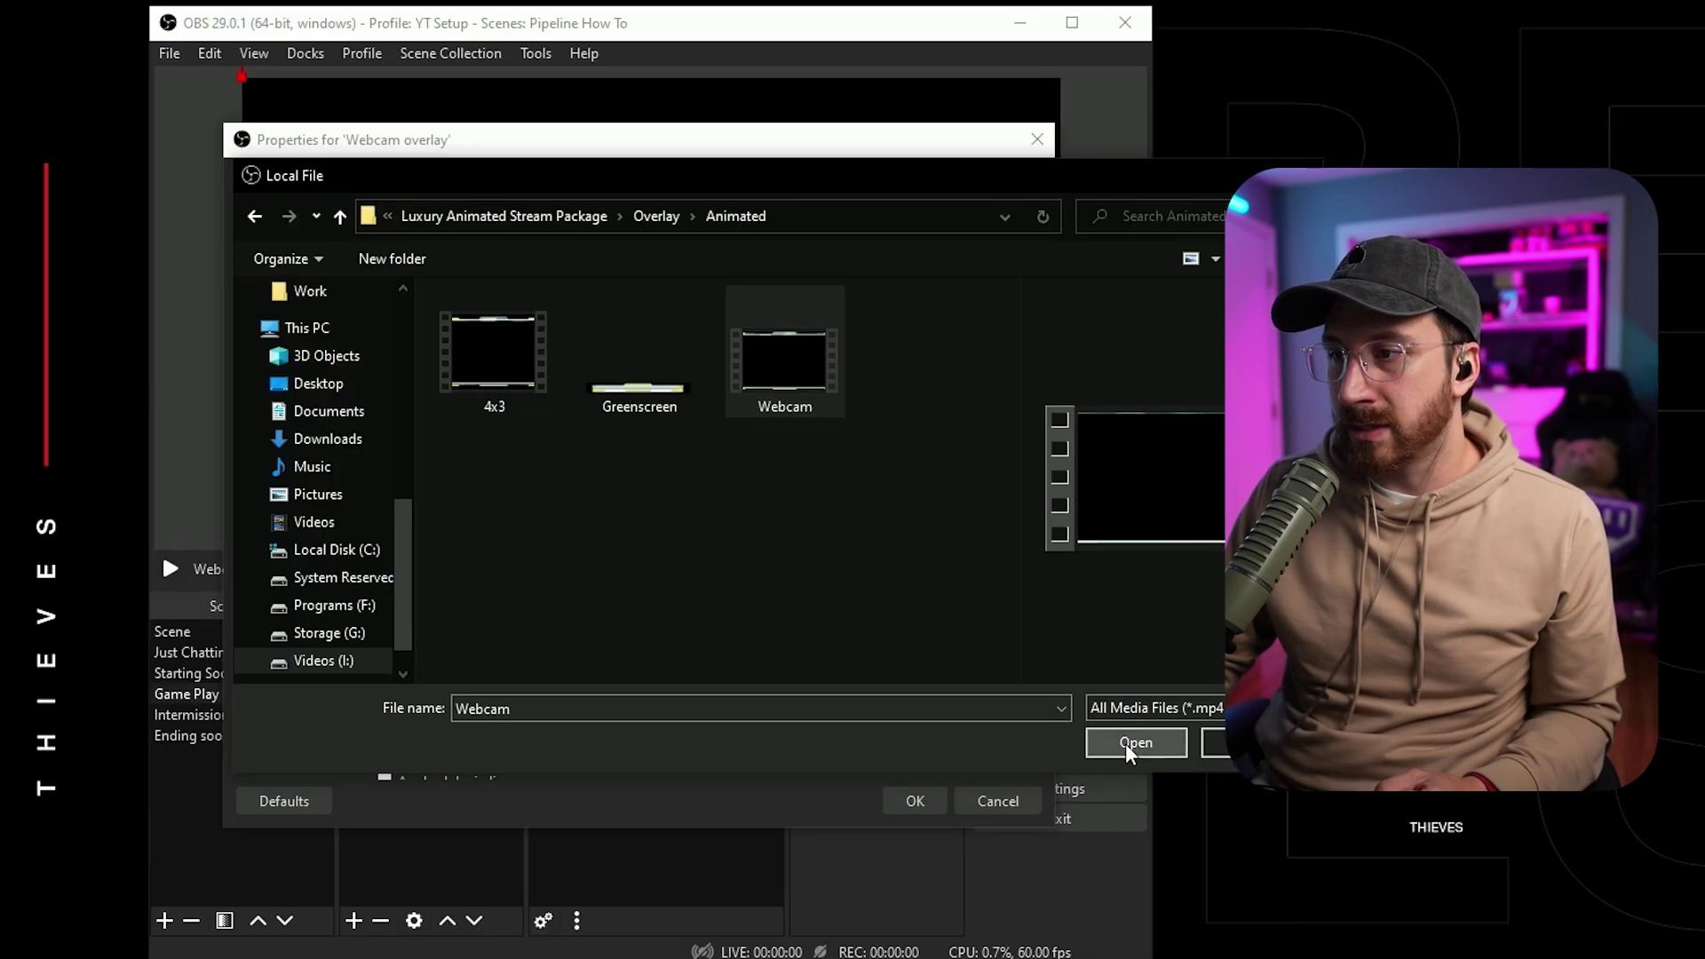
left_click(1126, 743)
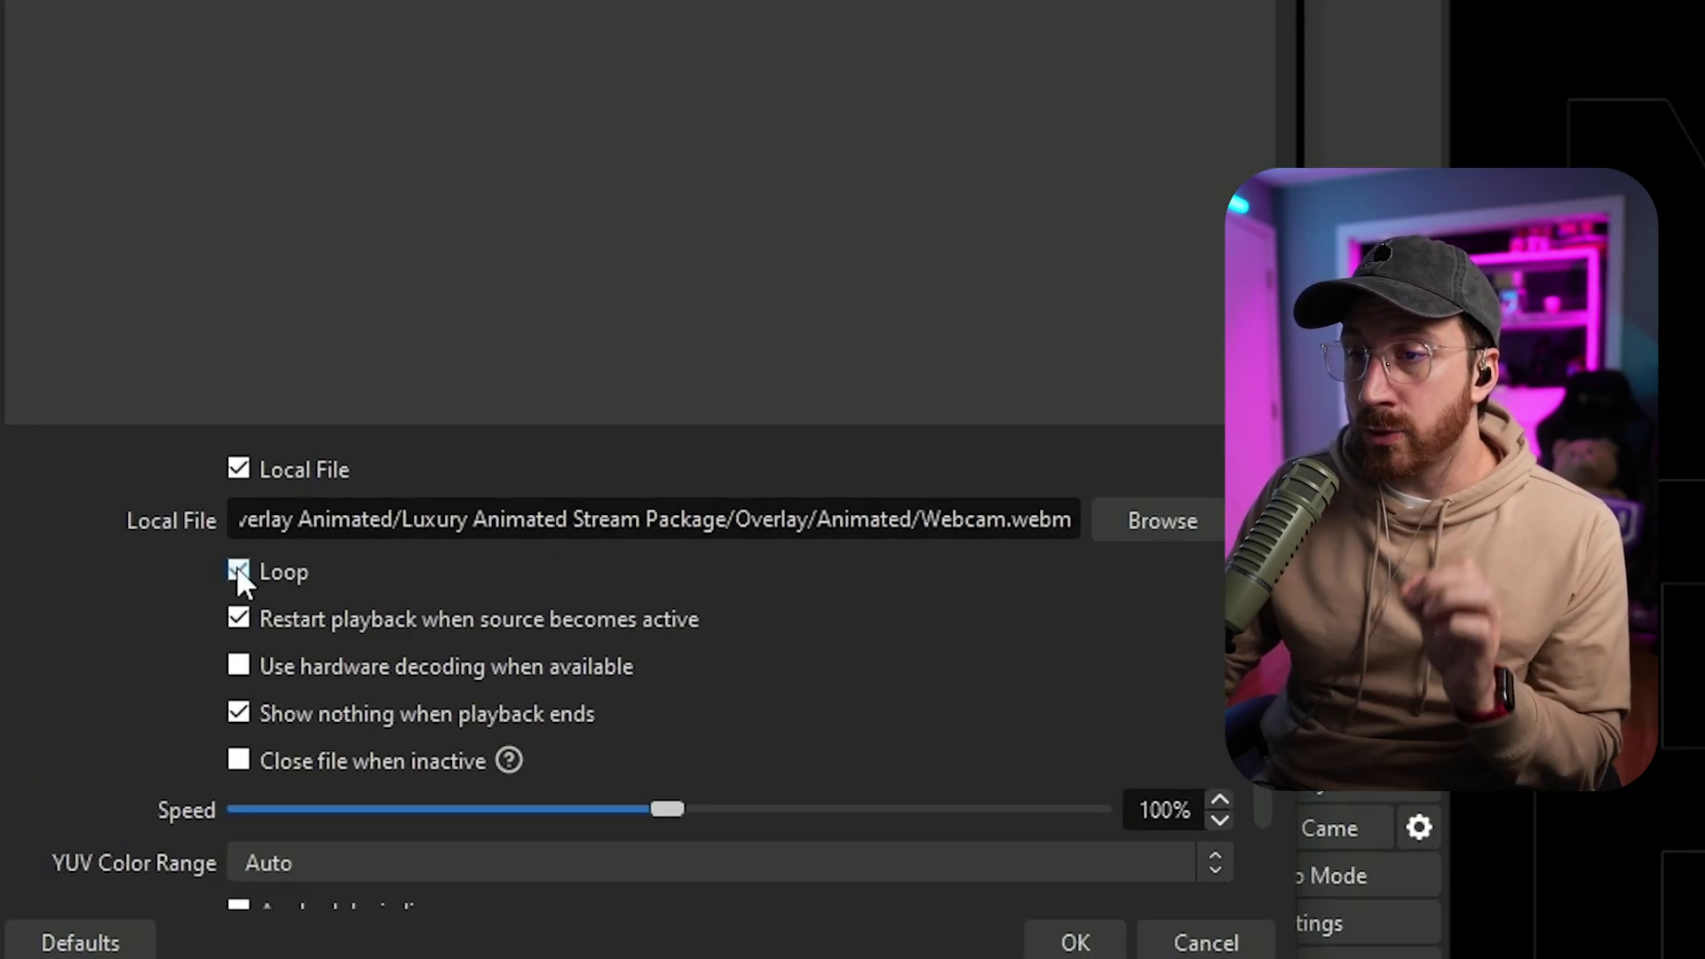
Enable Loop and confirm the Webcam overlay media source
left_click(609, 546)
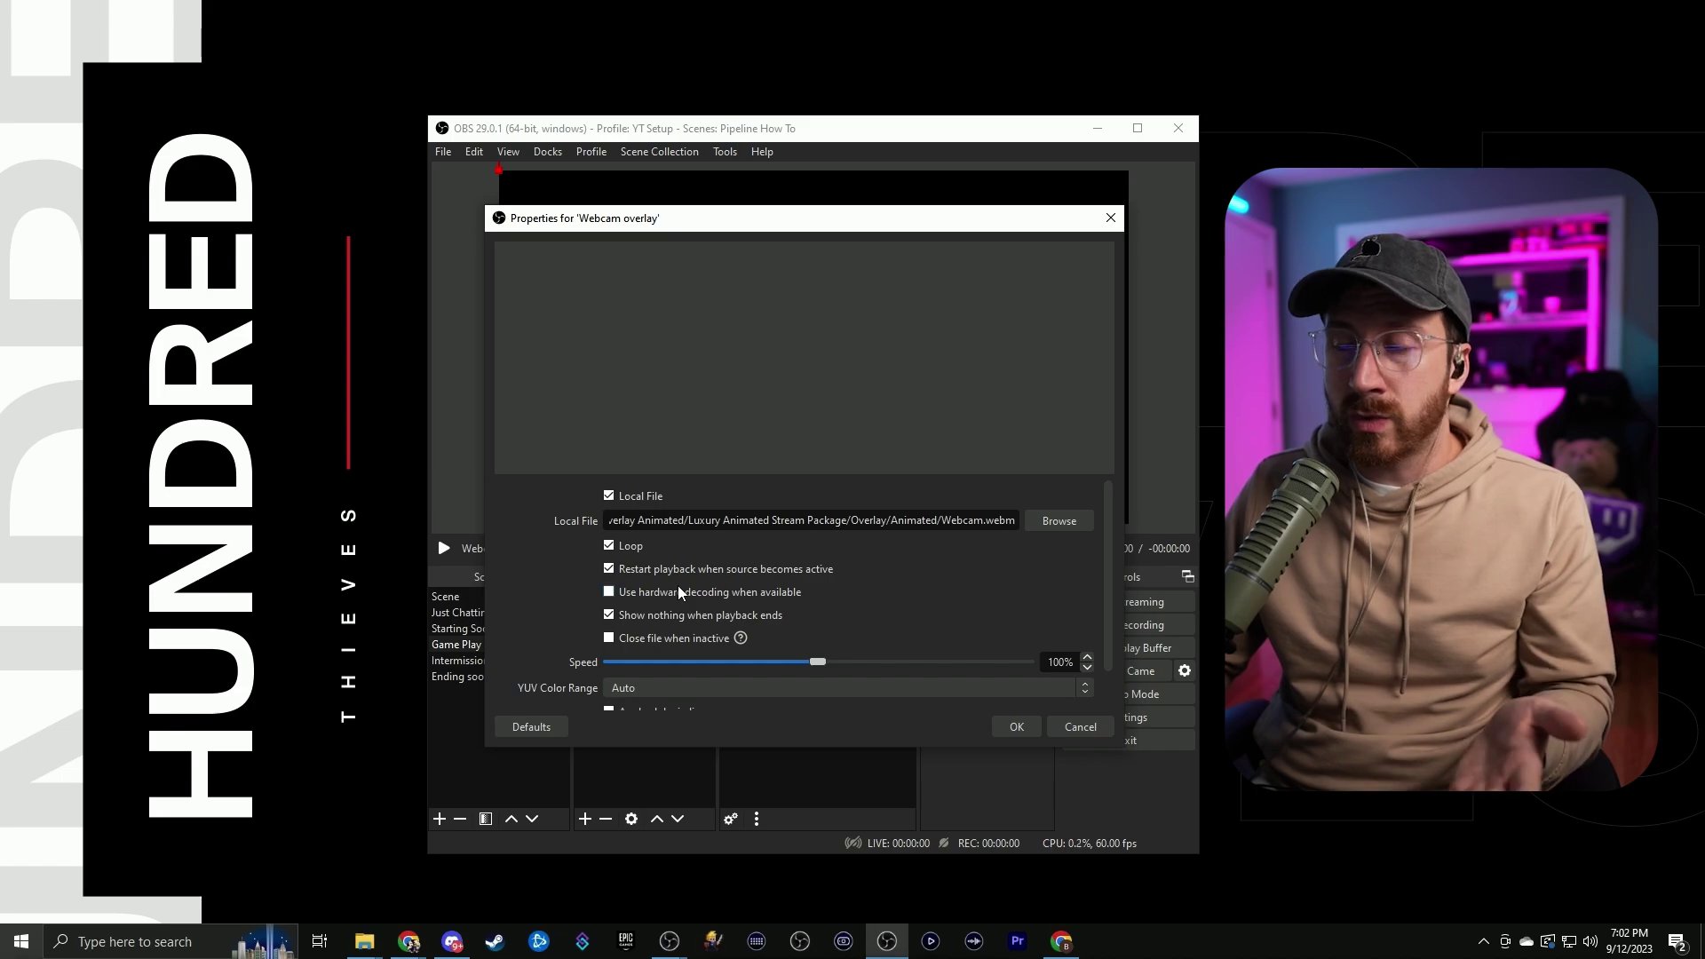
scroll(1115, 592, "down", 2)
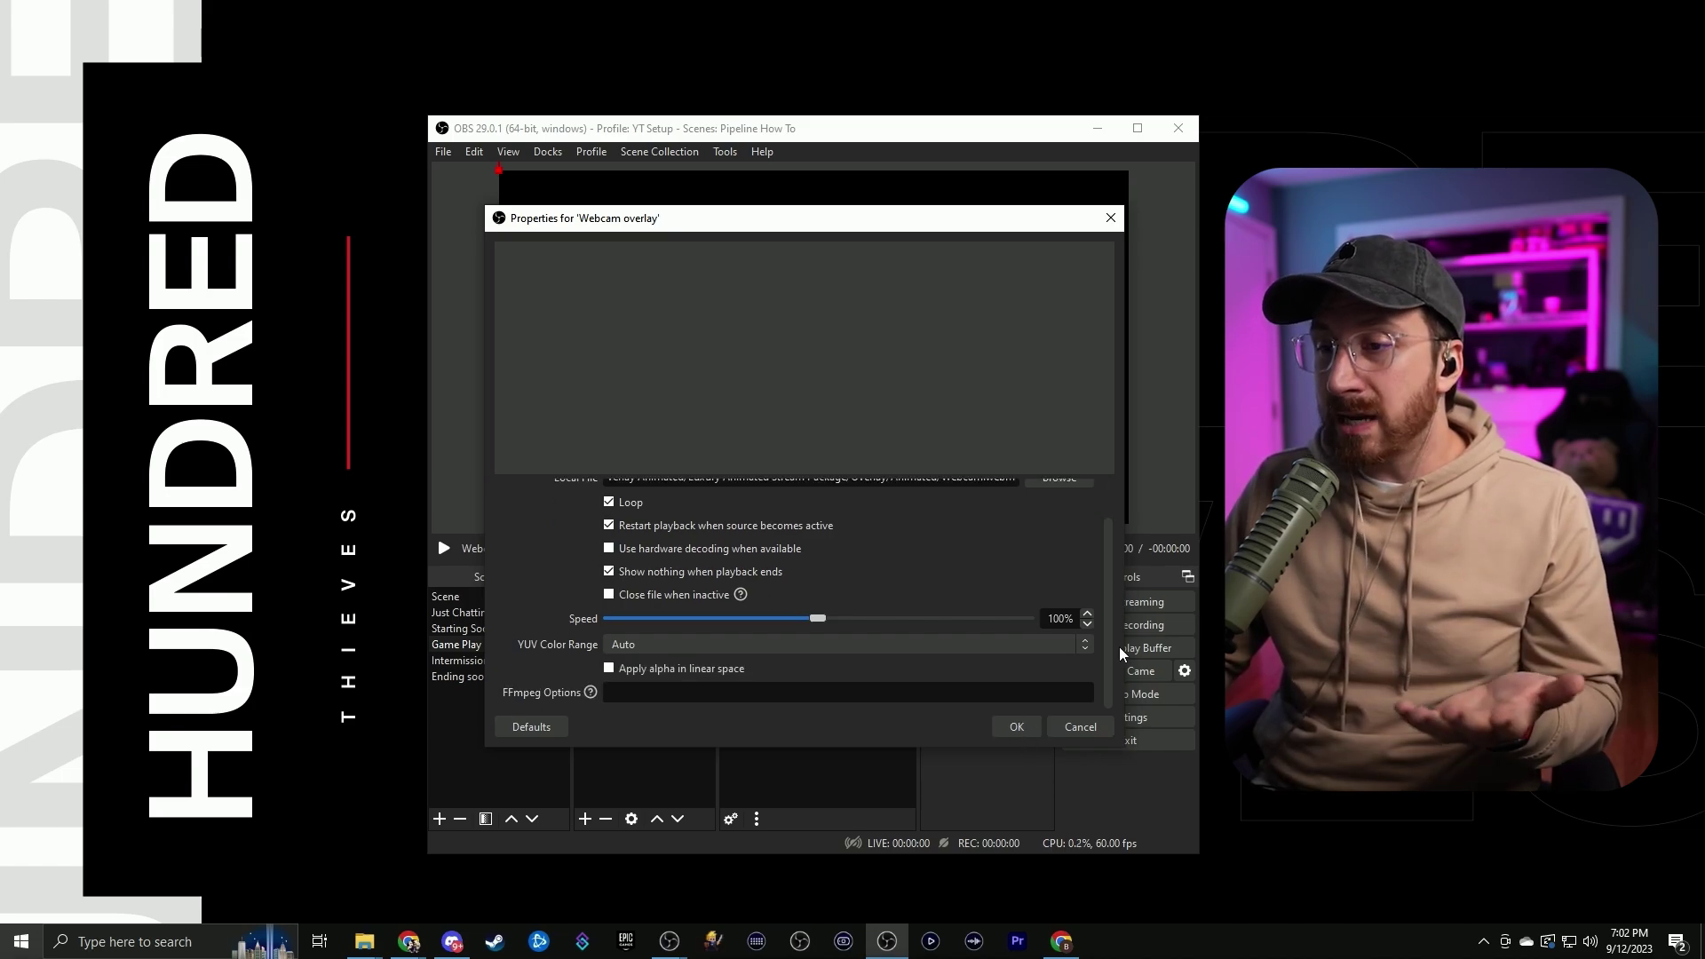
left_click(1015, 728)
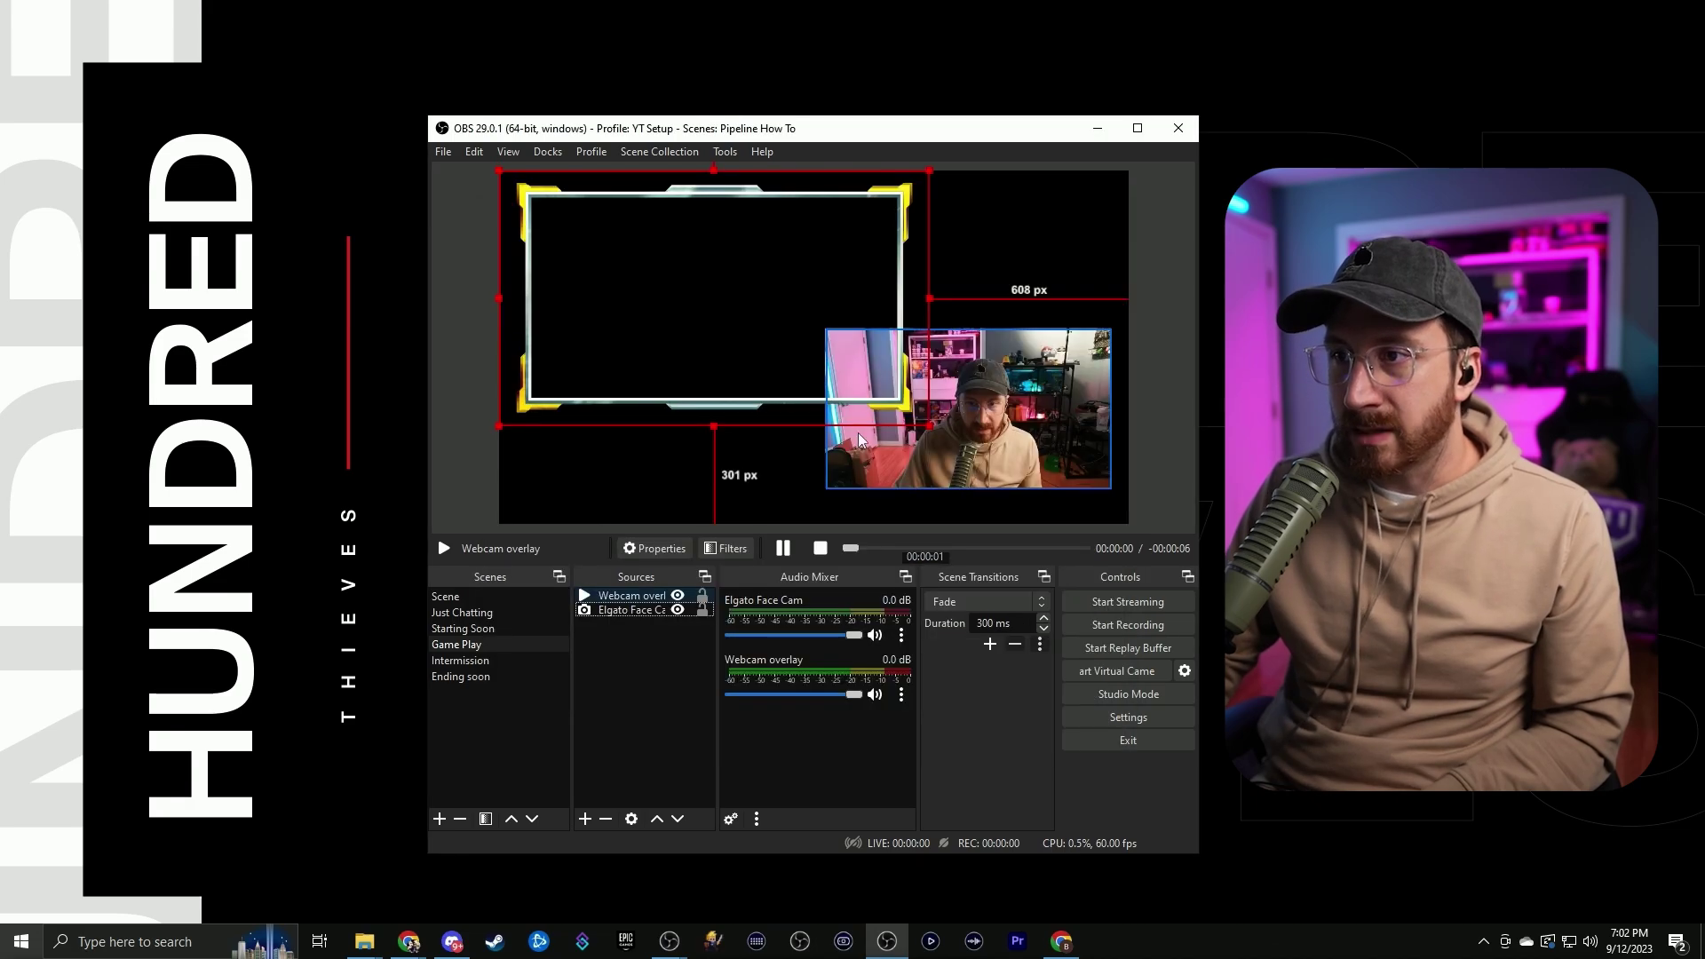
Resize and reposition the Webcam overlay frame to fit around the lower-right face cam
left_click_drag(718, 410, 822, 498)
left_click_drag(908, 428, 961, 408)
left_click_drag(1084, 495, 1128, 484)
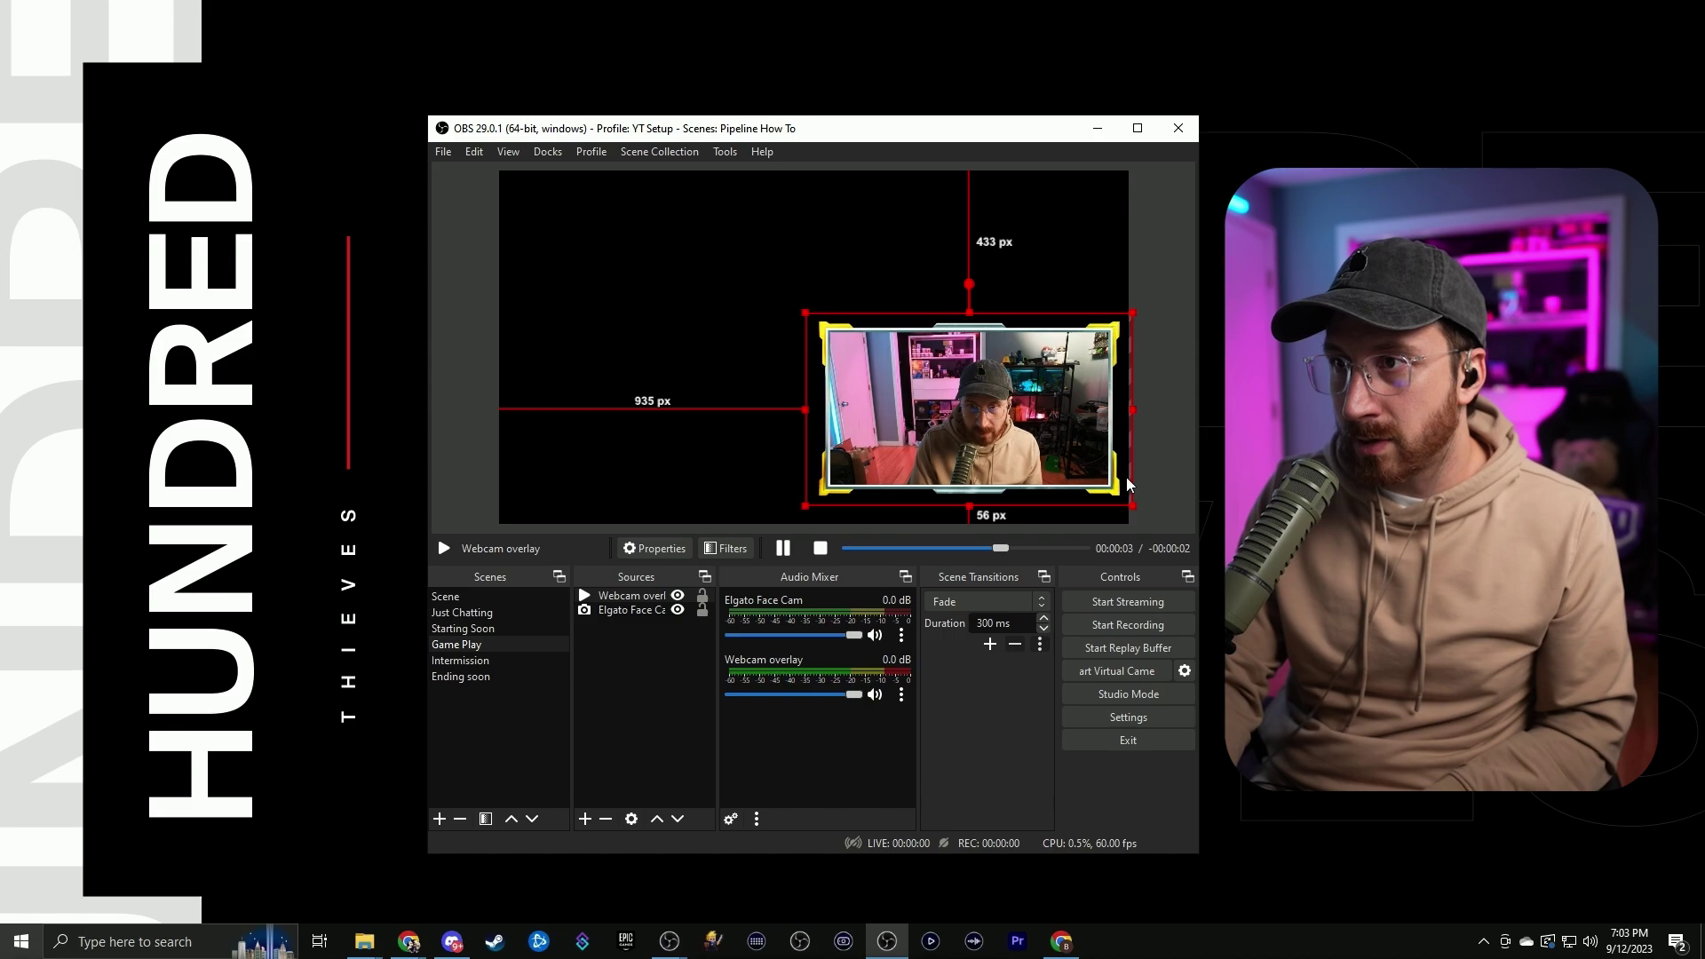
left_click(665, 682)
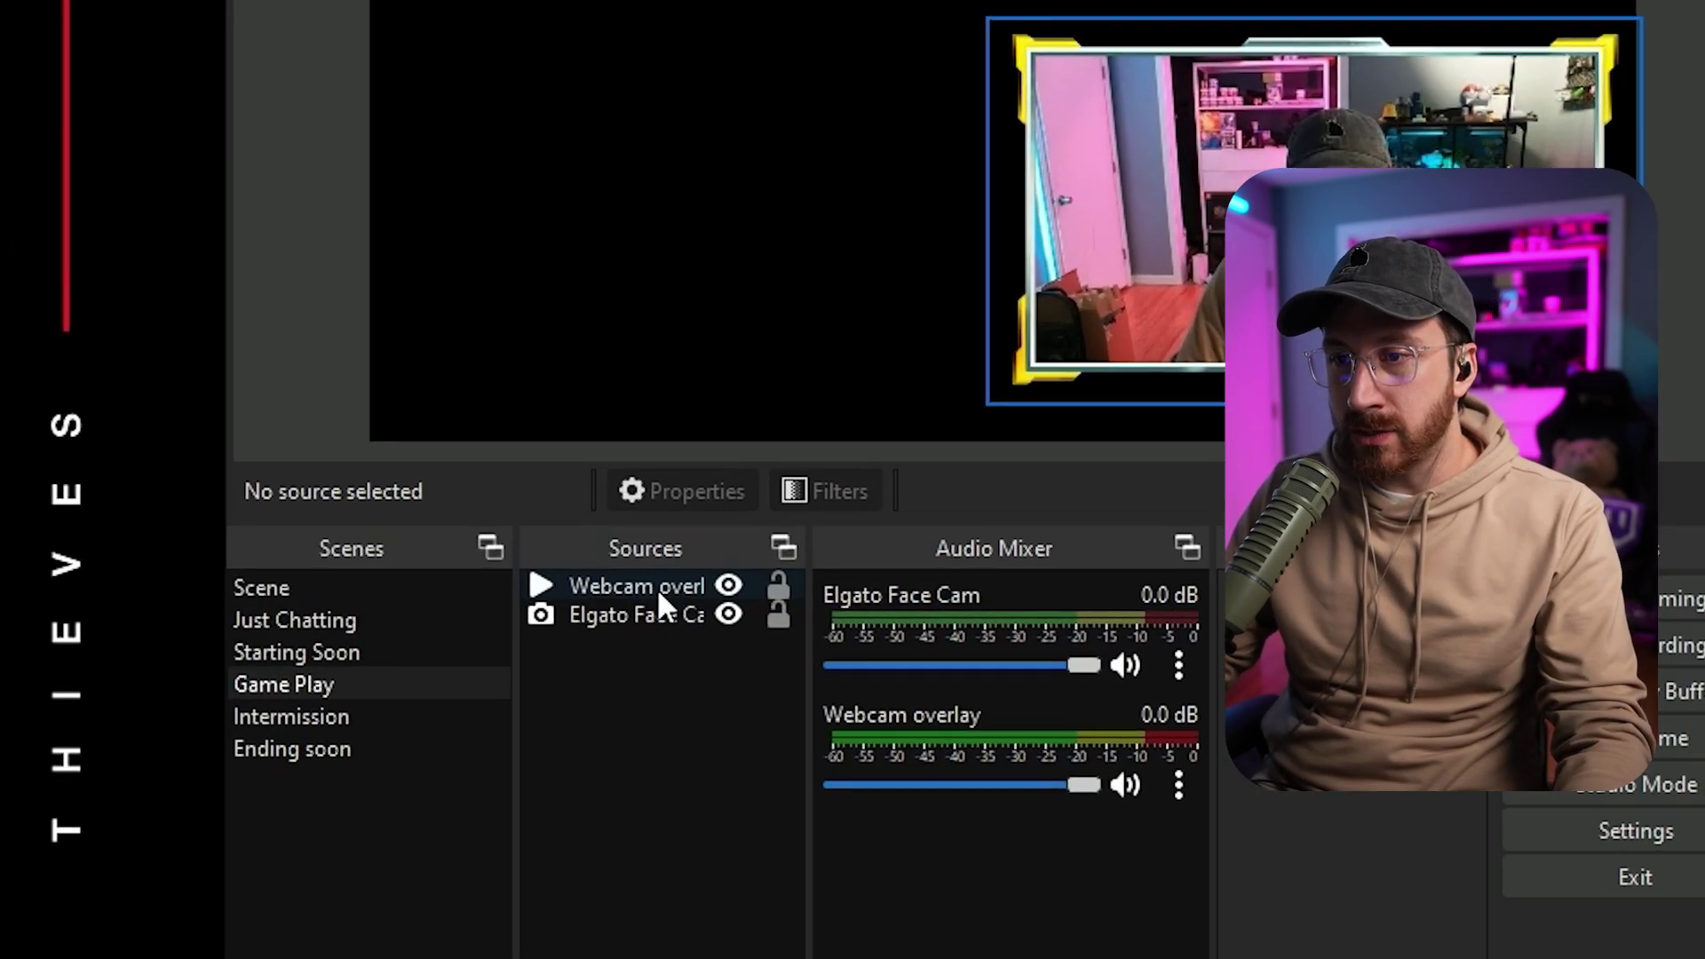
Group Webcam overlay and Elgato Face Cam into a group named Webcam
left_click(642, 600)
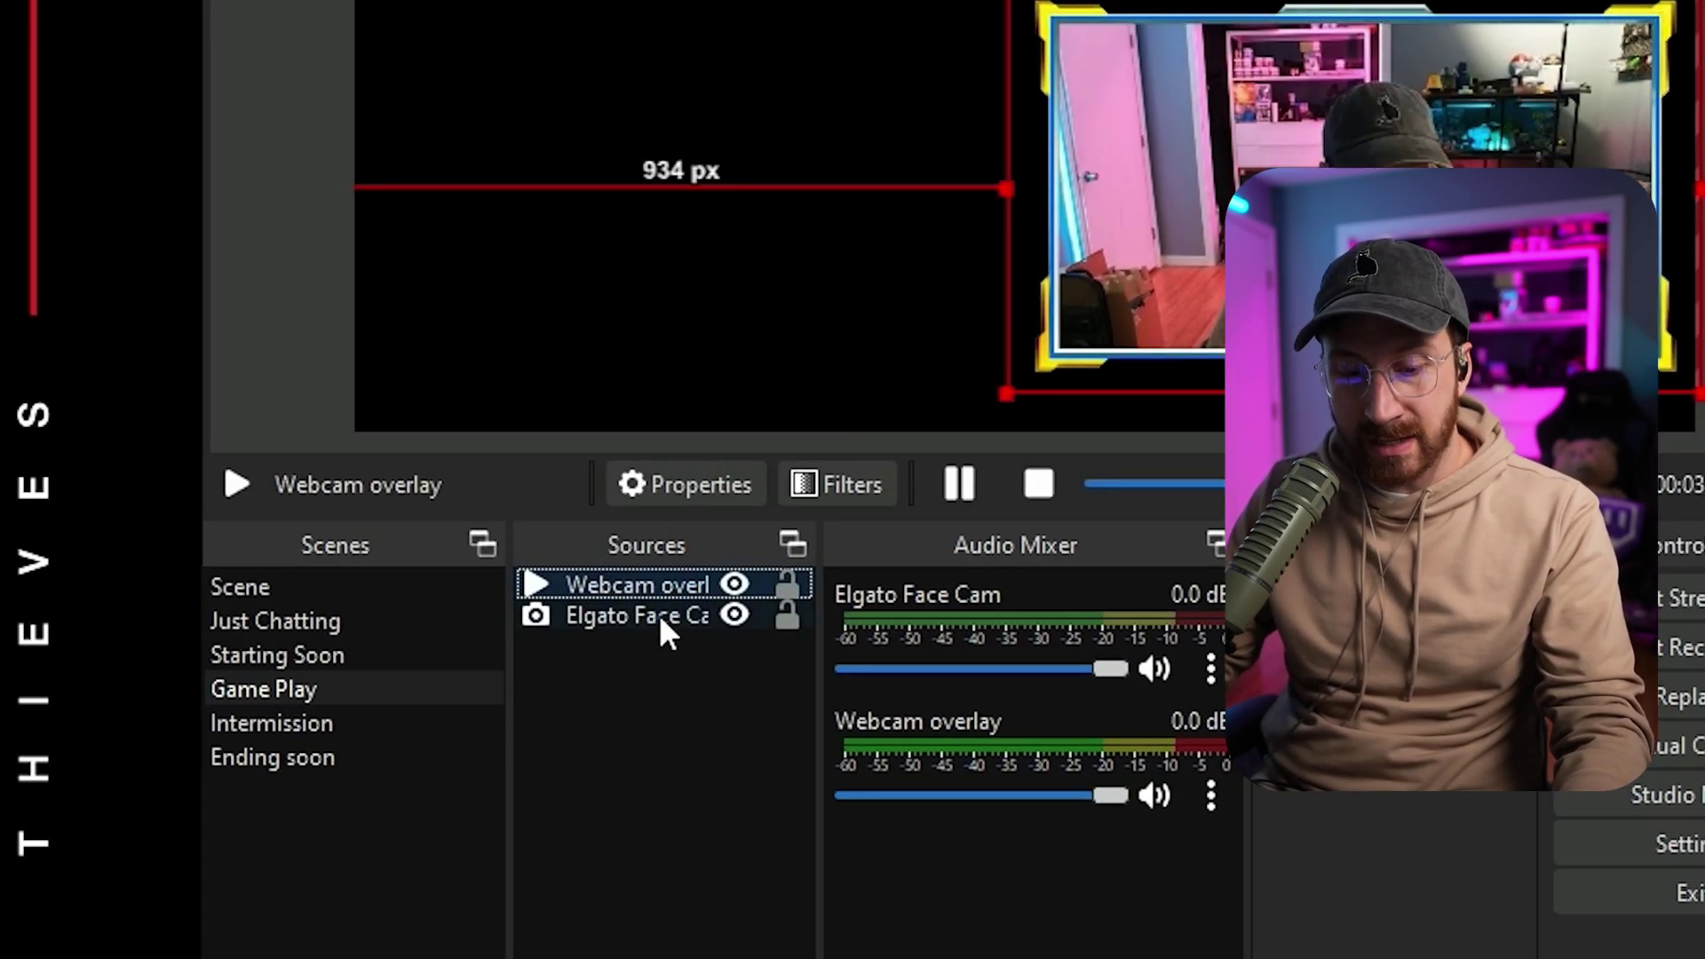
left_click(660, 615, "ctrl")
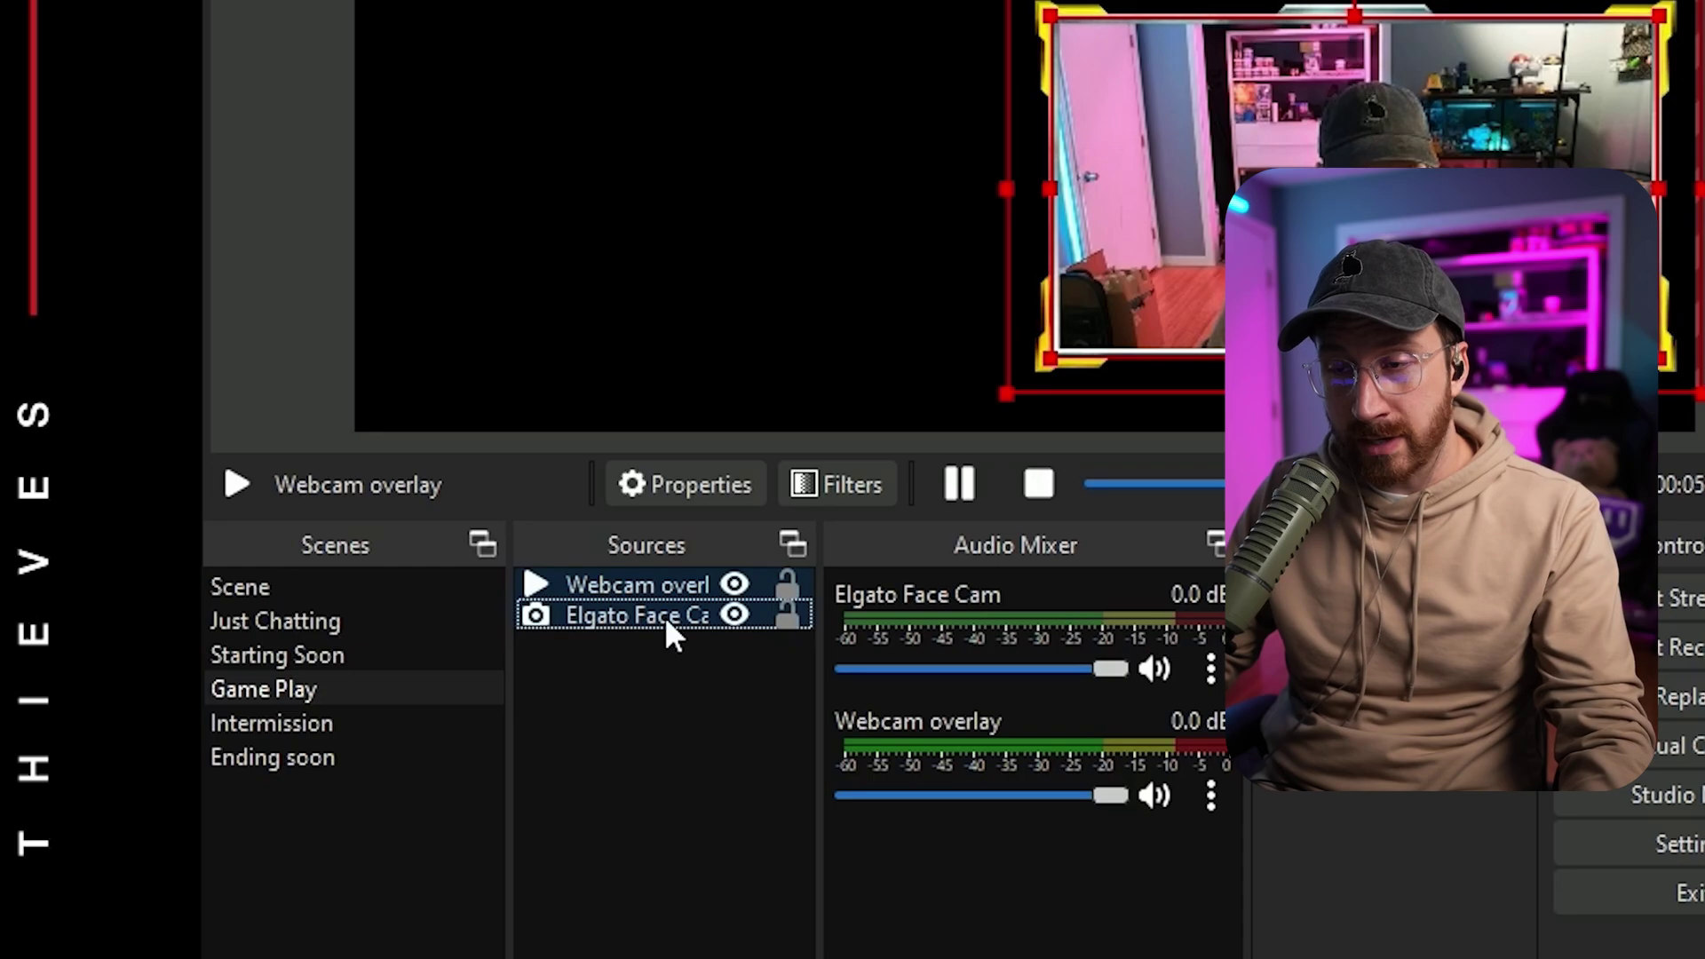
right_click(673, 610)
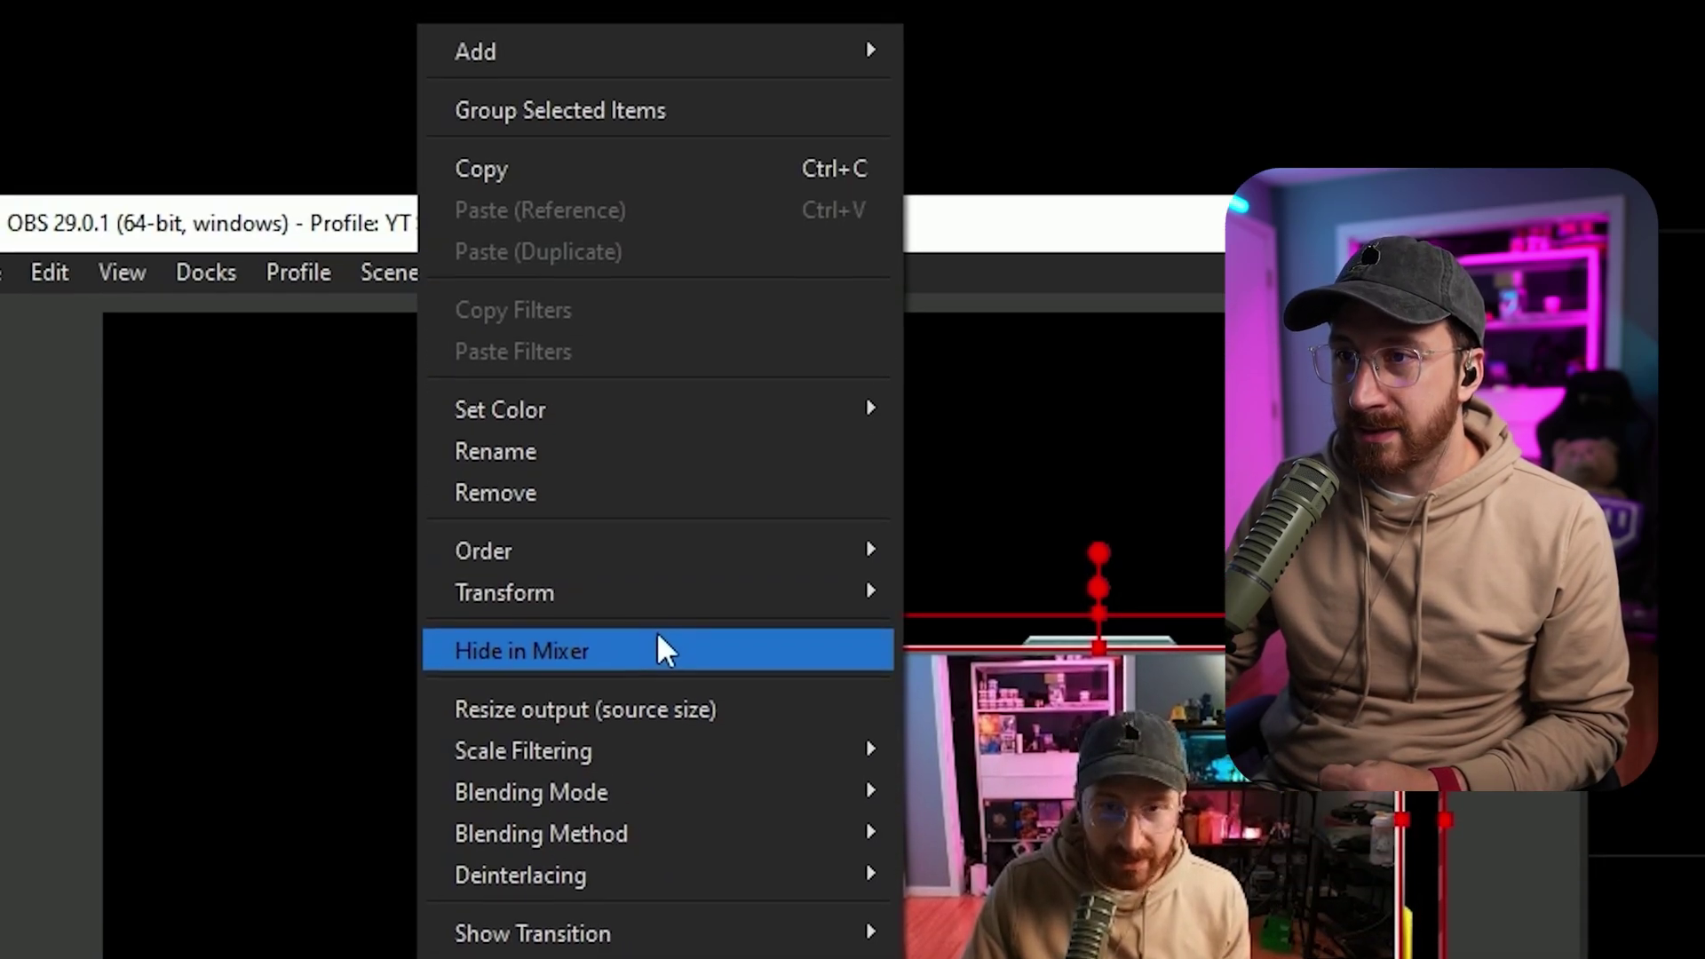
left_click(551, 0)
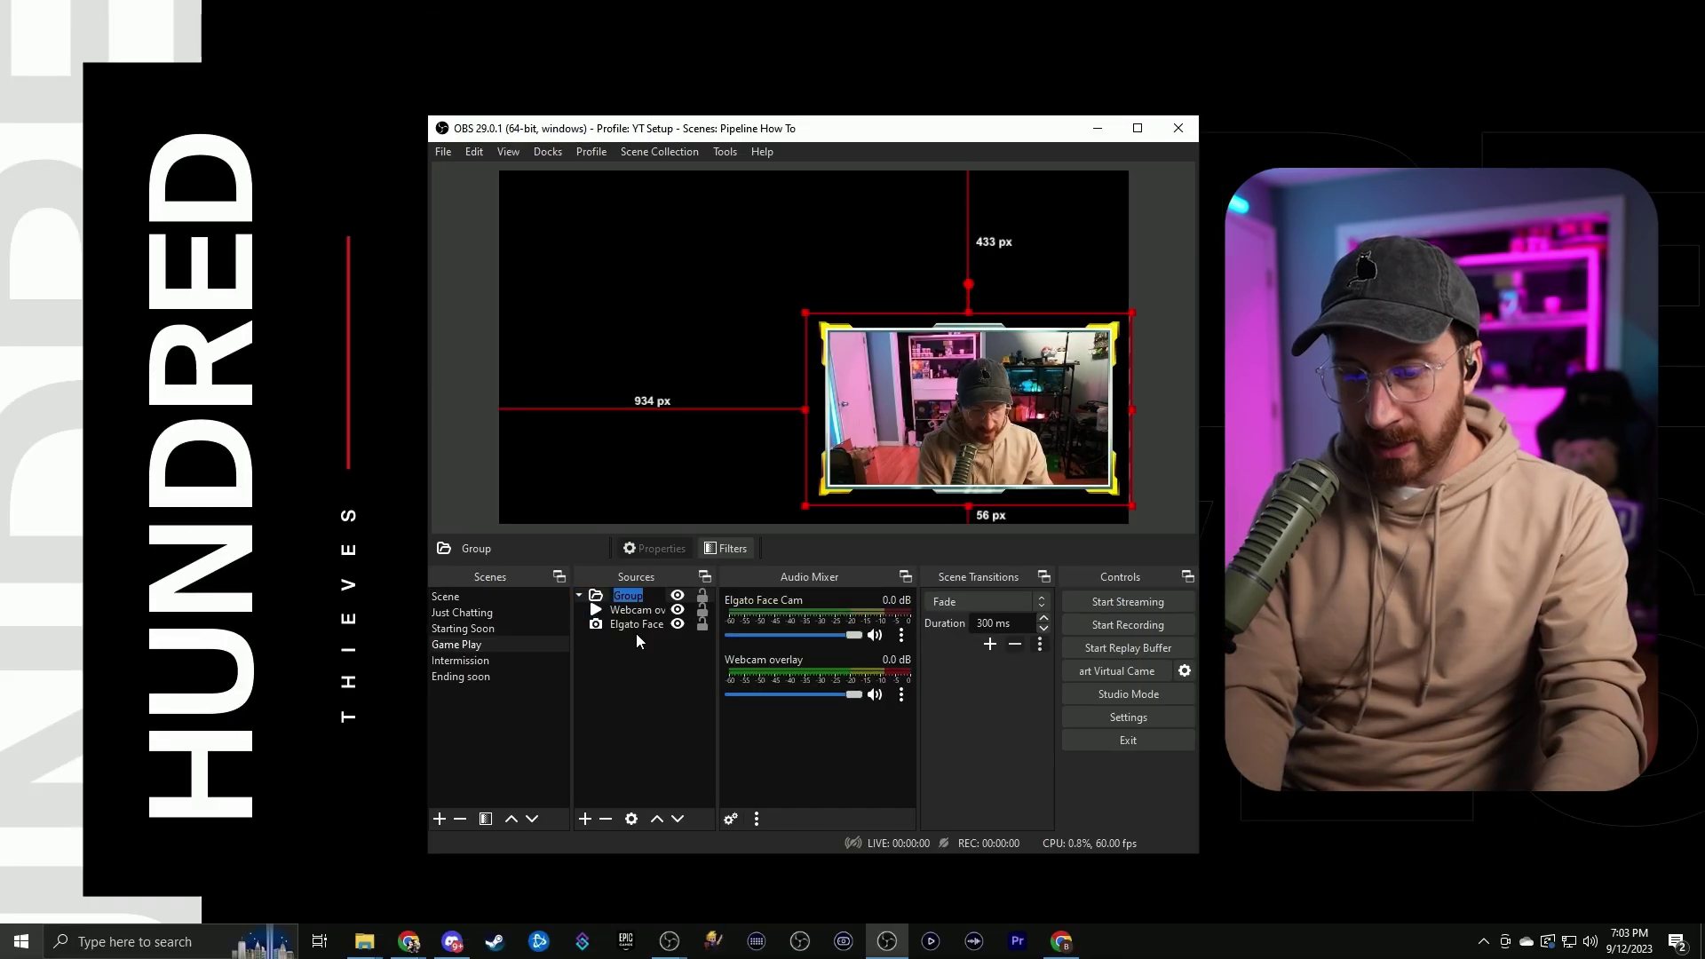
type("We")
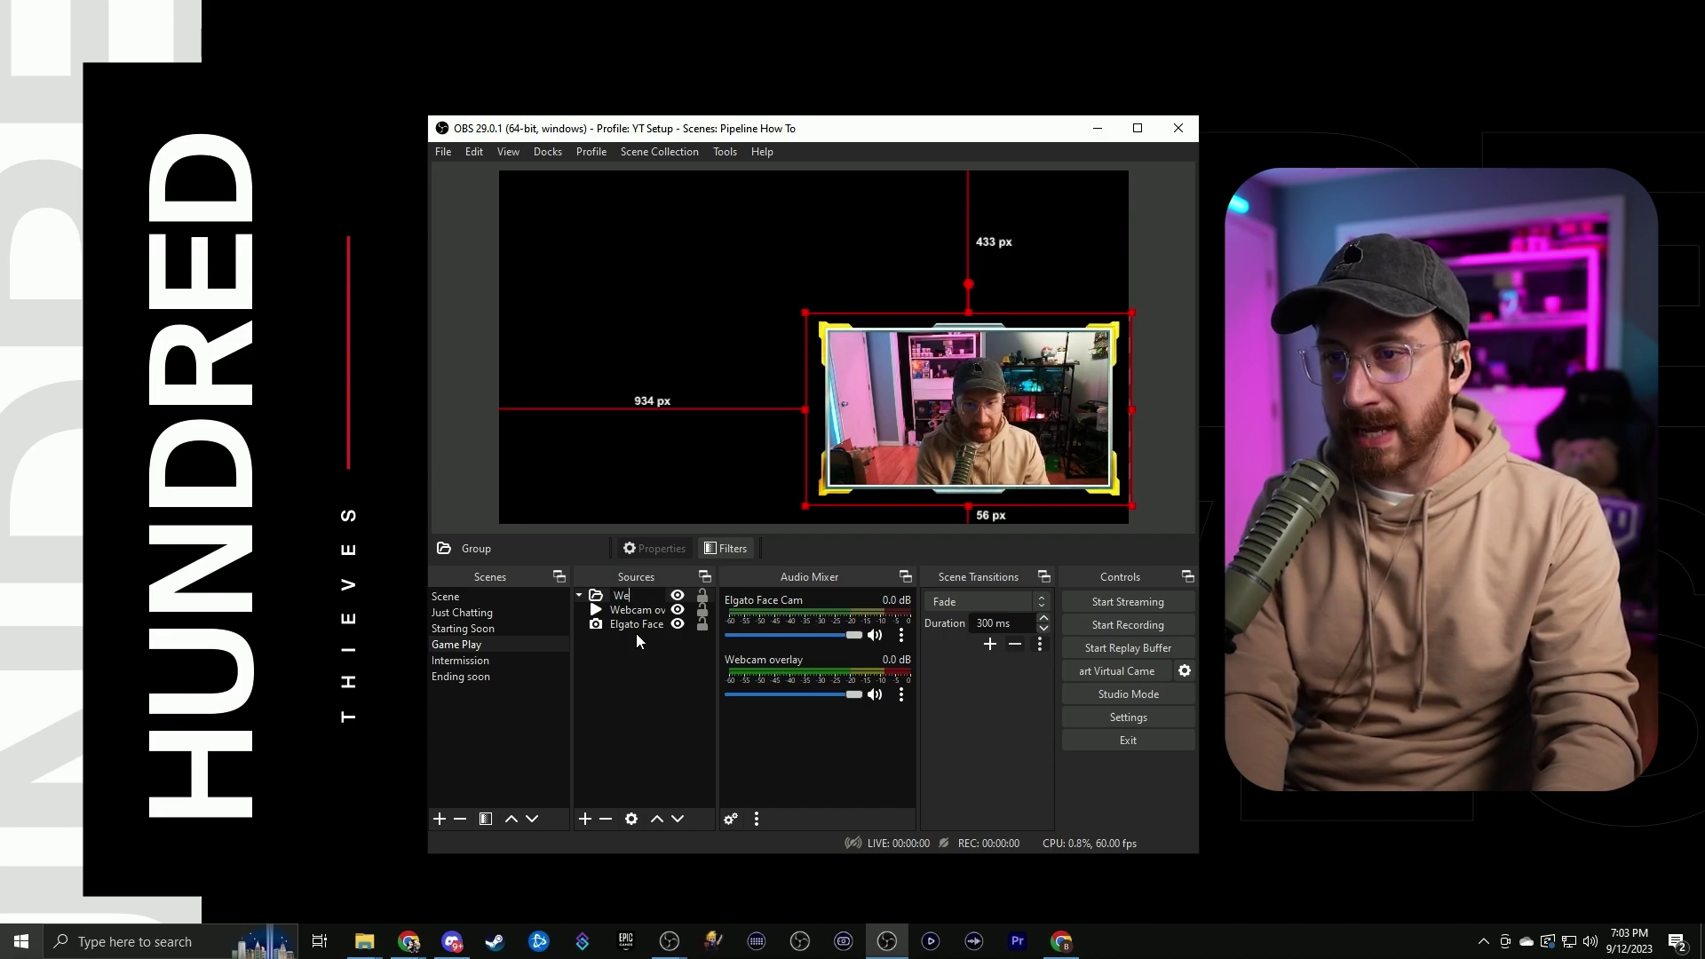
type("bcam")
key("Return")
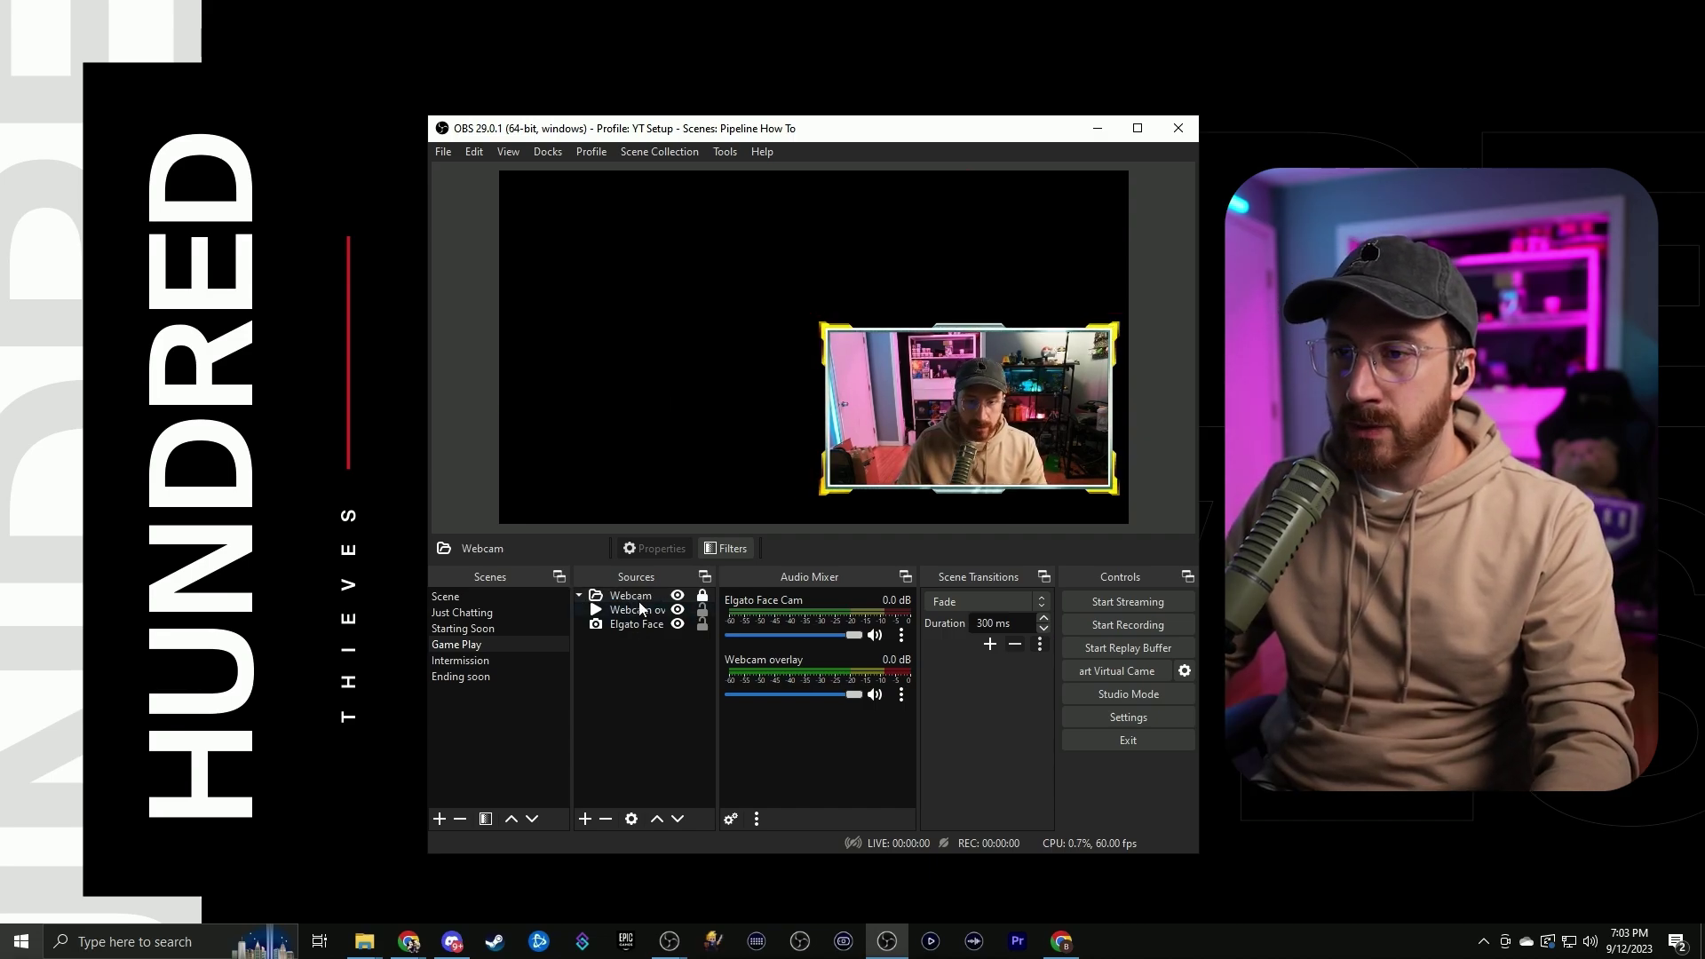
left_click(579, 595)
Enlarge the Webcam group and move it to the canvas centre
left_click_drag(1005, 424, 792, 328)
left_click_drag(921, 413, 1041, 404)
left_click(629, 716)
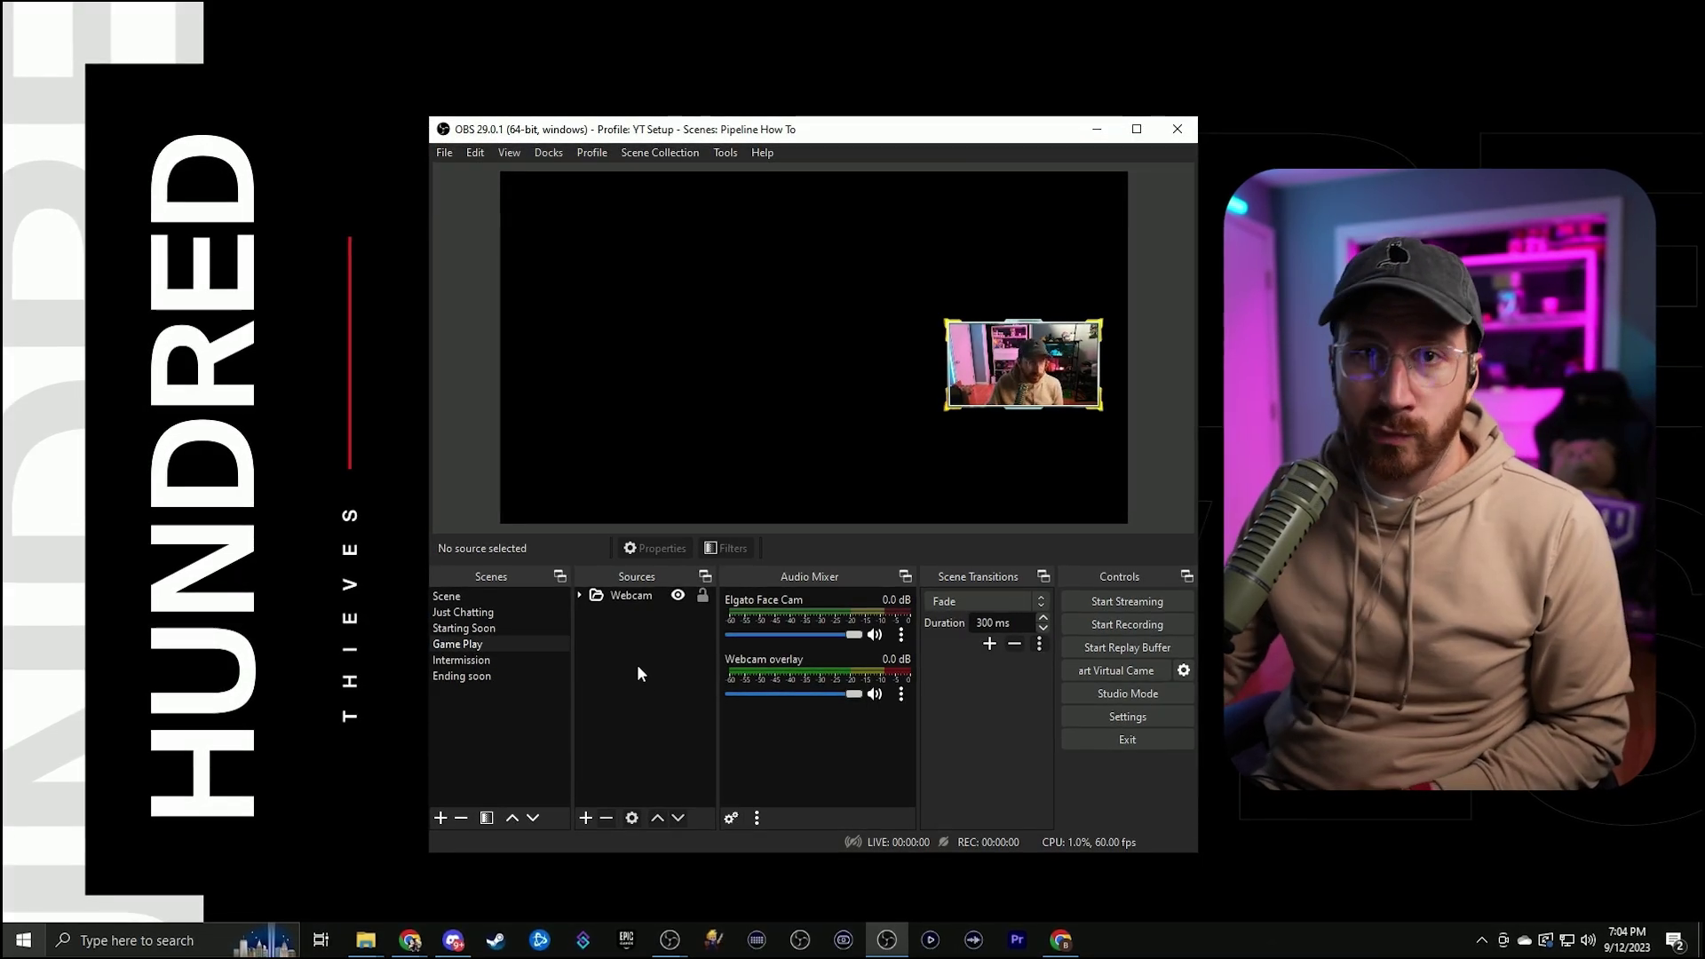
left_click(636, 596)
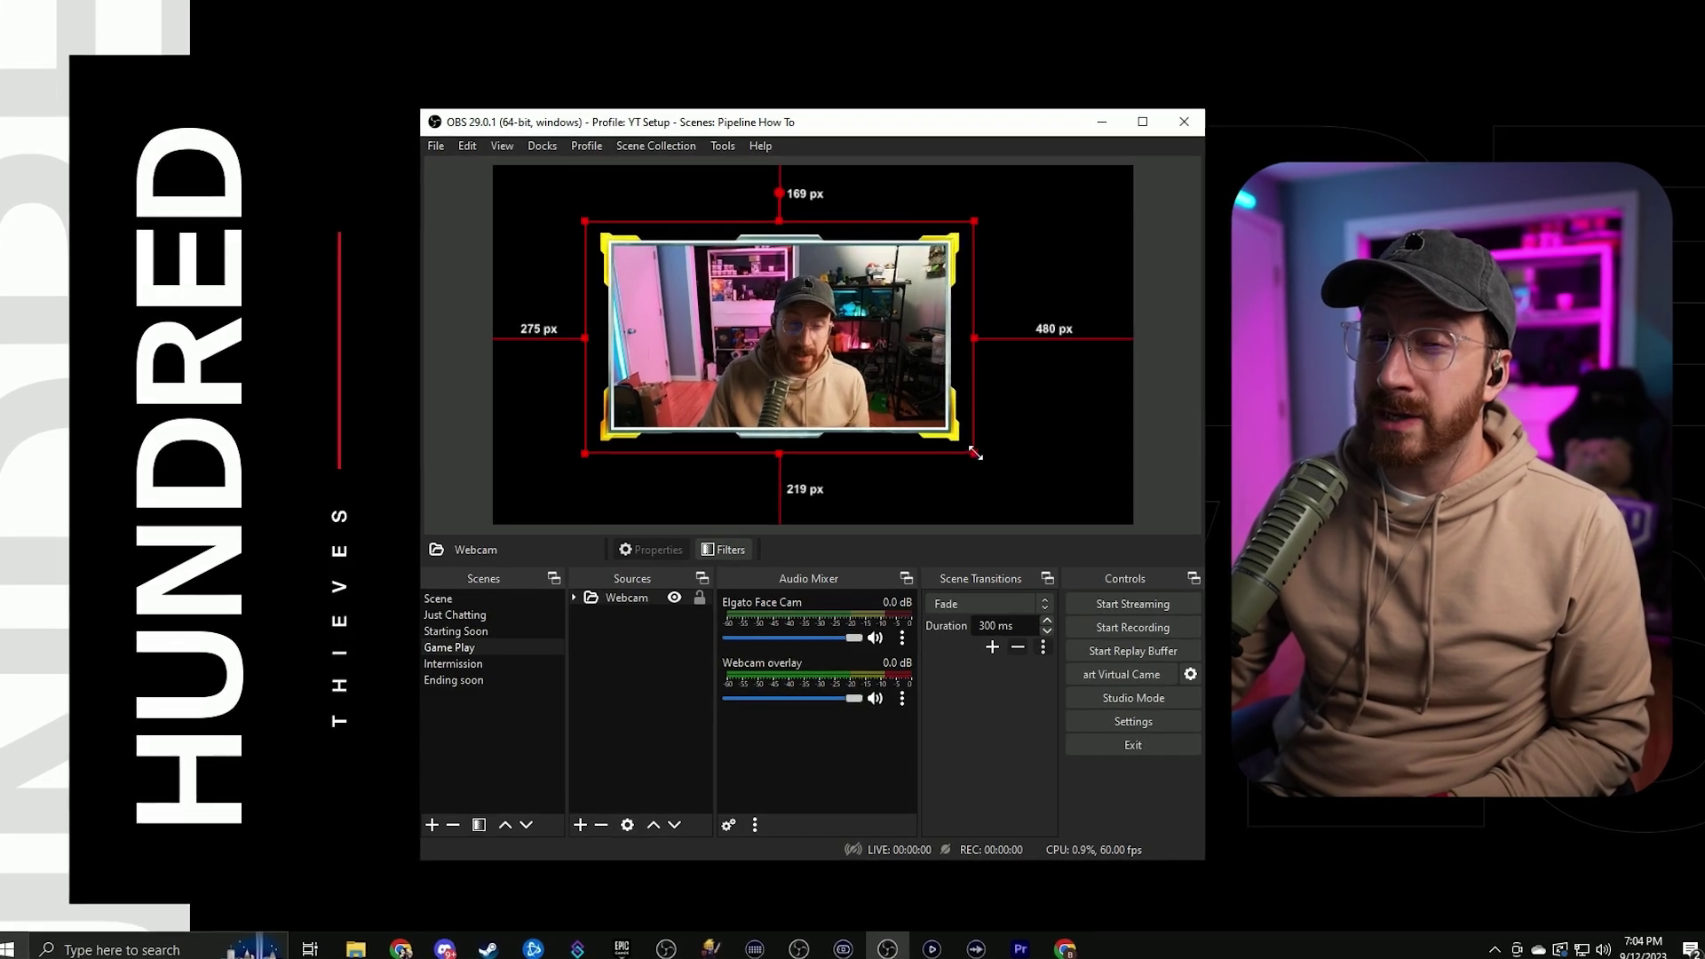
left_click_drag(976, 426, 895, 396)
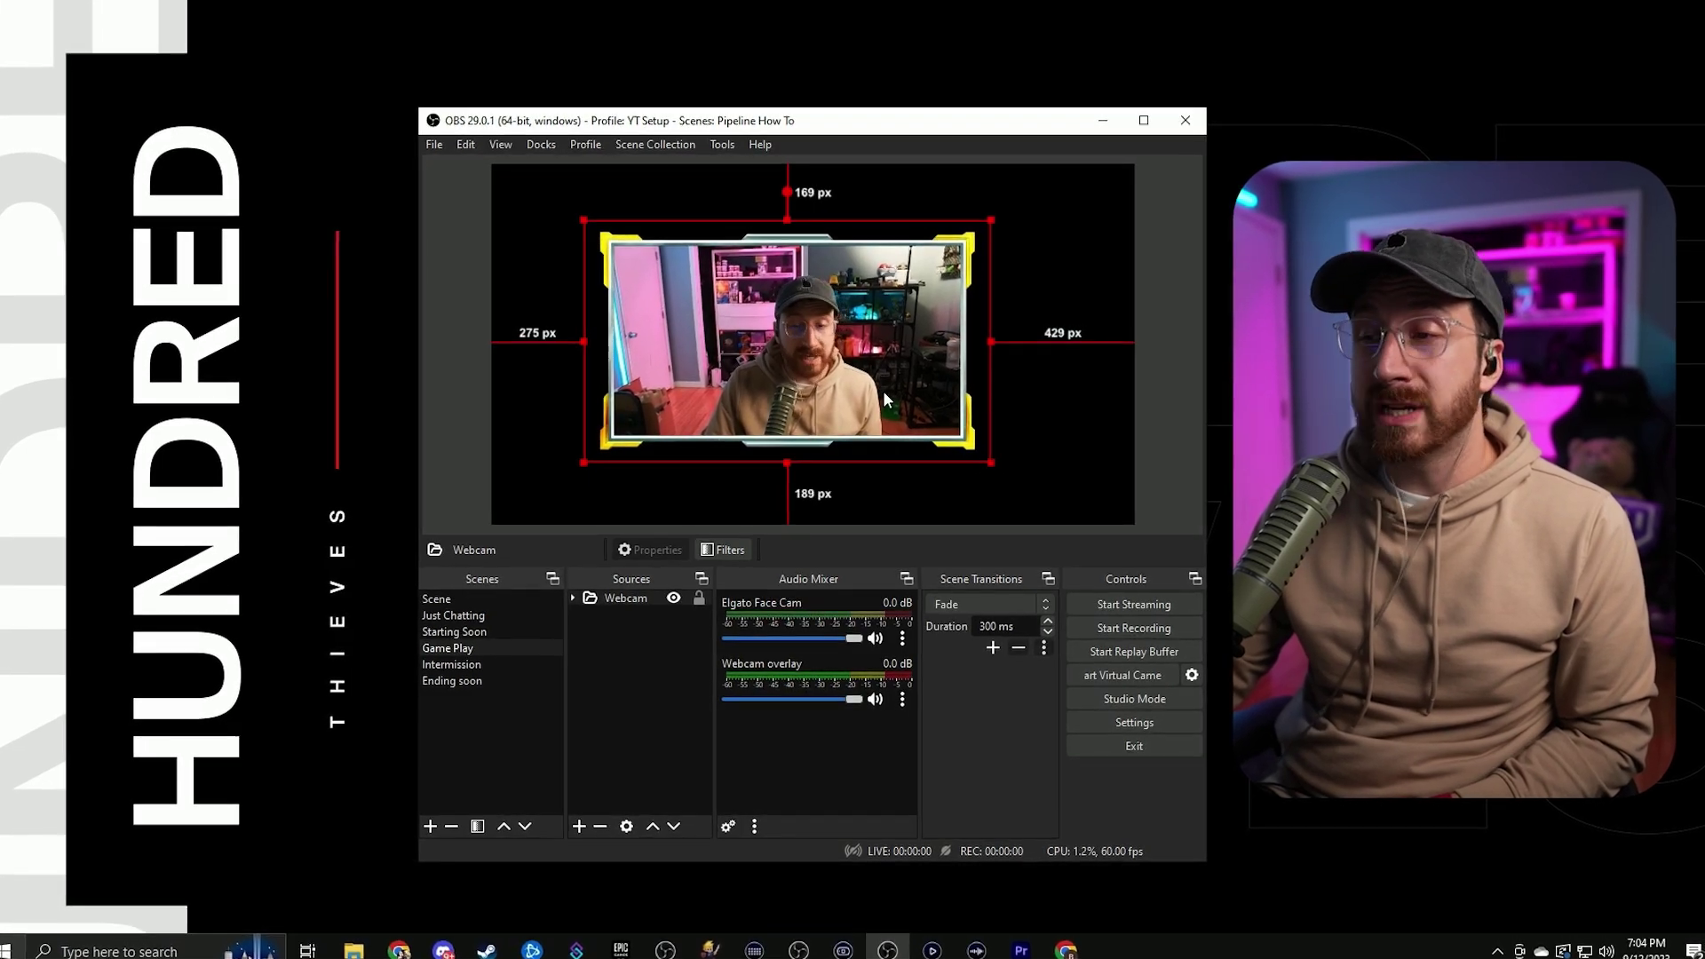
left_click(571, 598)
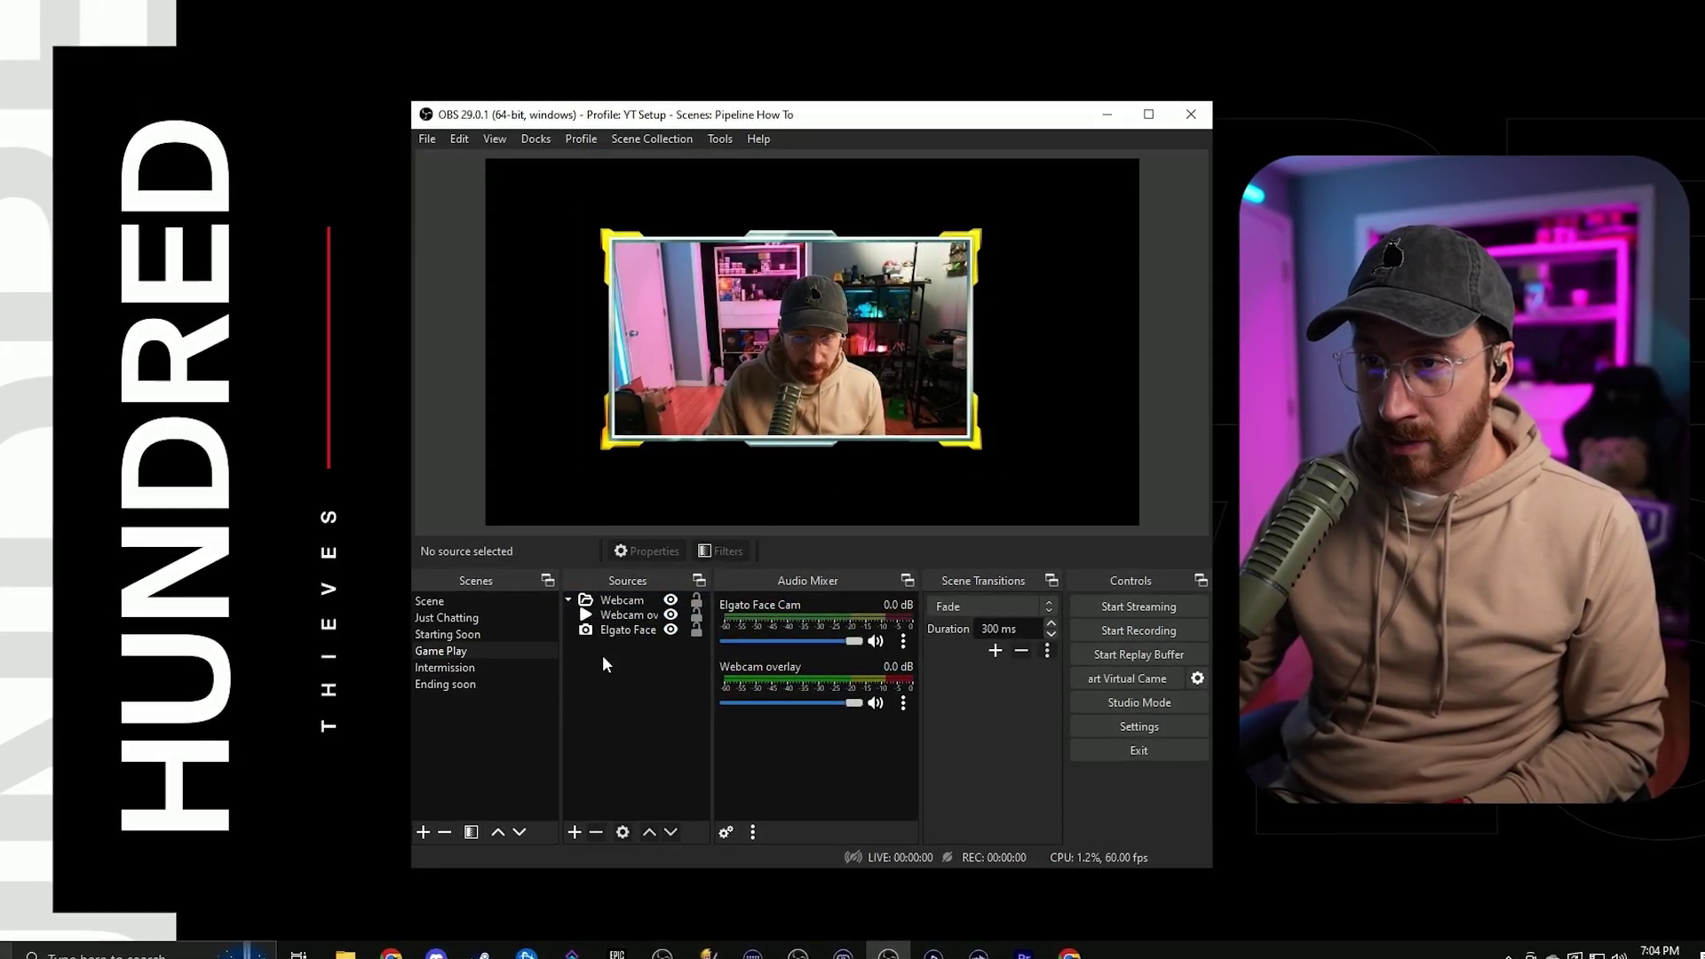
Add an image source named Webcam overlay static using Overlay/Static/Webcam.png
left_click(575, 835)
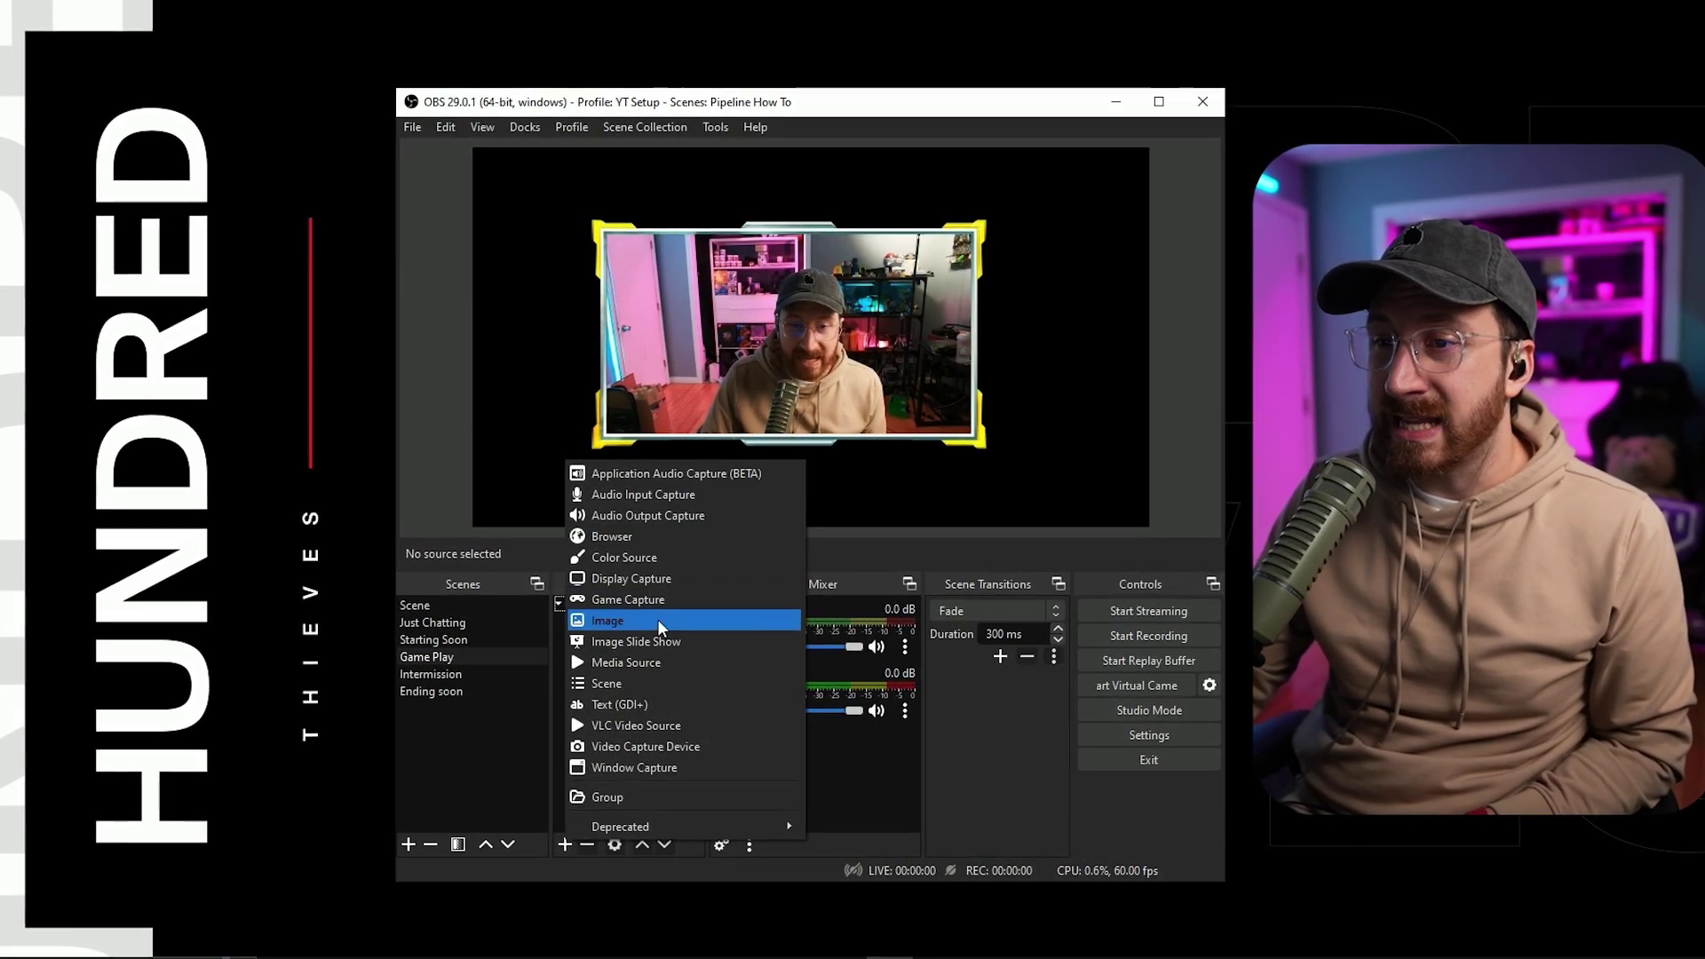
left_click(657, 618)
type("Webca")
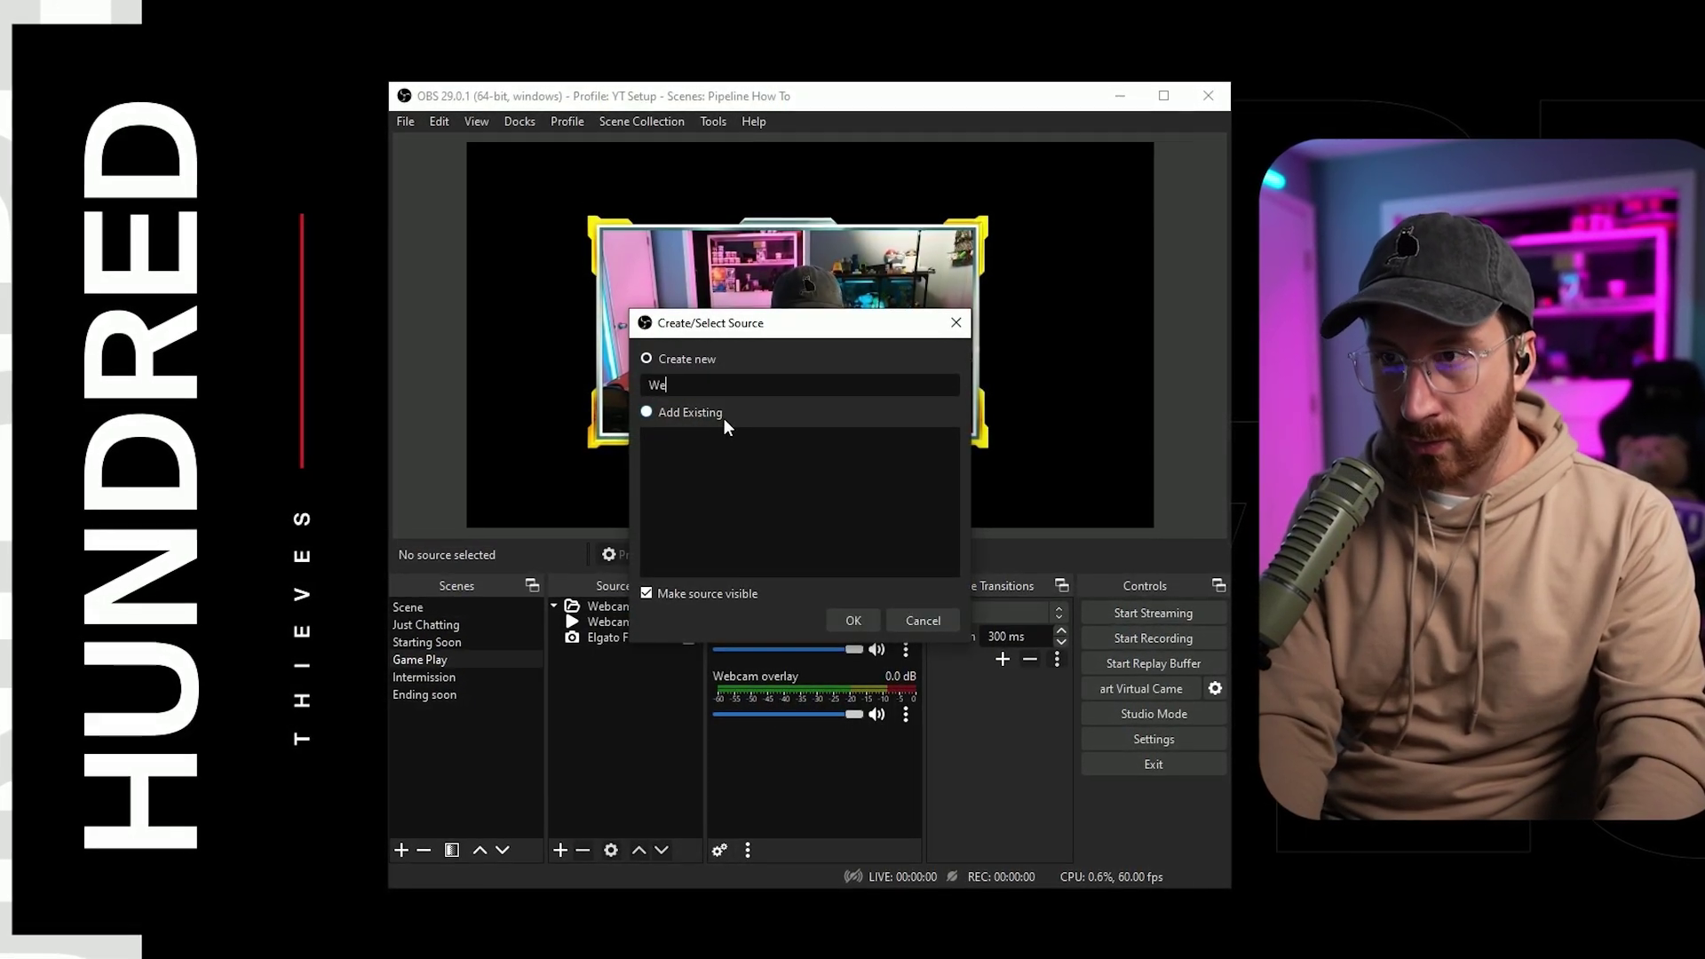
type("m overlay stati")
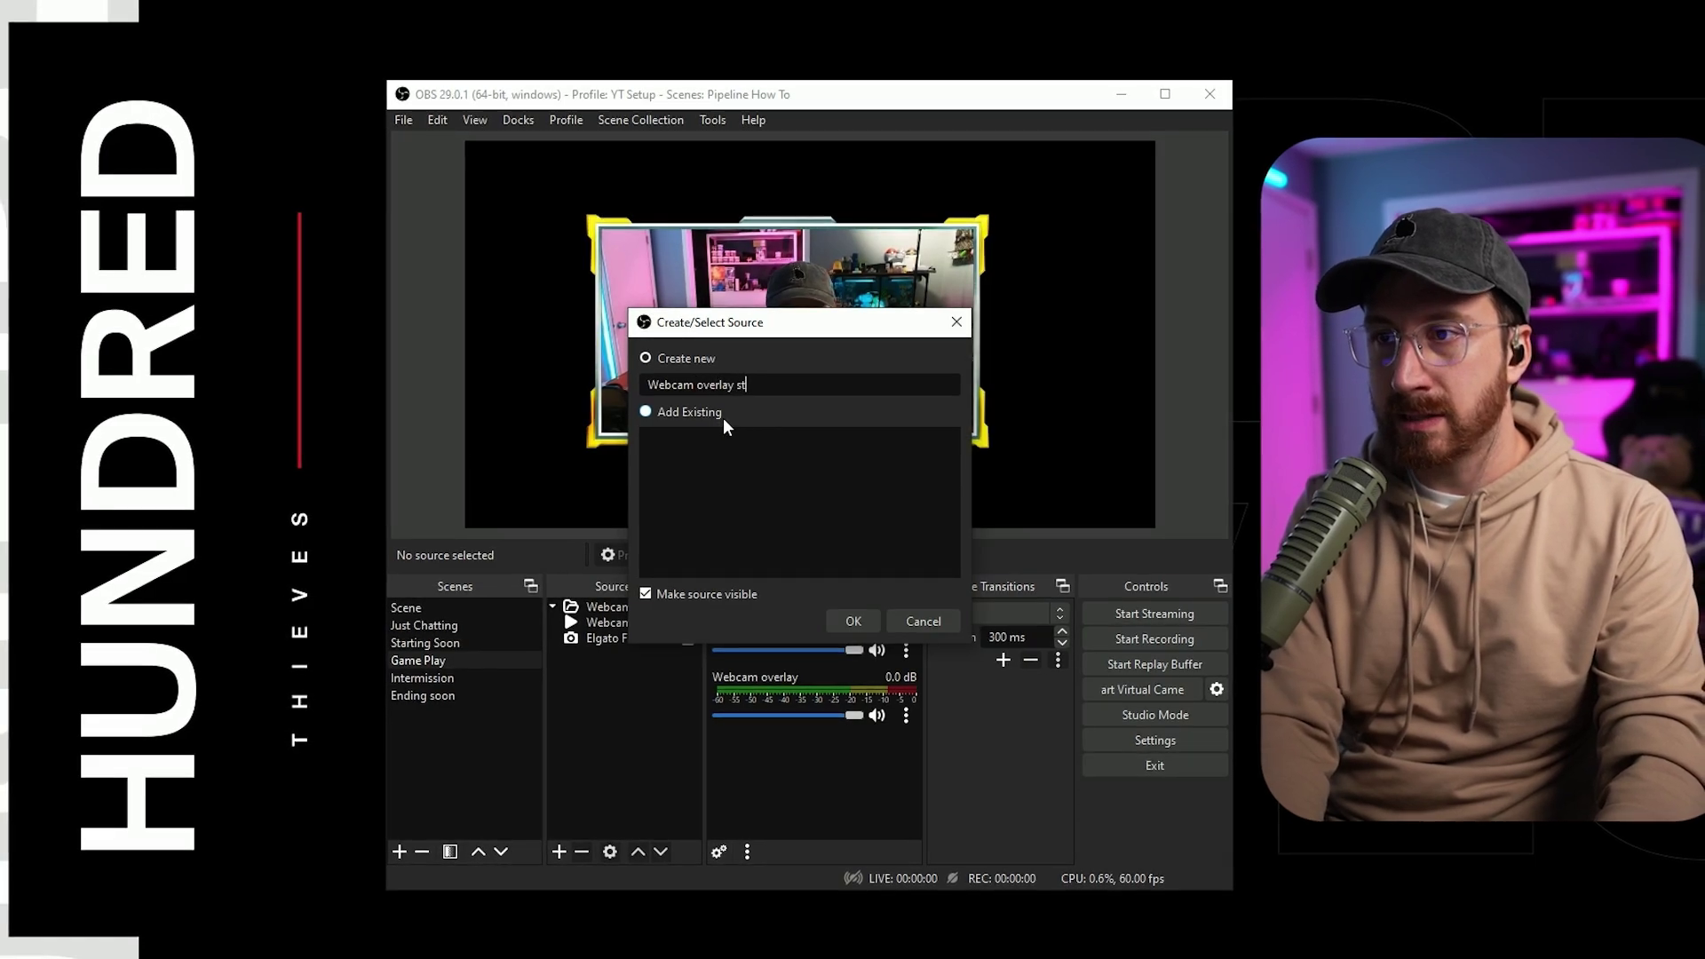
type("c")
key("Return")
left_click(1078, 499)
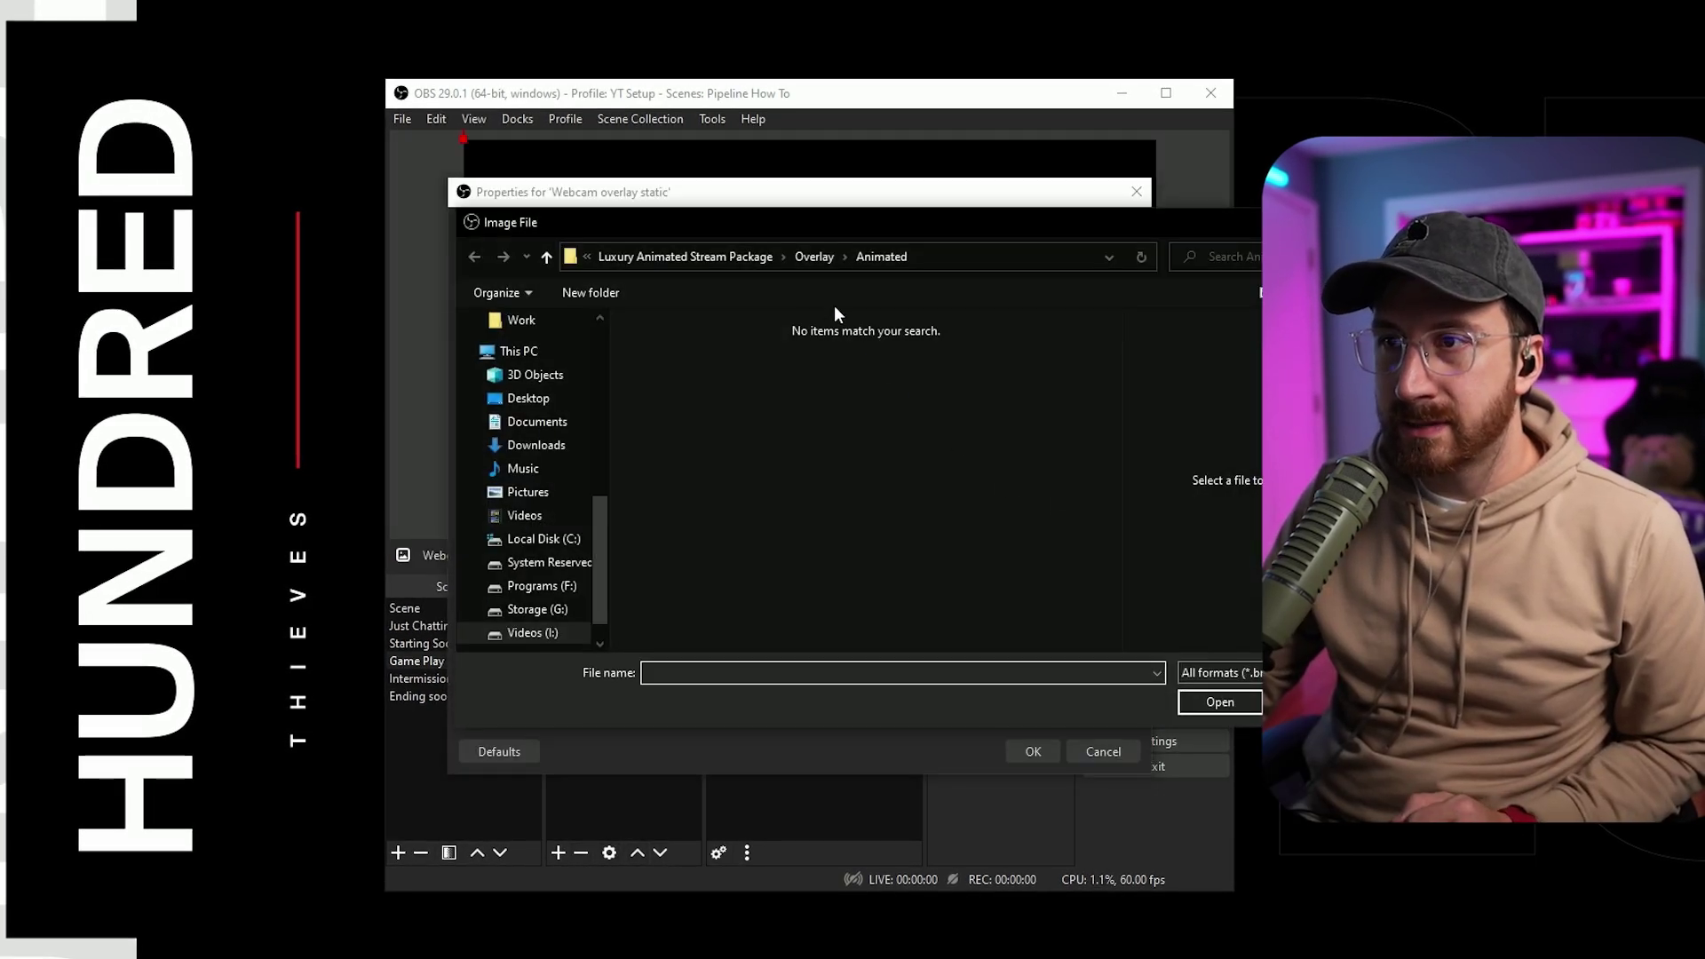
left_click(945, 388)
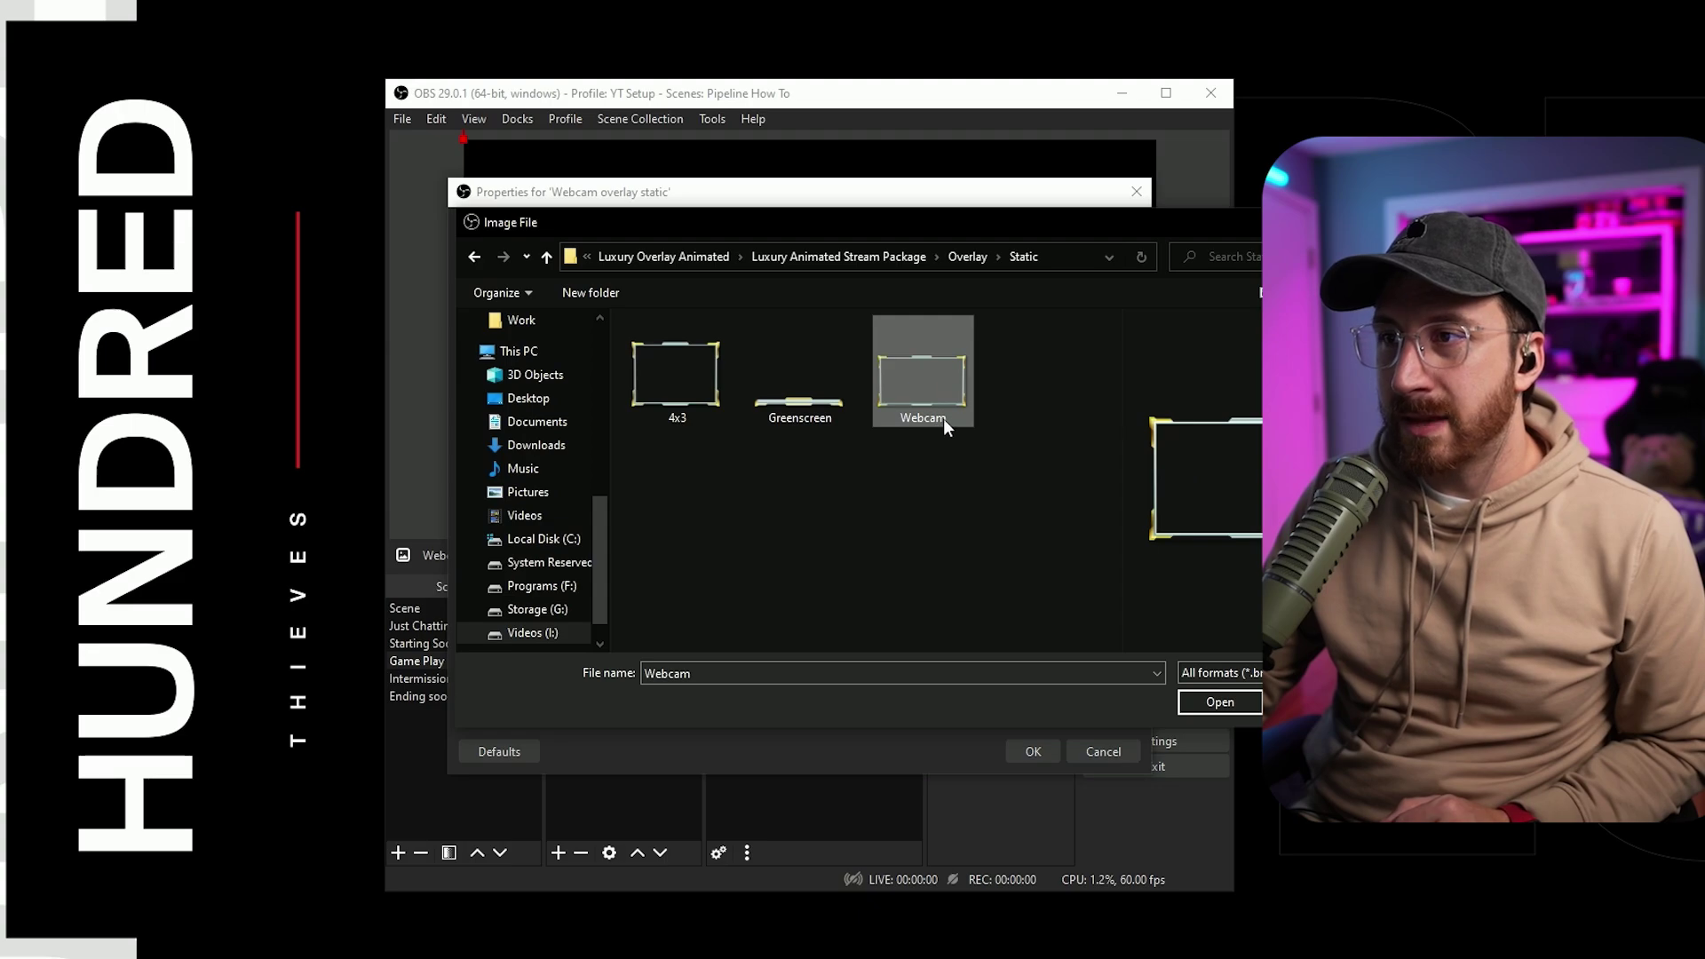
left_click(955, 257)
double_click(734, 346)
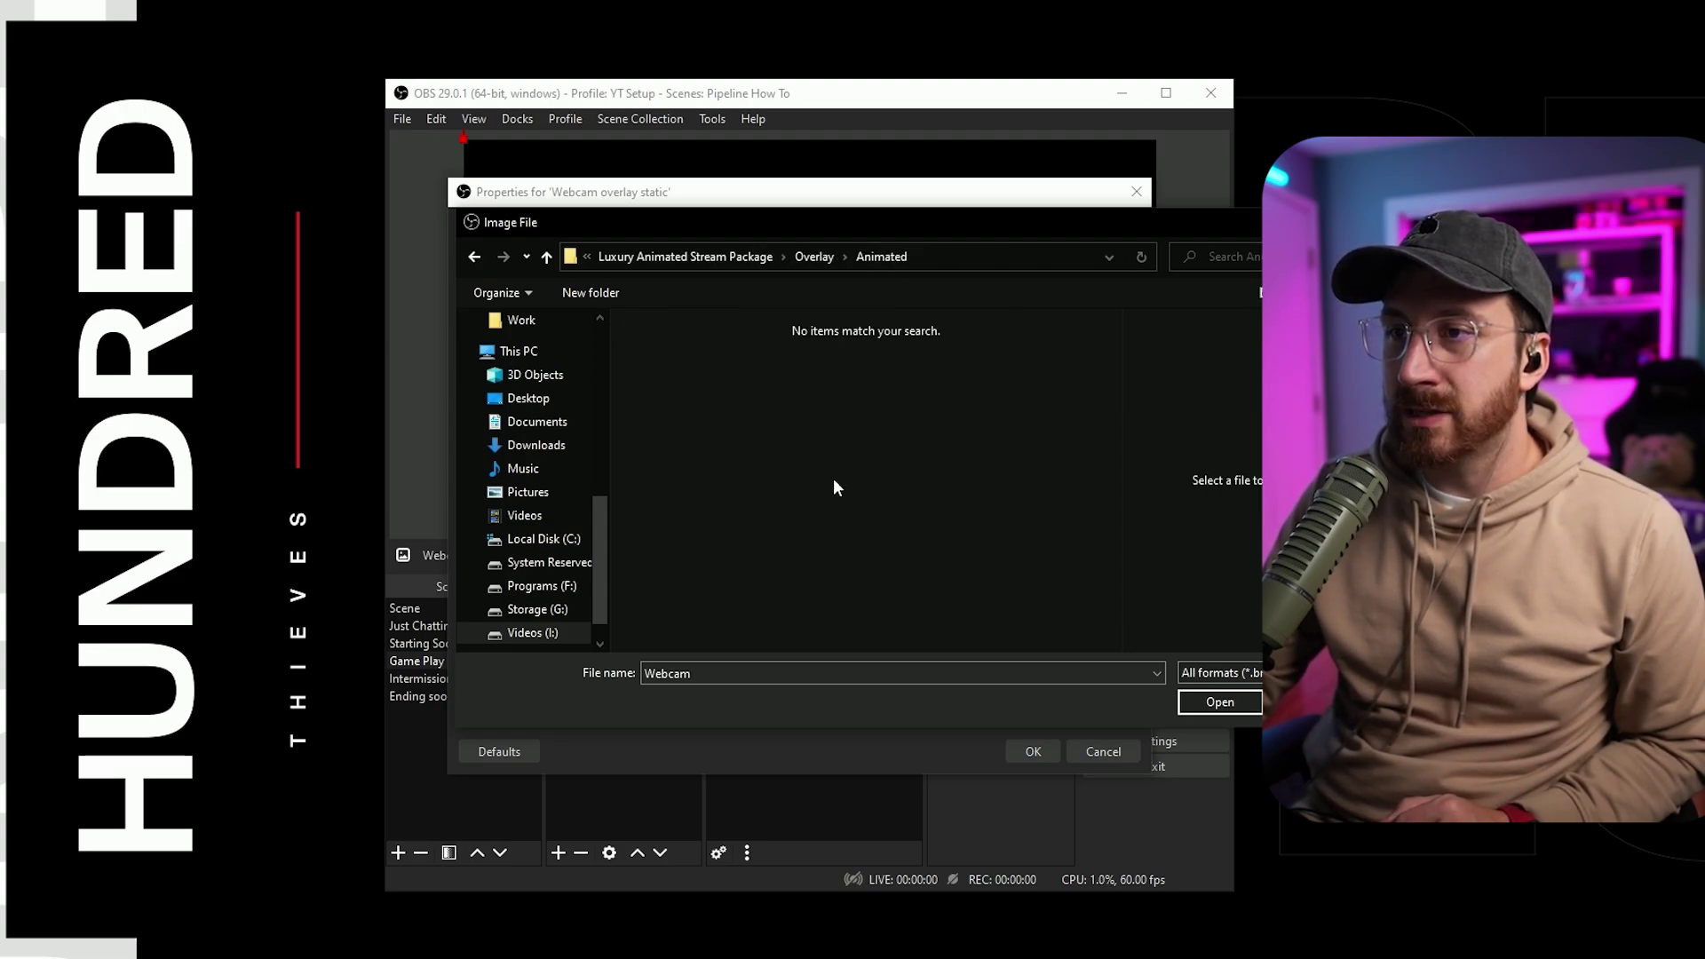
left_click(814, 257)
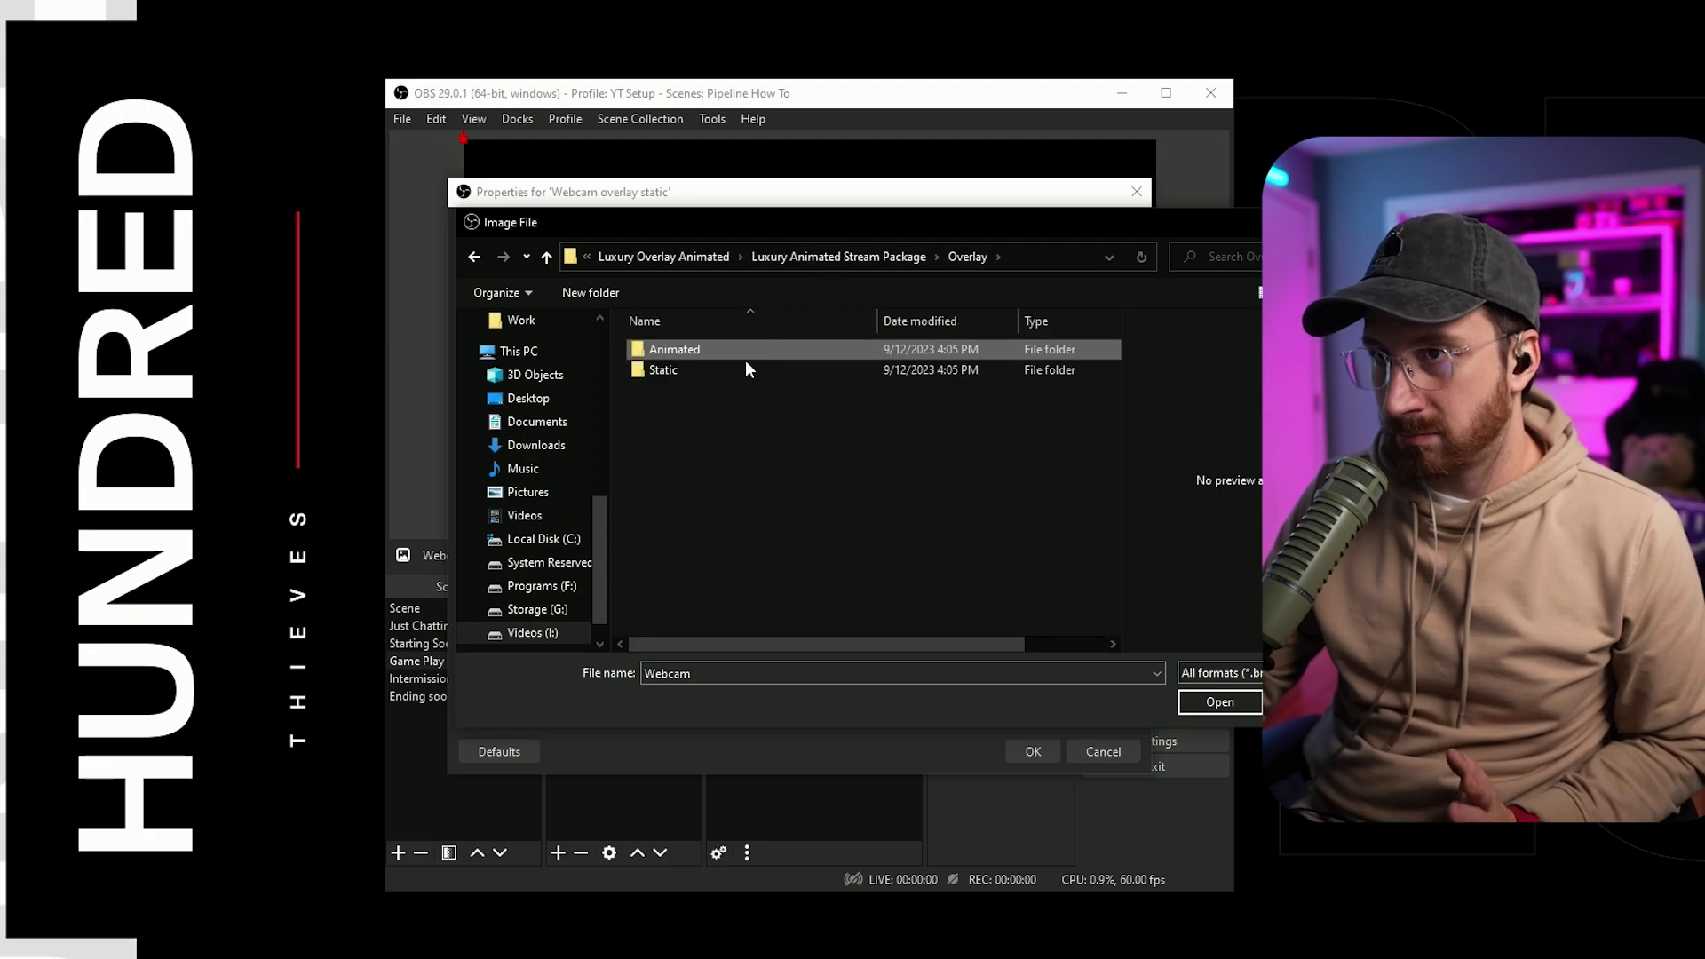
double_click(677, 376)
left_click(1241, 705)
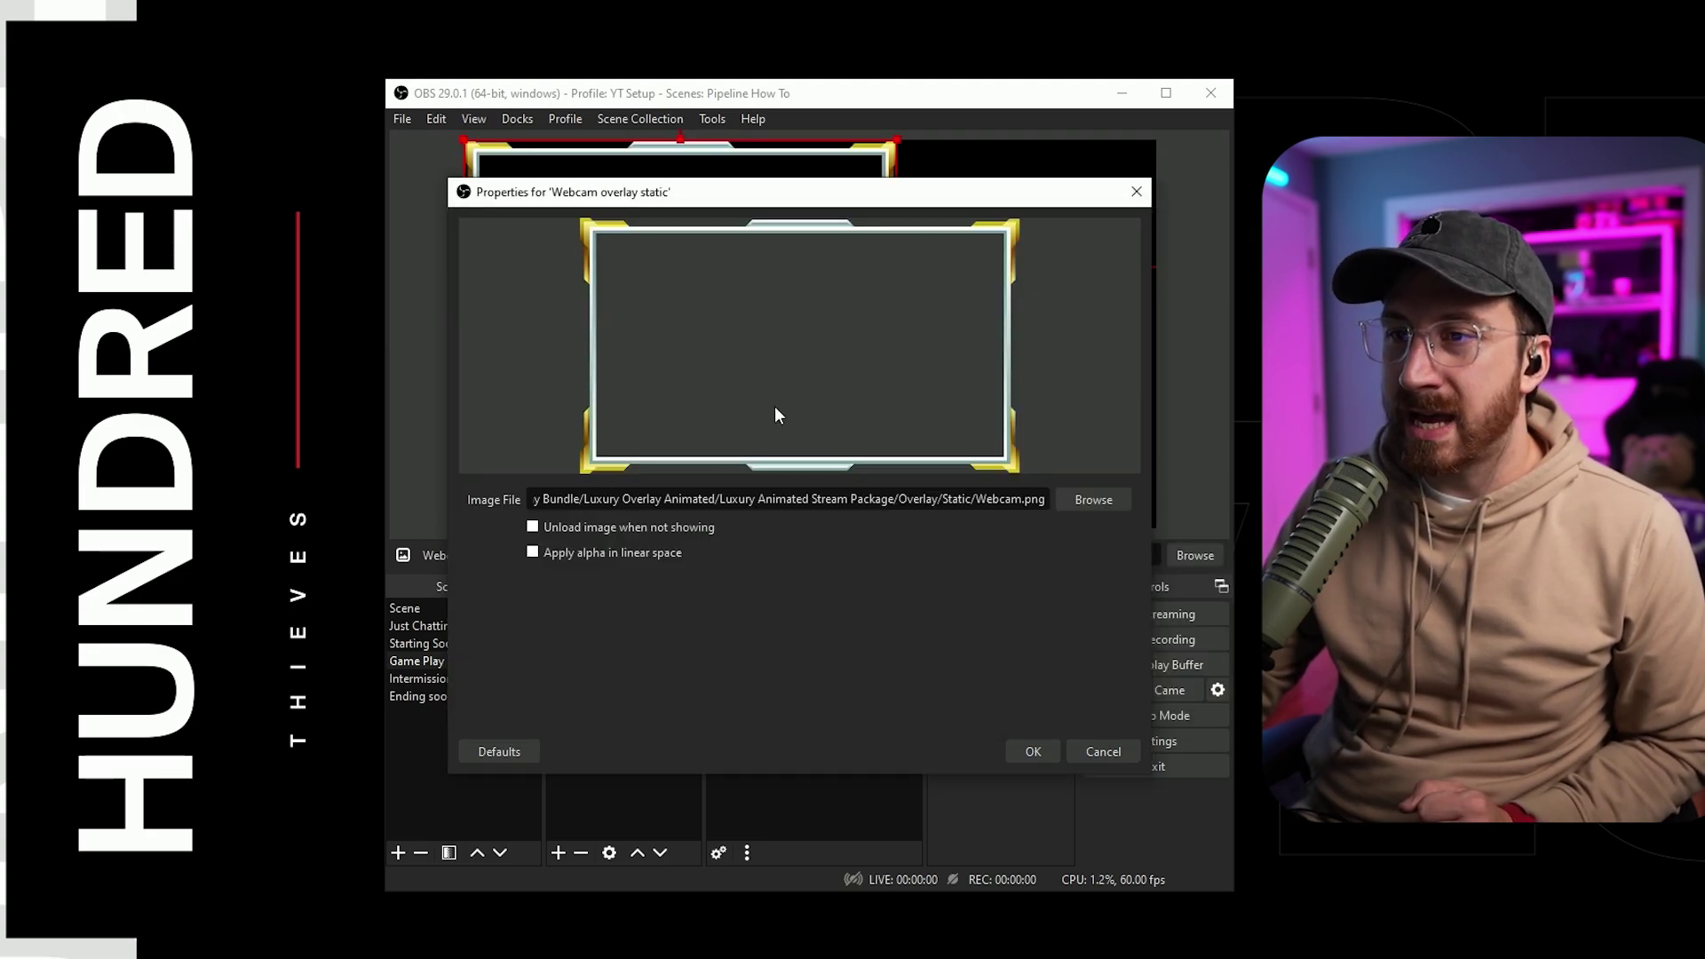
left_click(1033, 752)
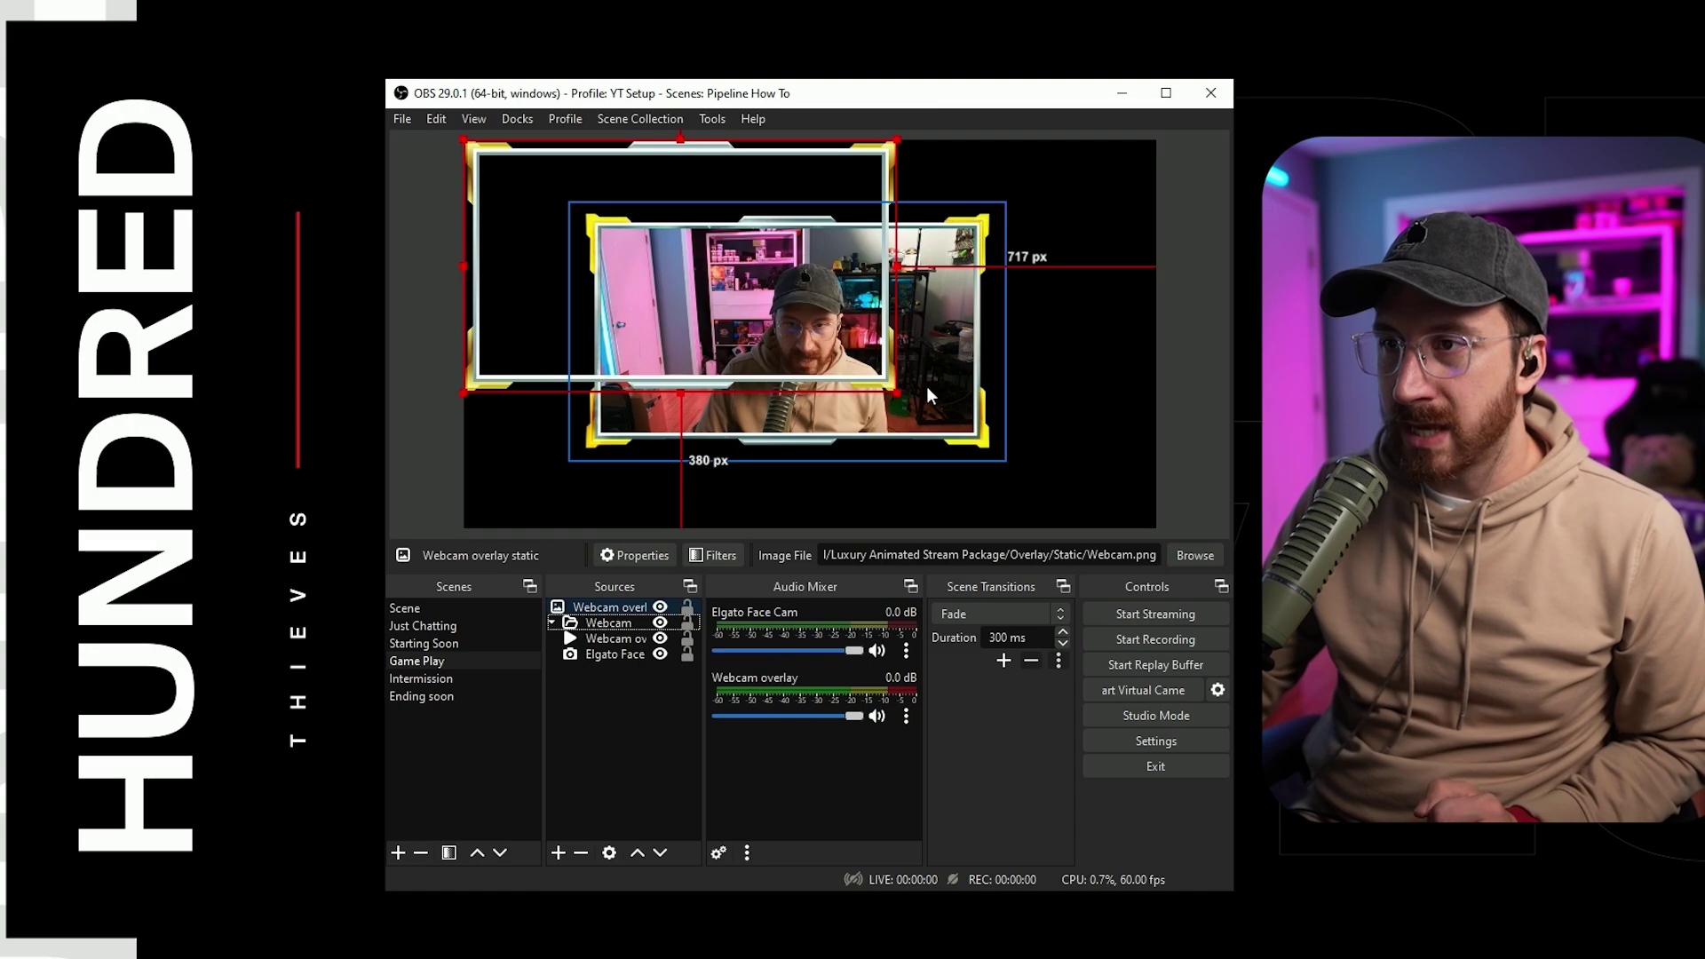
Align the static frame over the webcam and hide the animated Webcam overlay
left_click_drag(885, 386, 985, 448)
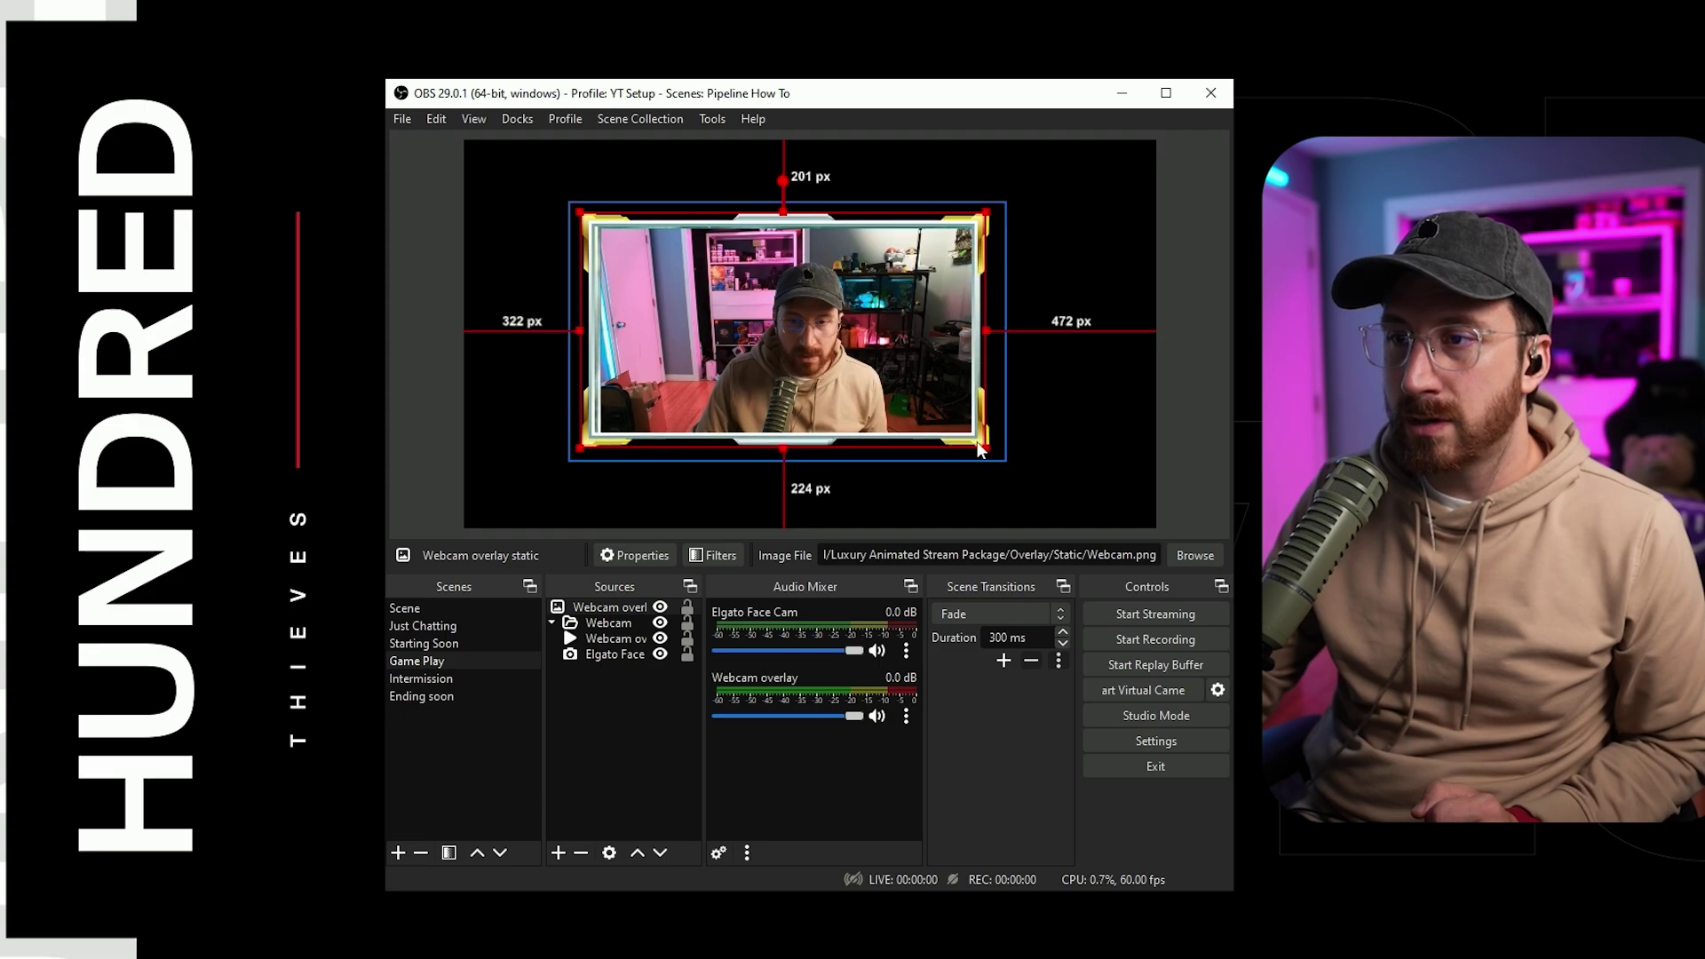
left_click(1069, 477)
left_click(660, 638)
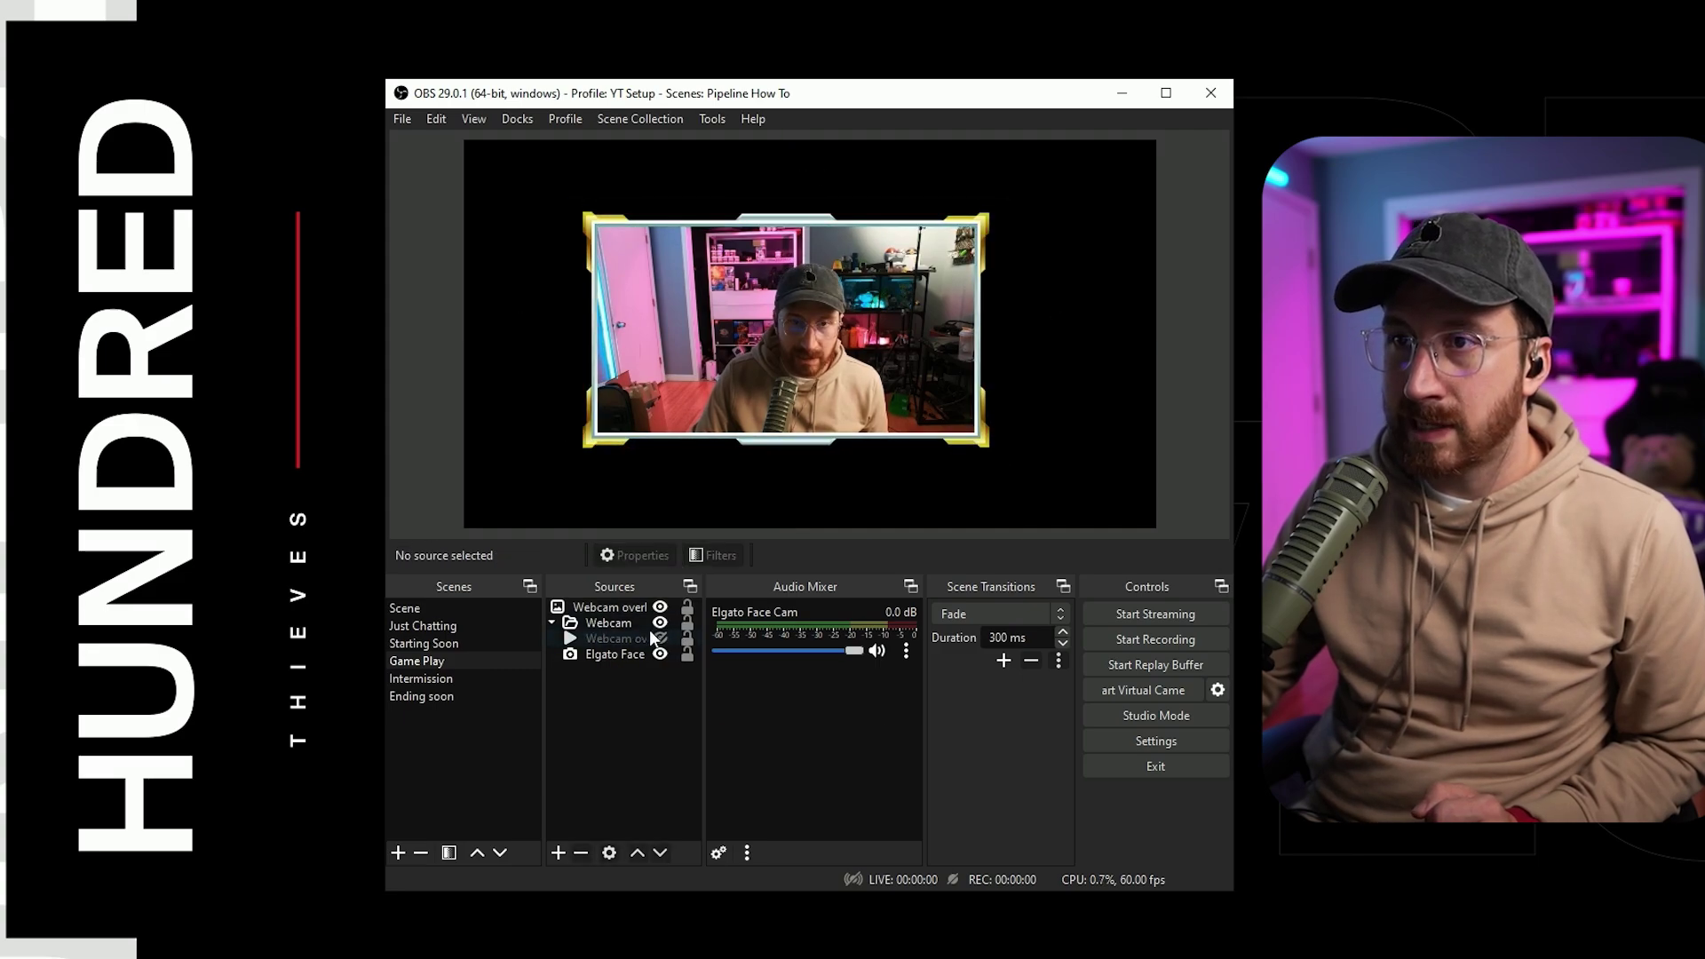
Move 'Webcam overlay static' into the Webcam group, then collapse and re-expand the group
left_click_drag(630, 606, 641, 626)
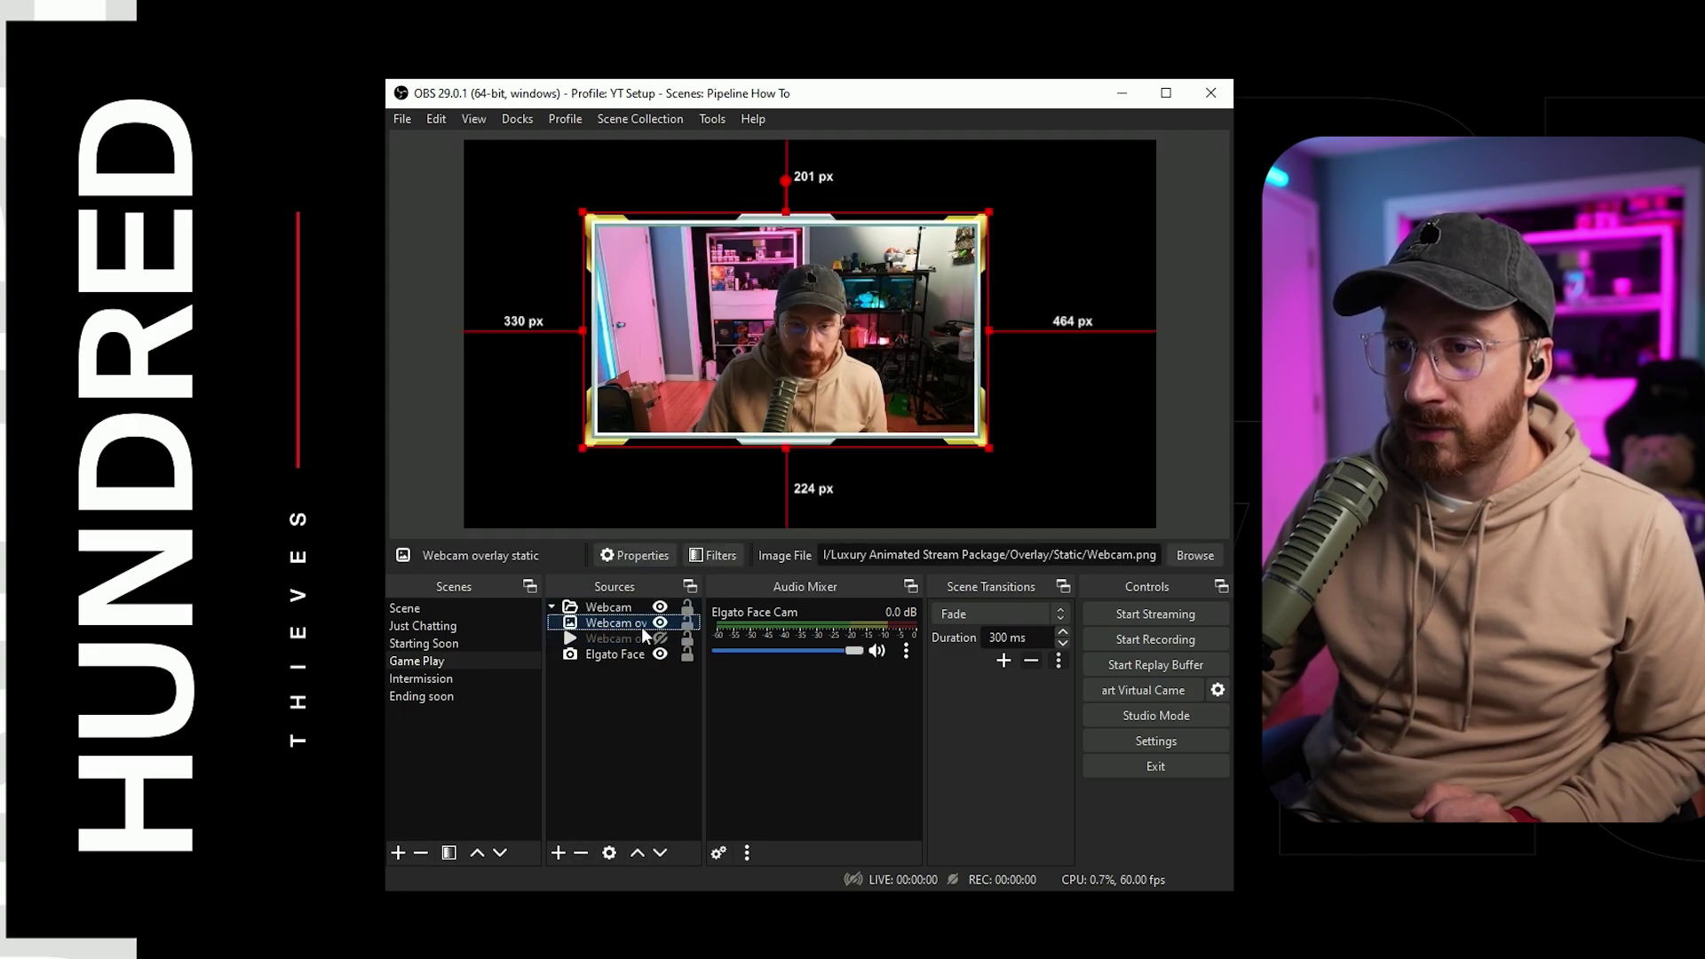
left_click(609, 721)
left_click(551, 607)
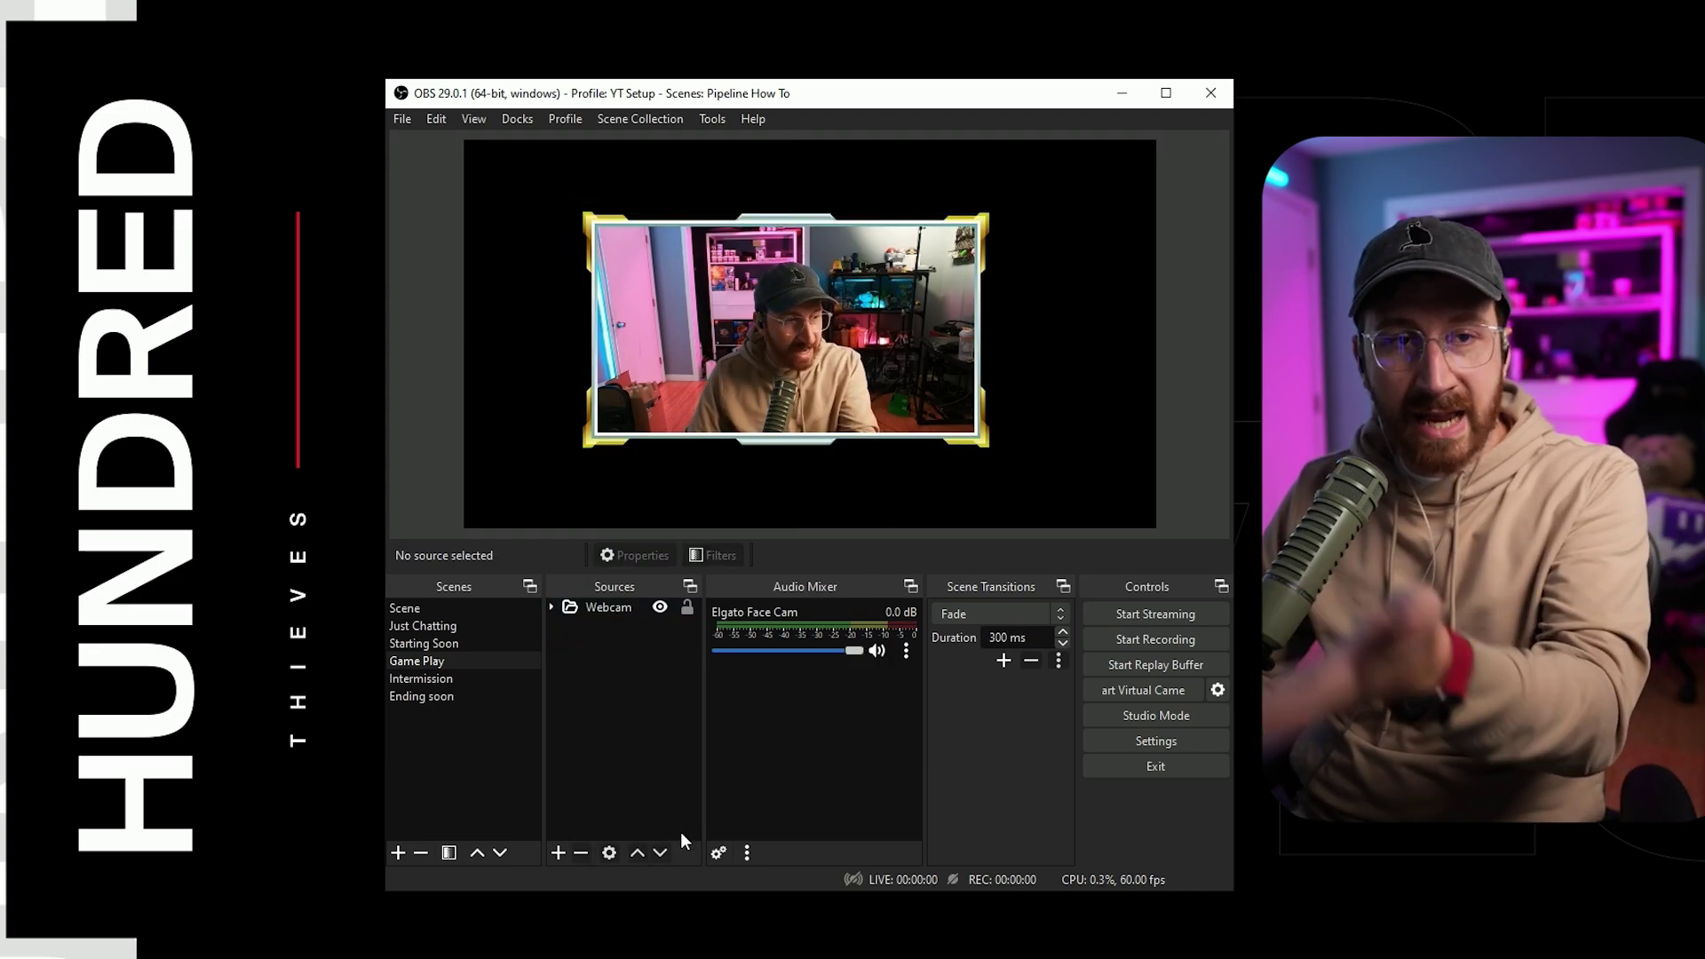
left_click(552, 607)
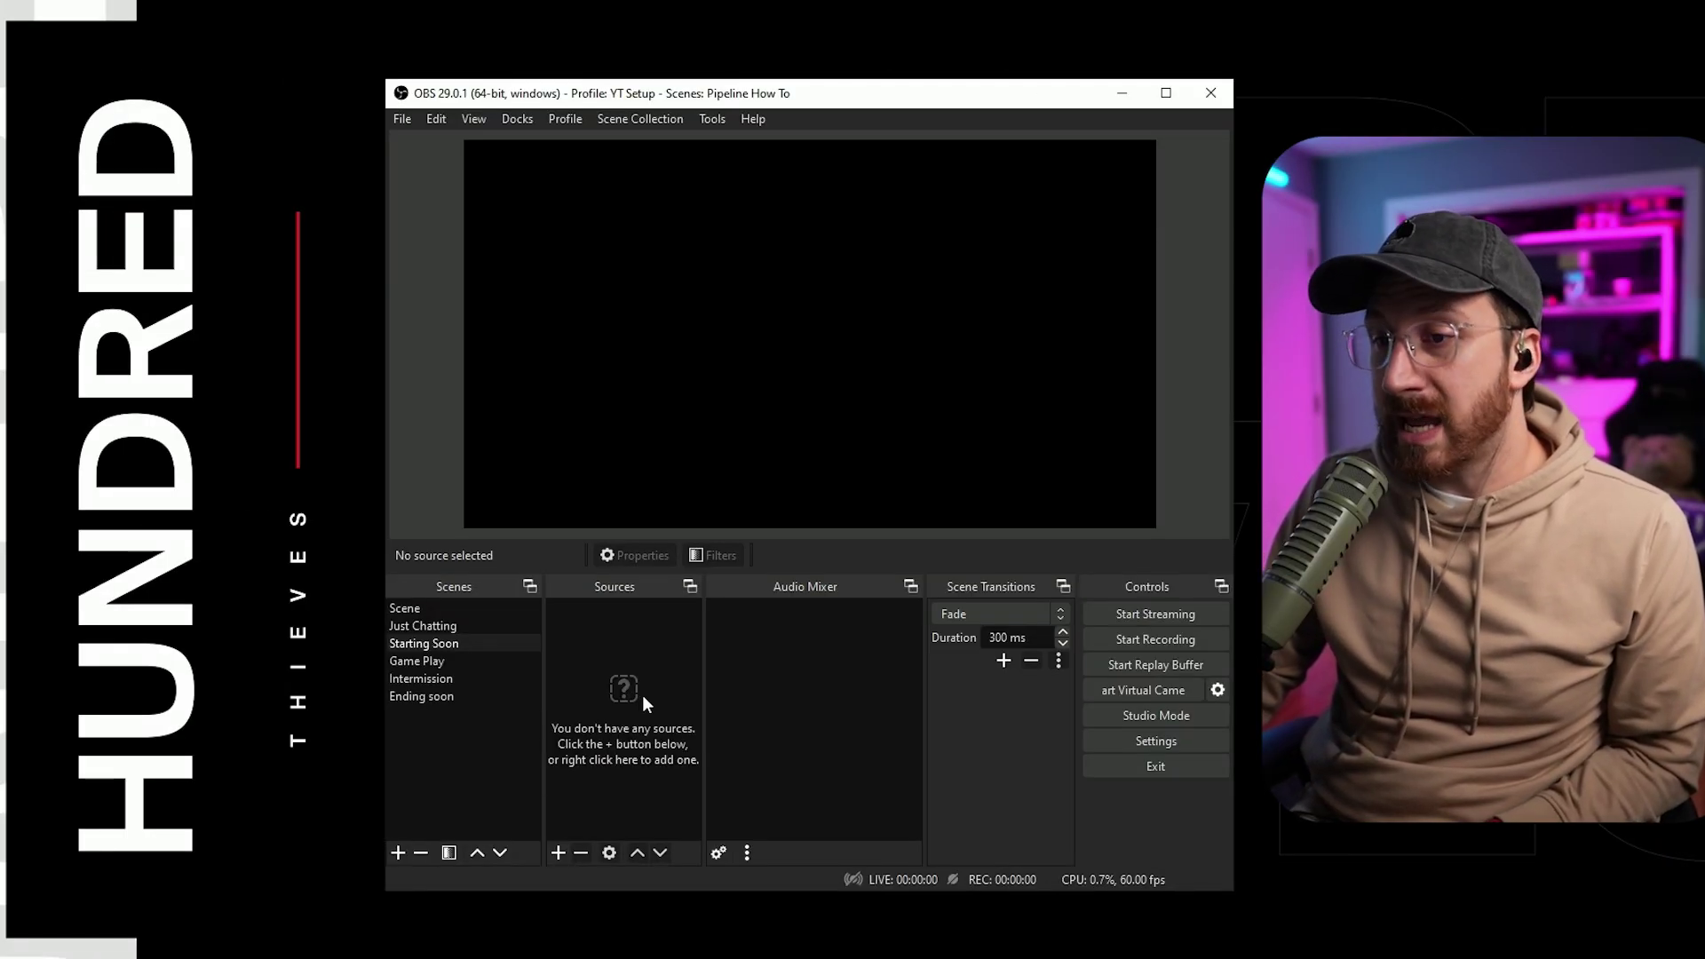
In the Starting Soon scene, add a media source named 'Starting Soon Screen'
left_click(619, 741)
left_click(560, 854)
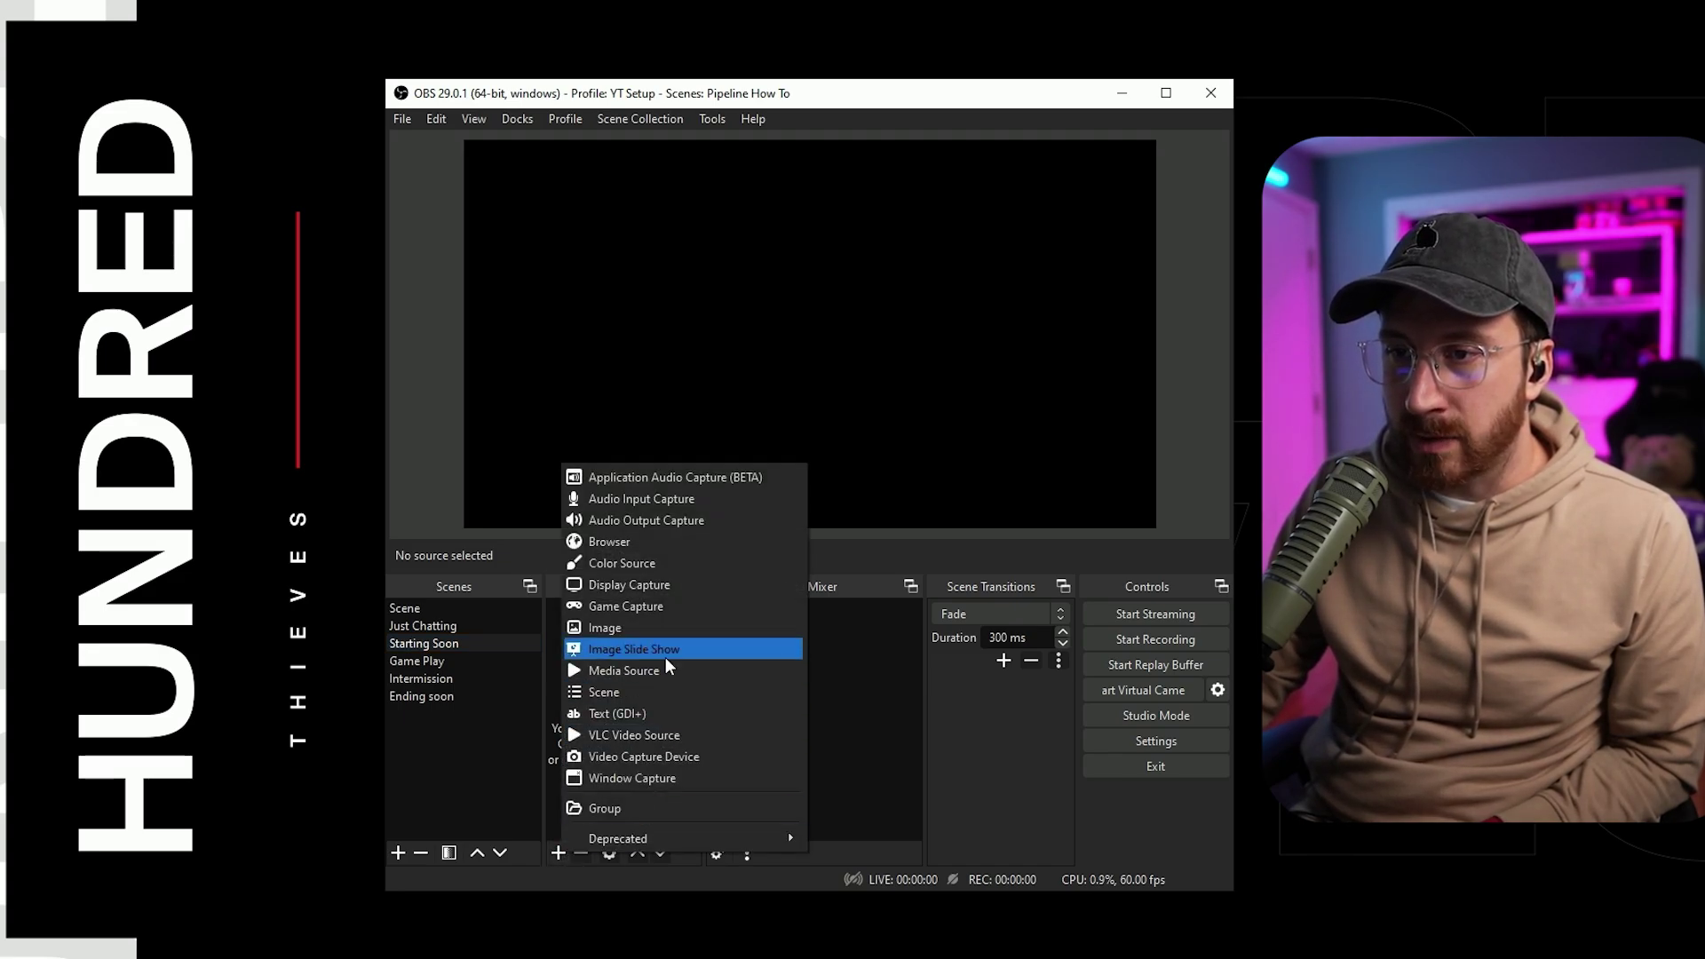
left_click(646, 672)
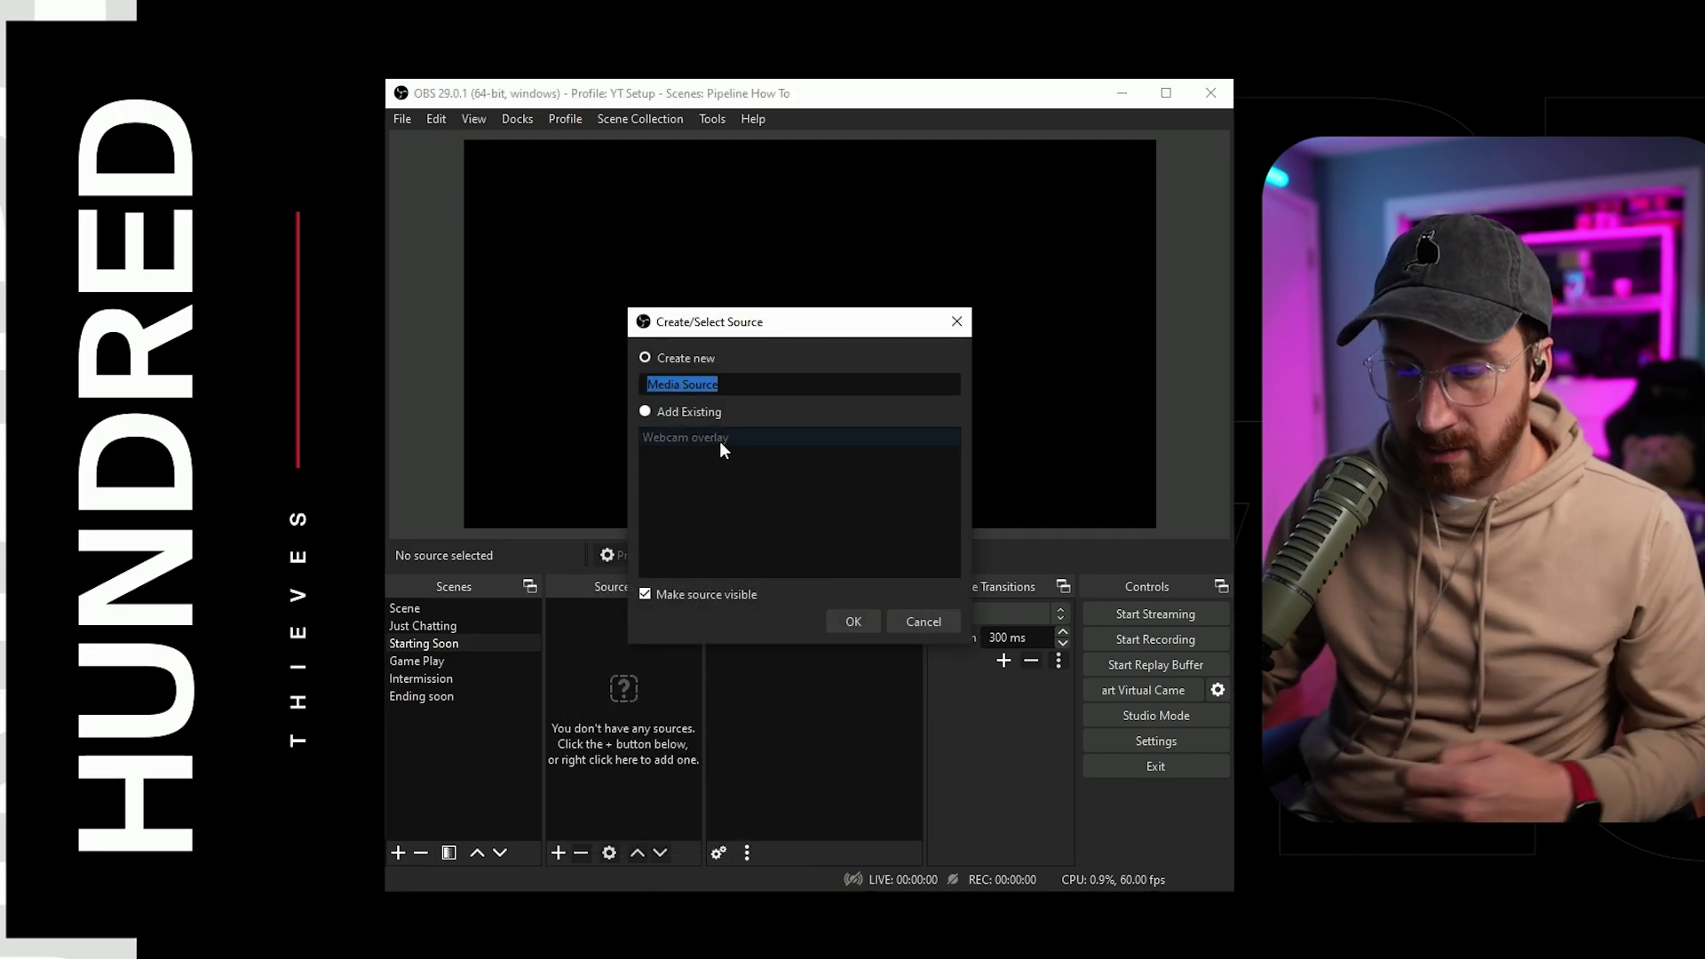
type("Starting Soon Screen")
key("Return")
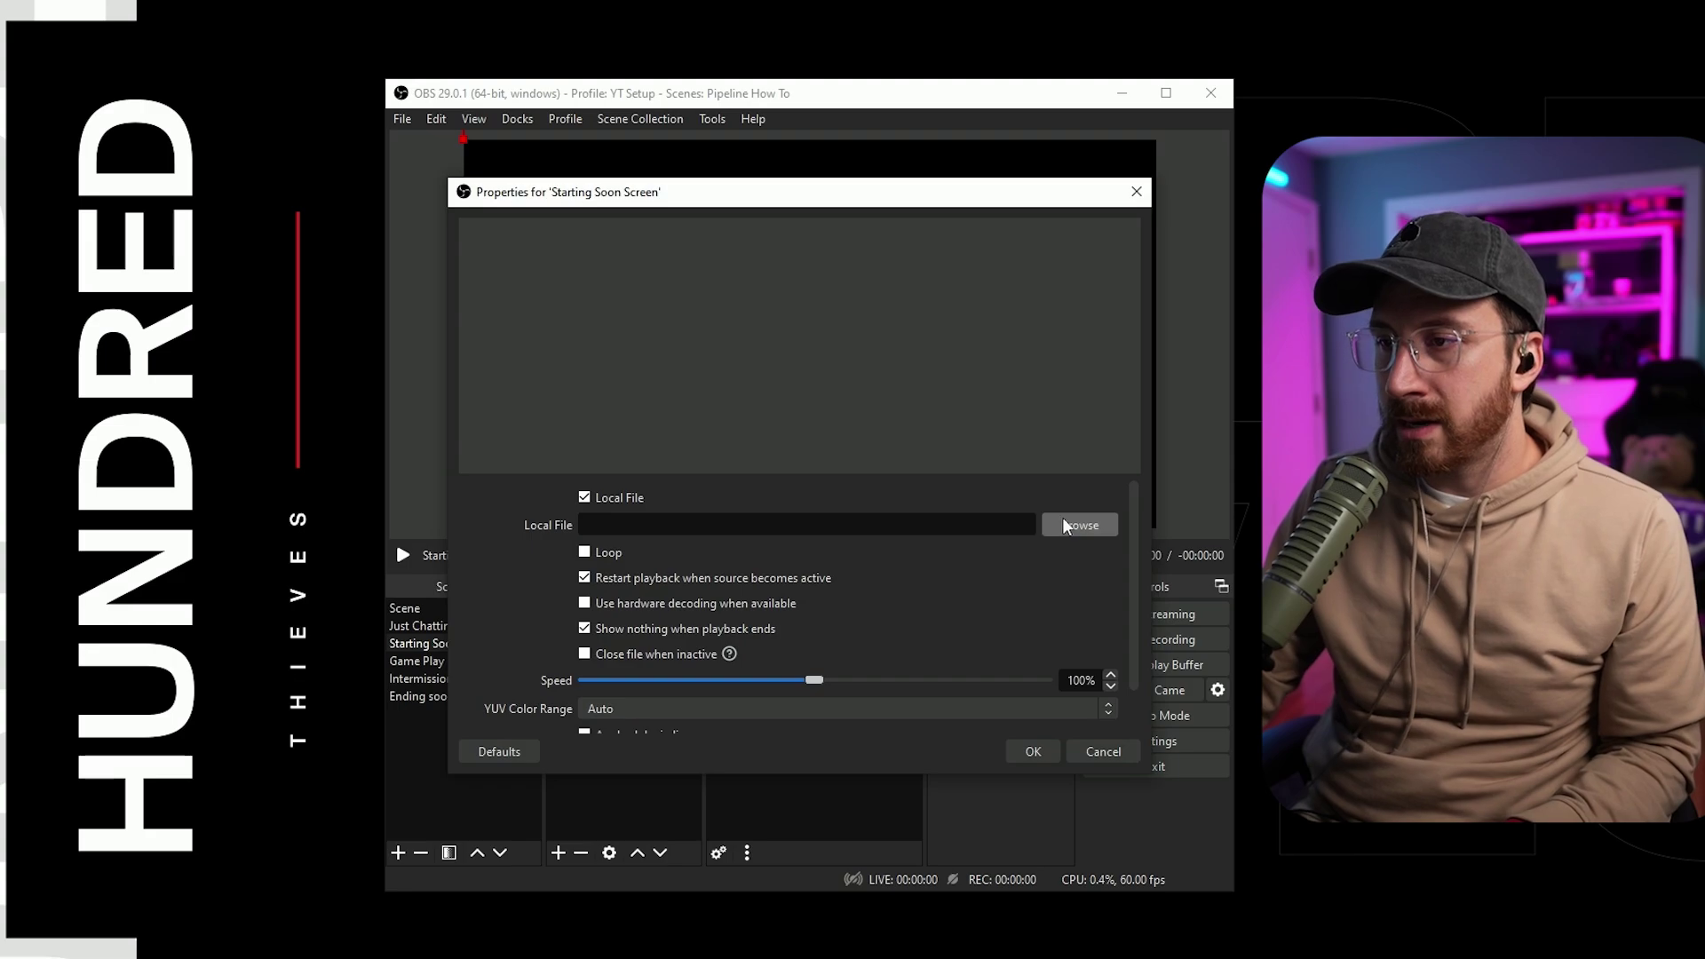
Load Screens/Animated/Starting Soon.webm as the looping media file and confirm the source
left_click(1064, 526)
left_click(848, 257)
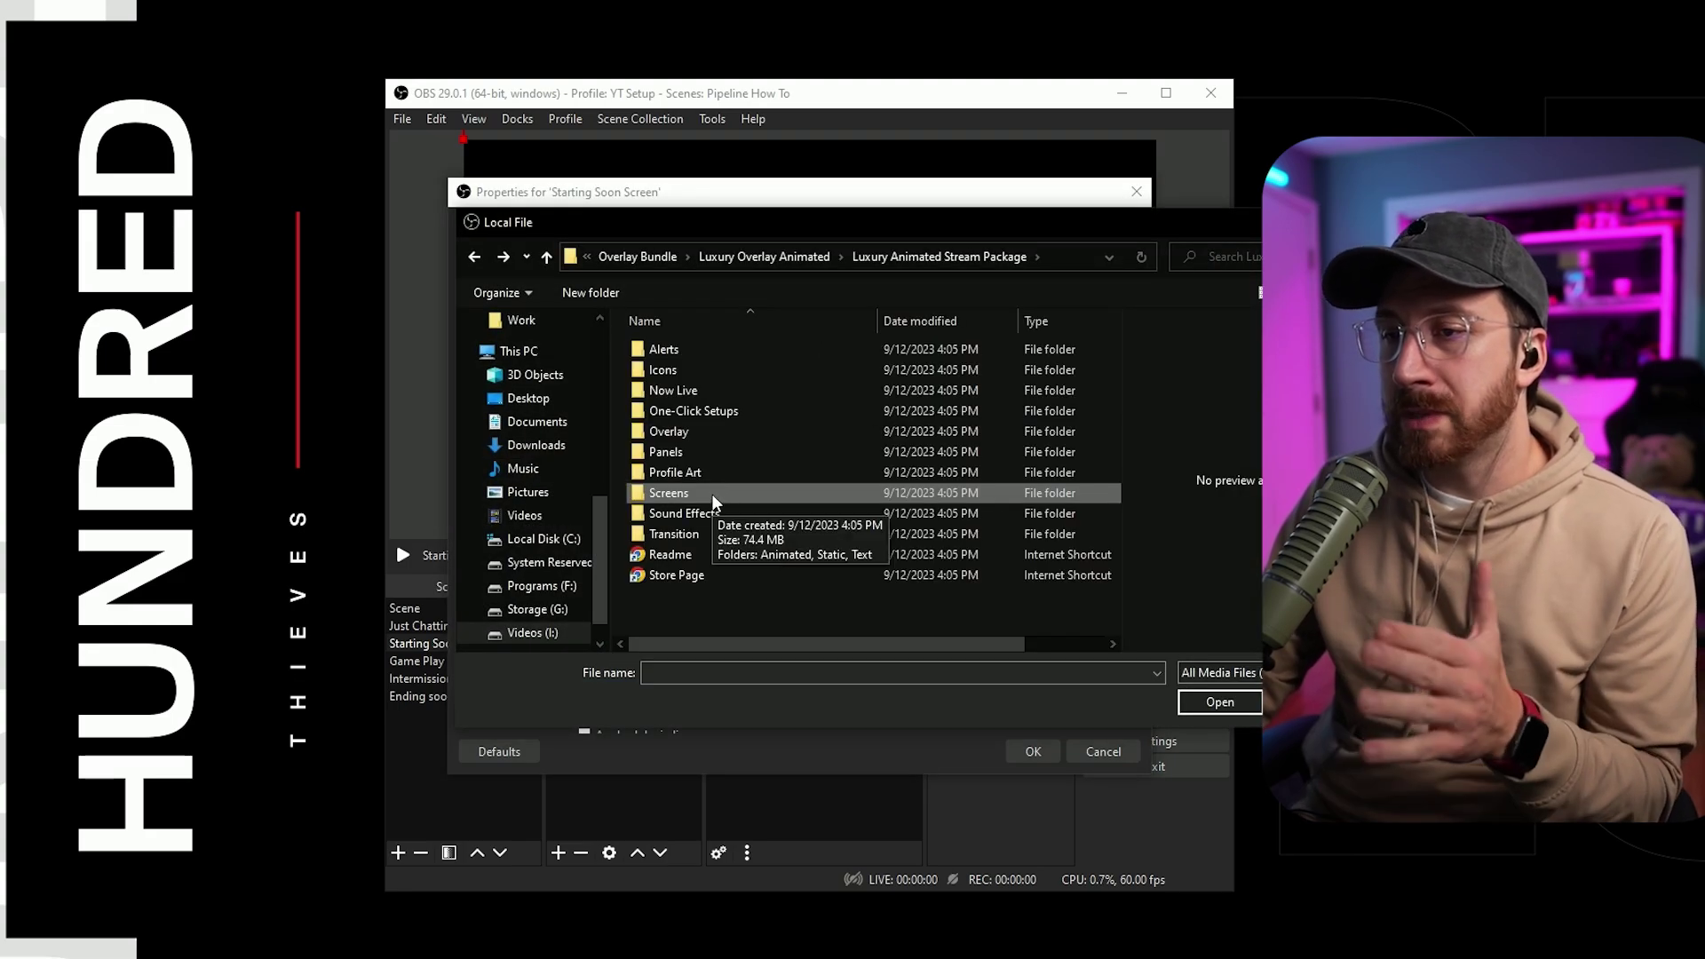
double_click(668, 493)
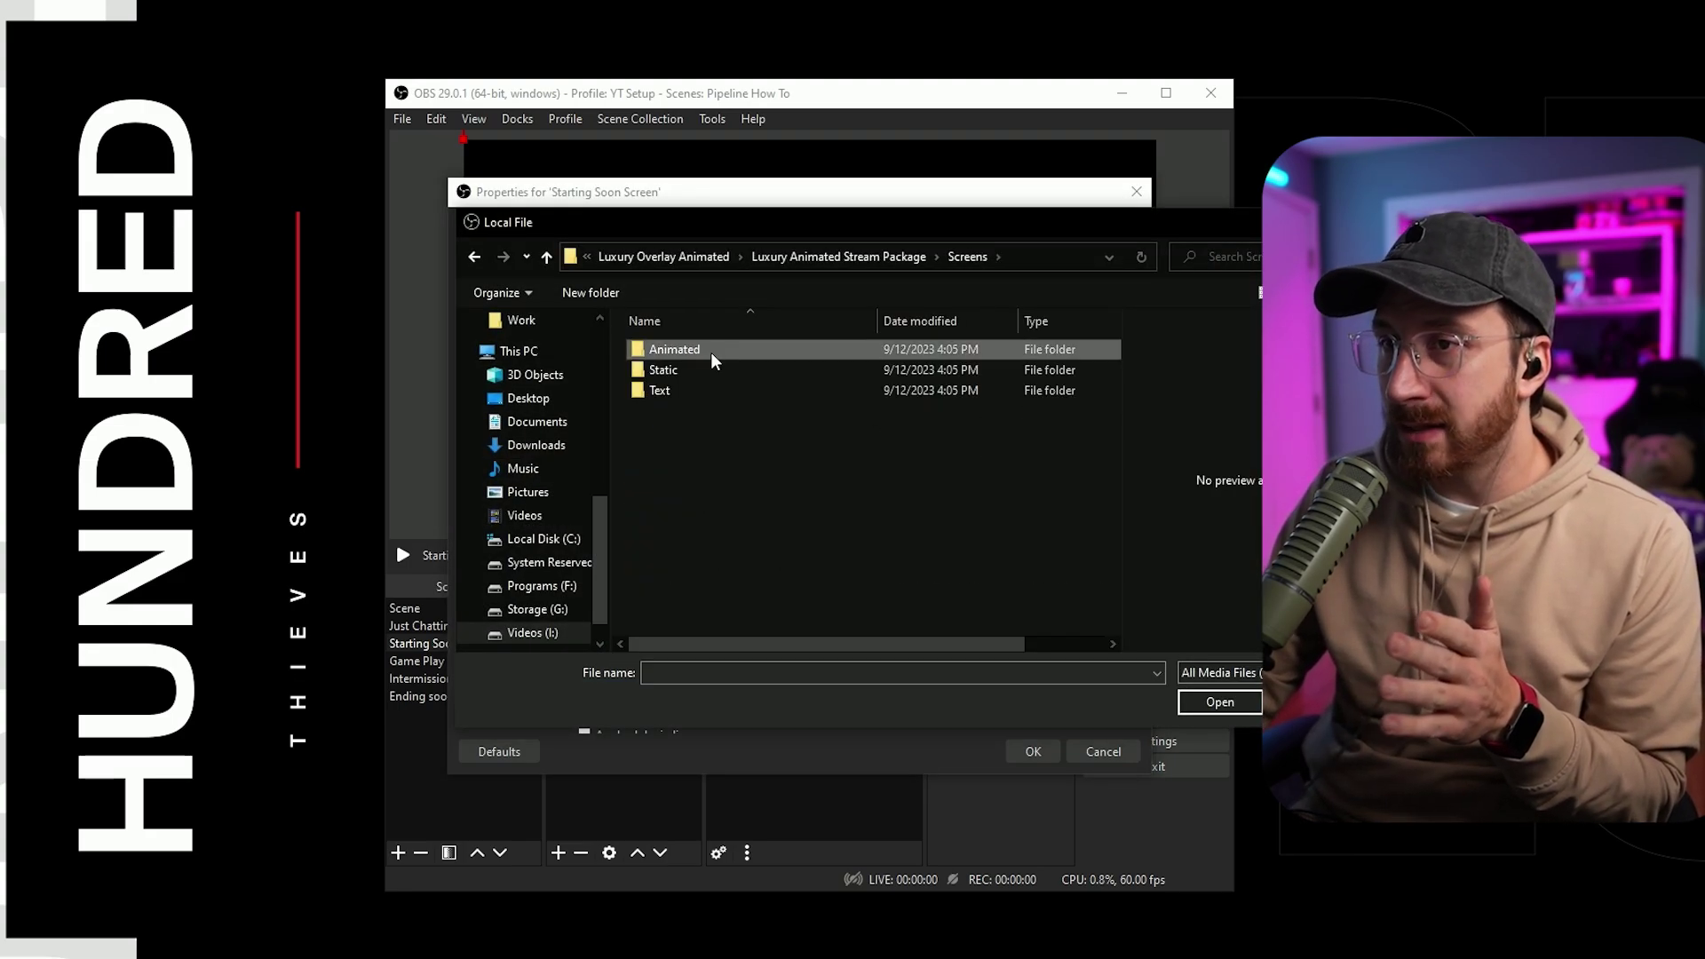
double_click(665, 349)
left_click(706, 504)
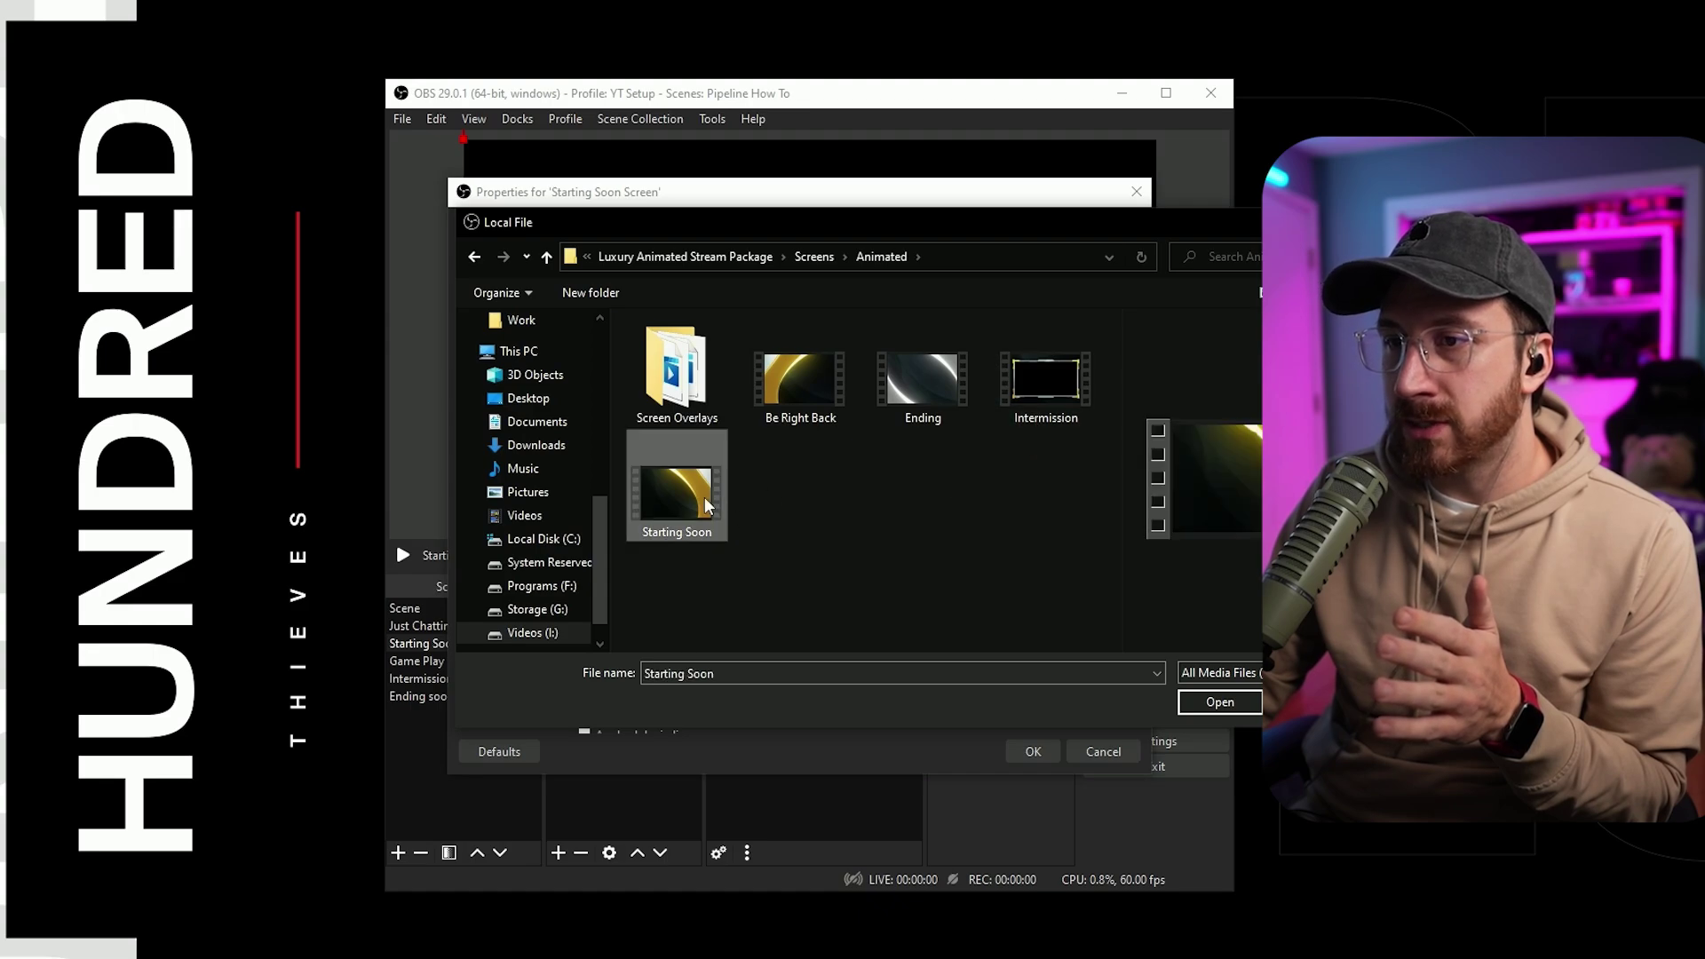
left_click(1224, 704)
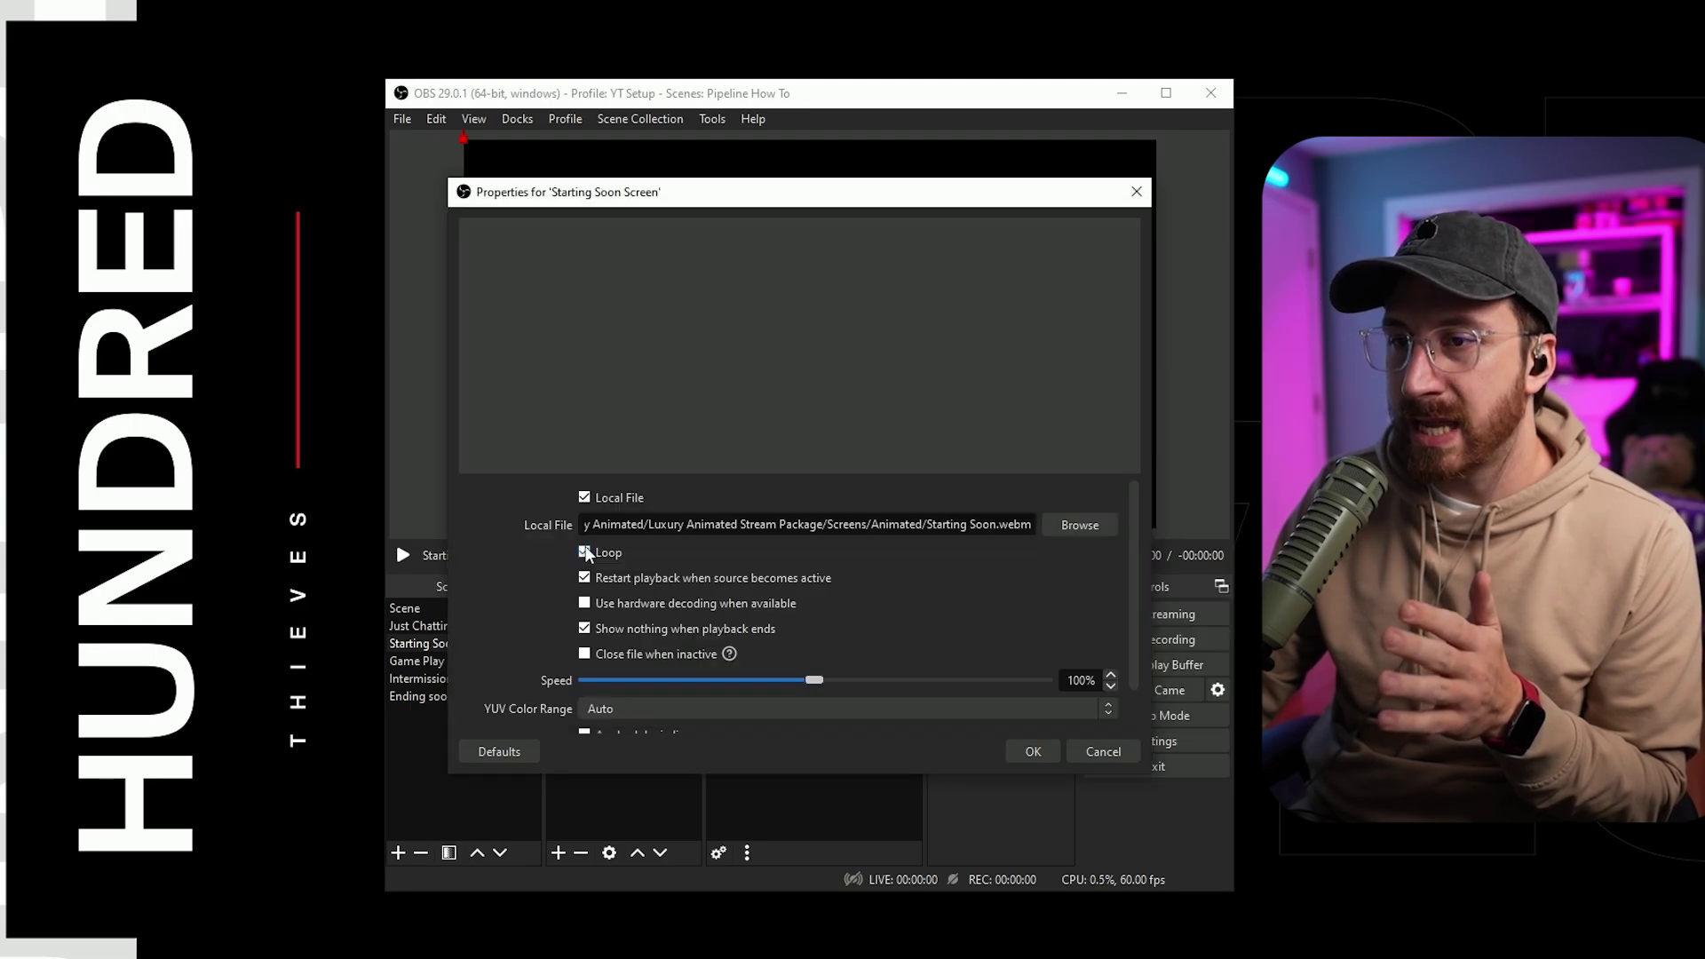
left_click(1033, 753)
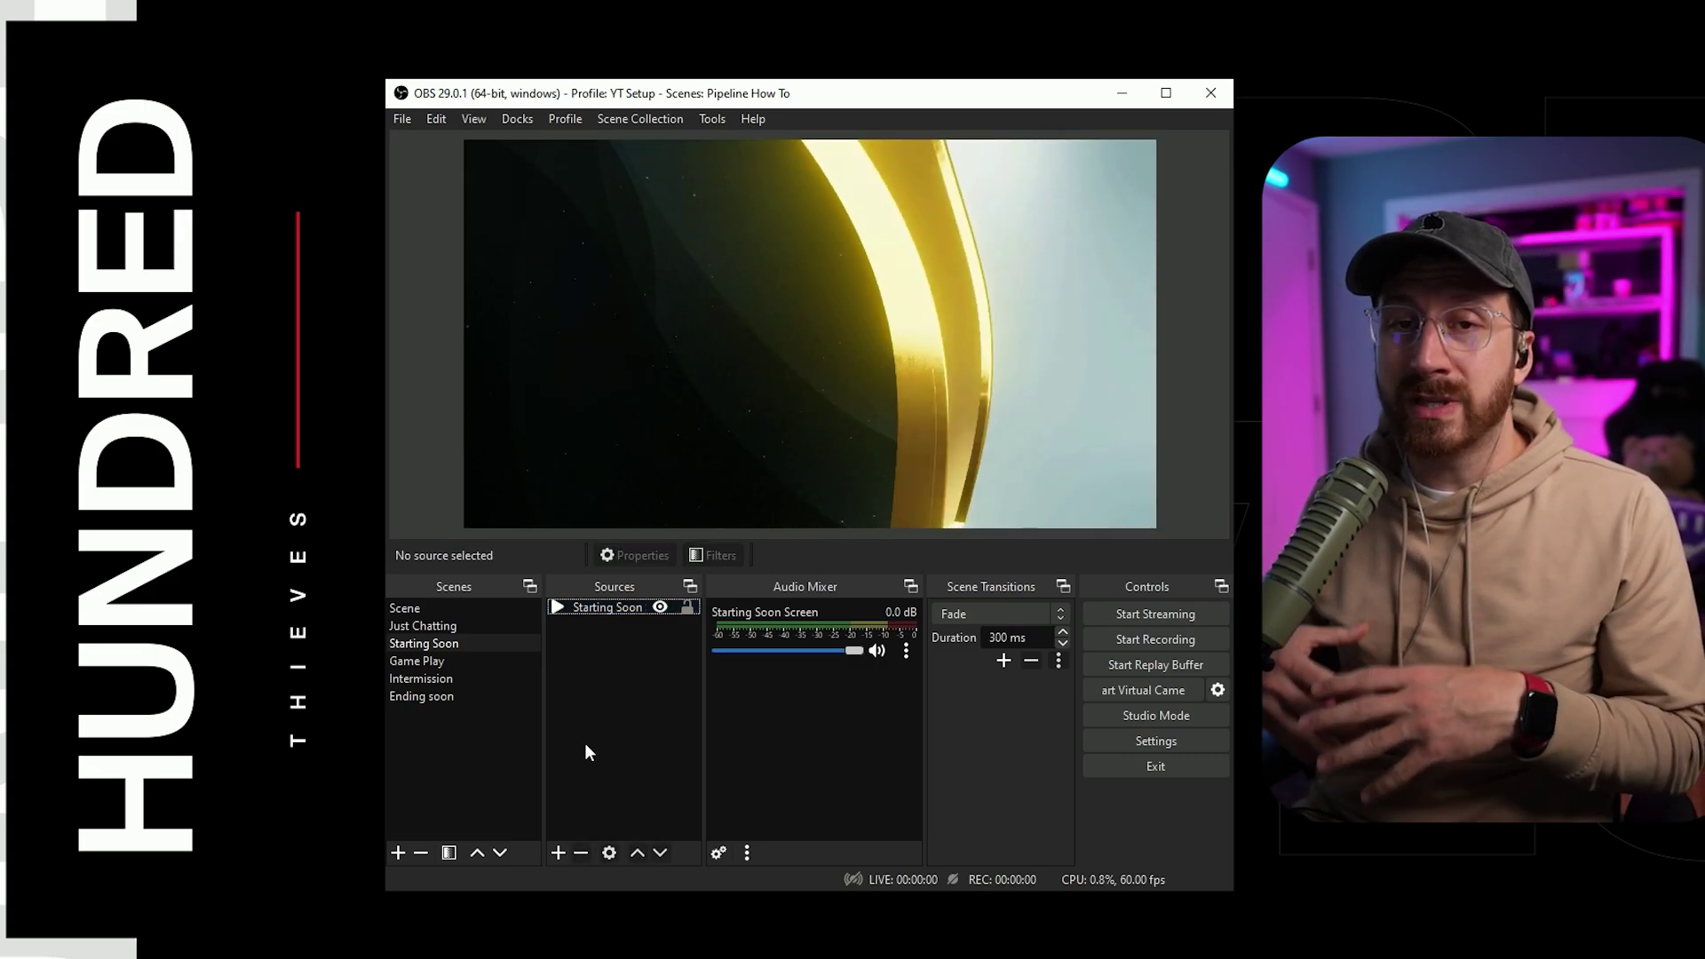
Add an image source 'Starting Soon Text' showing Screens/Text/Starting-Text.png
left_click(558, 852)
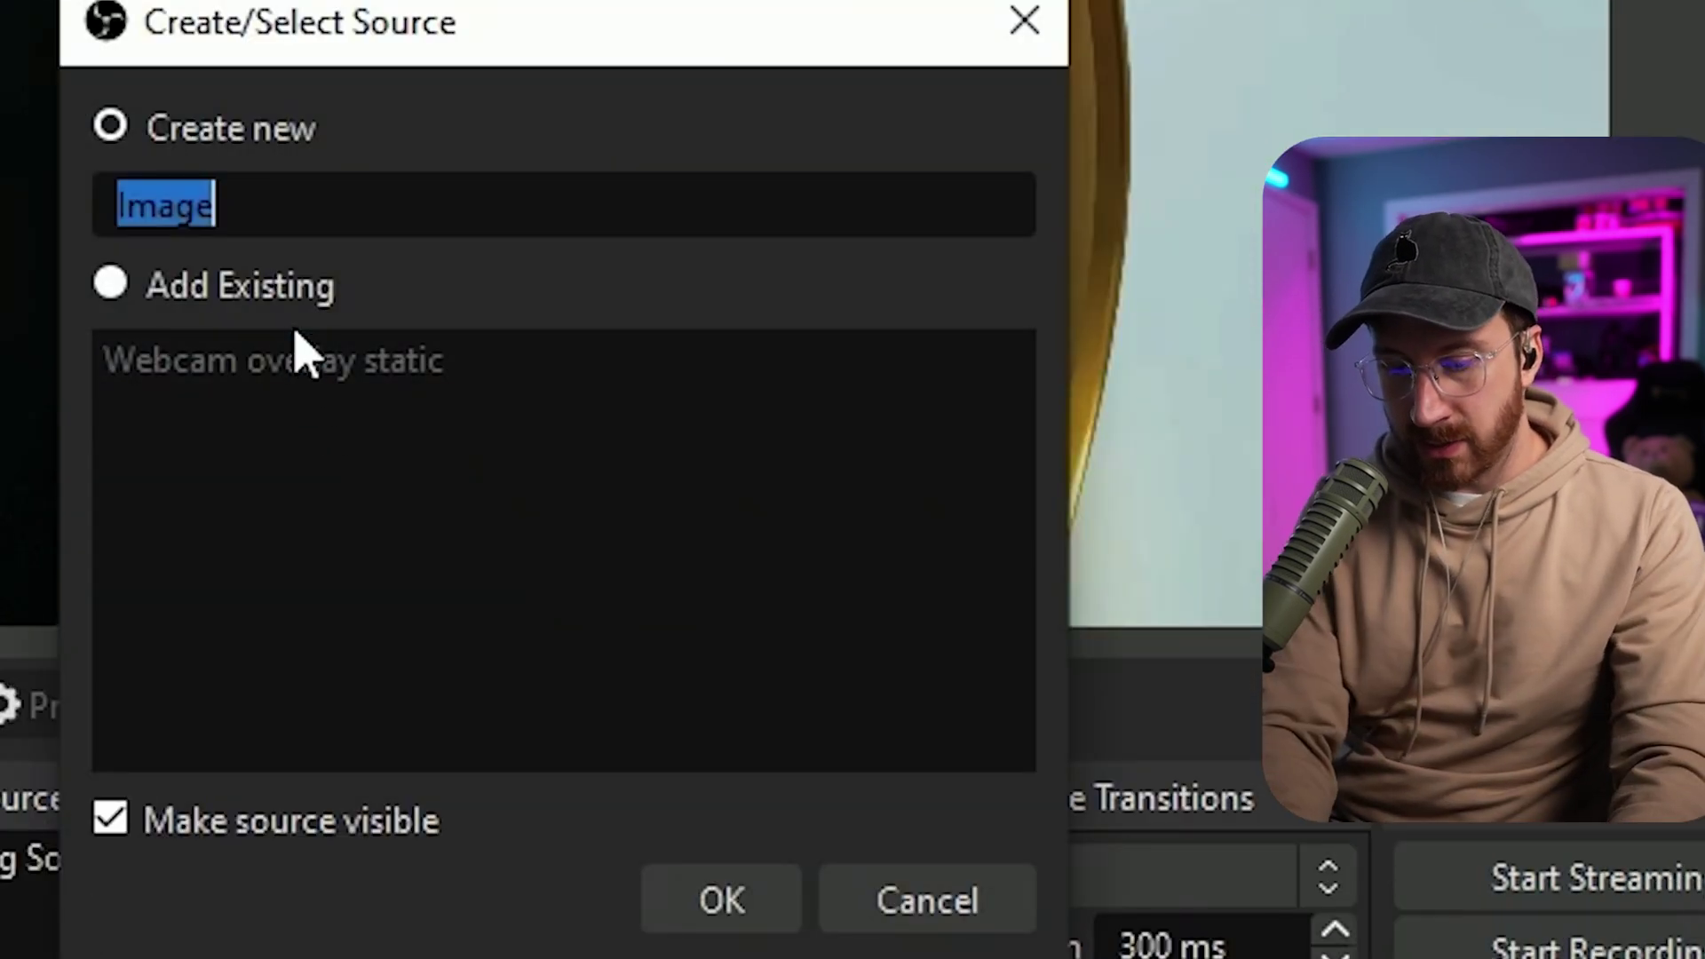
type("Starting Soon Tex")
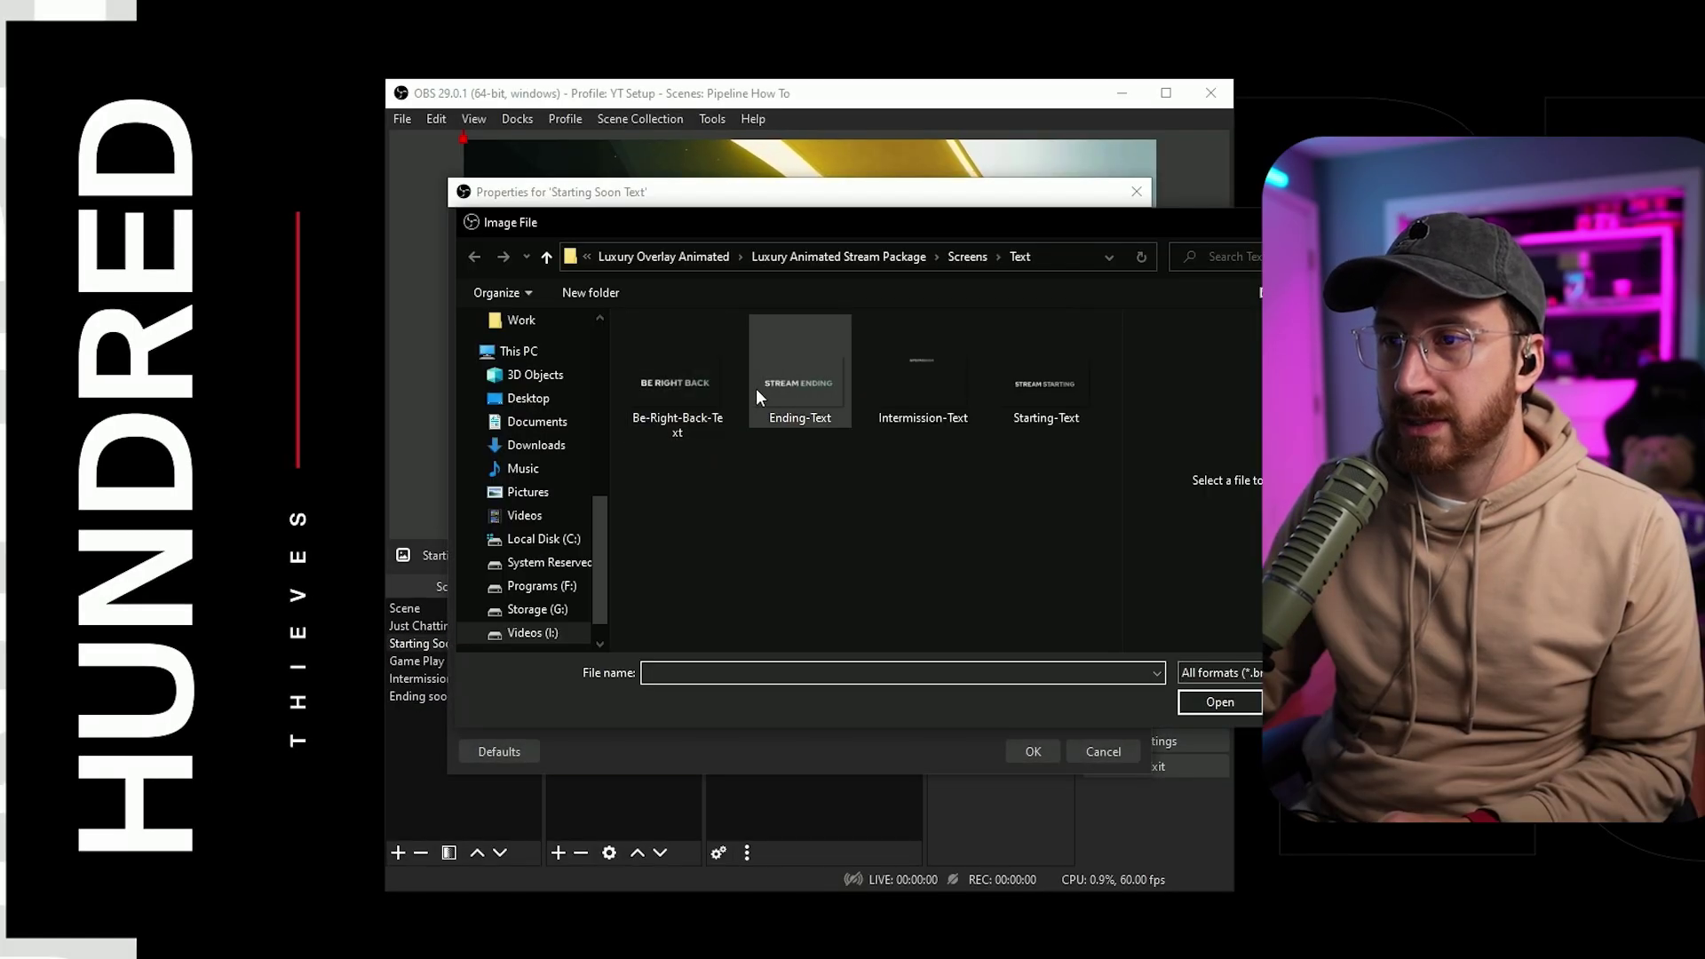
left_click(1034, 392)
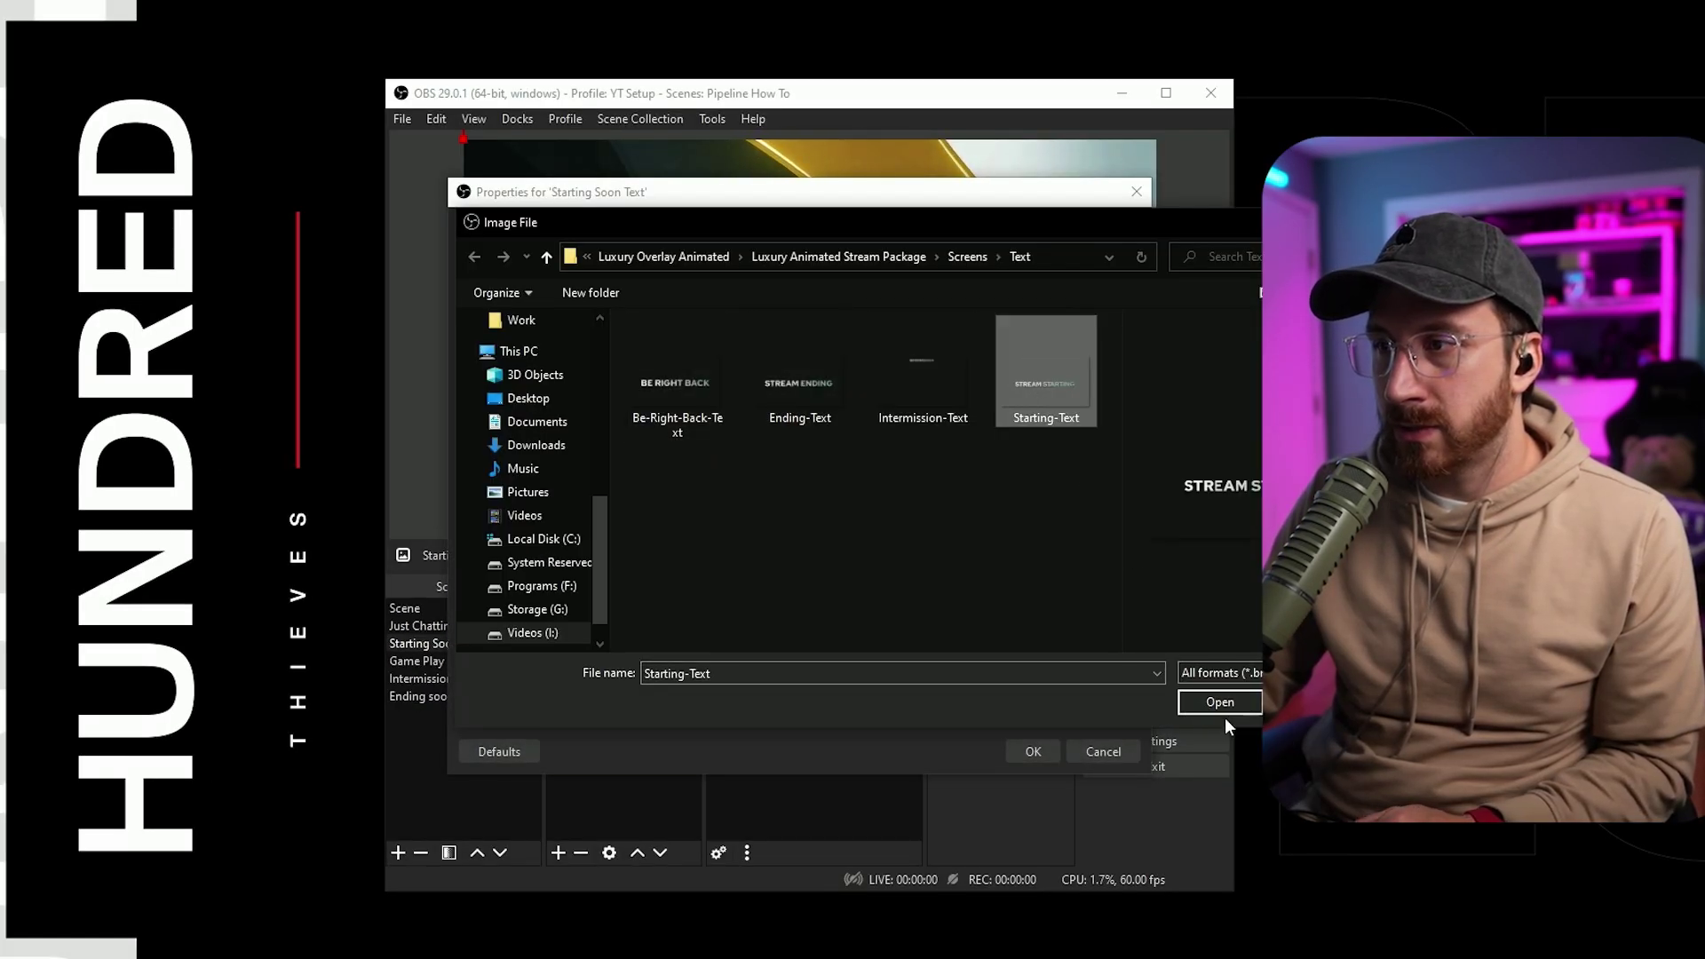
left_click(1227, 701)
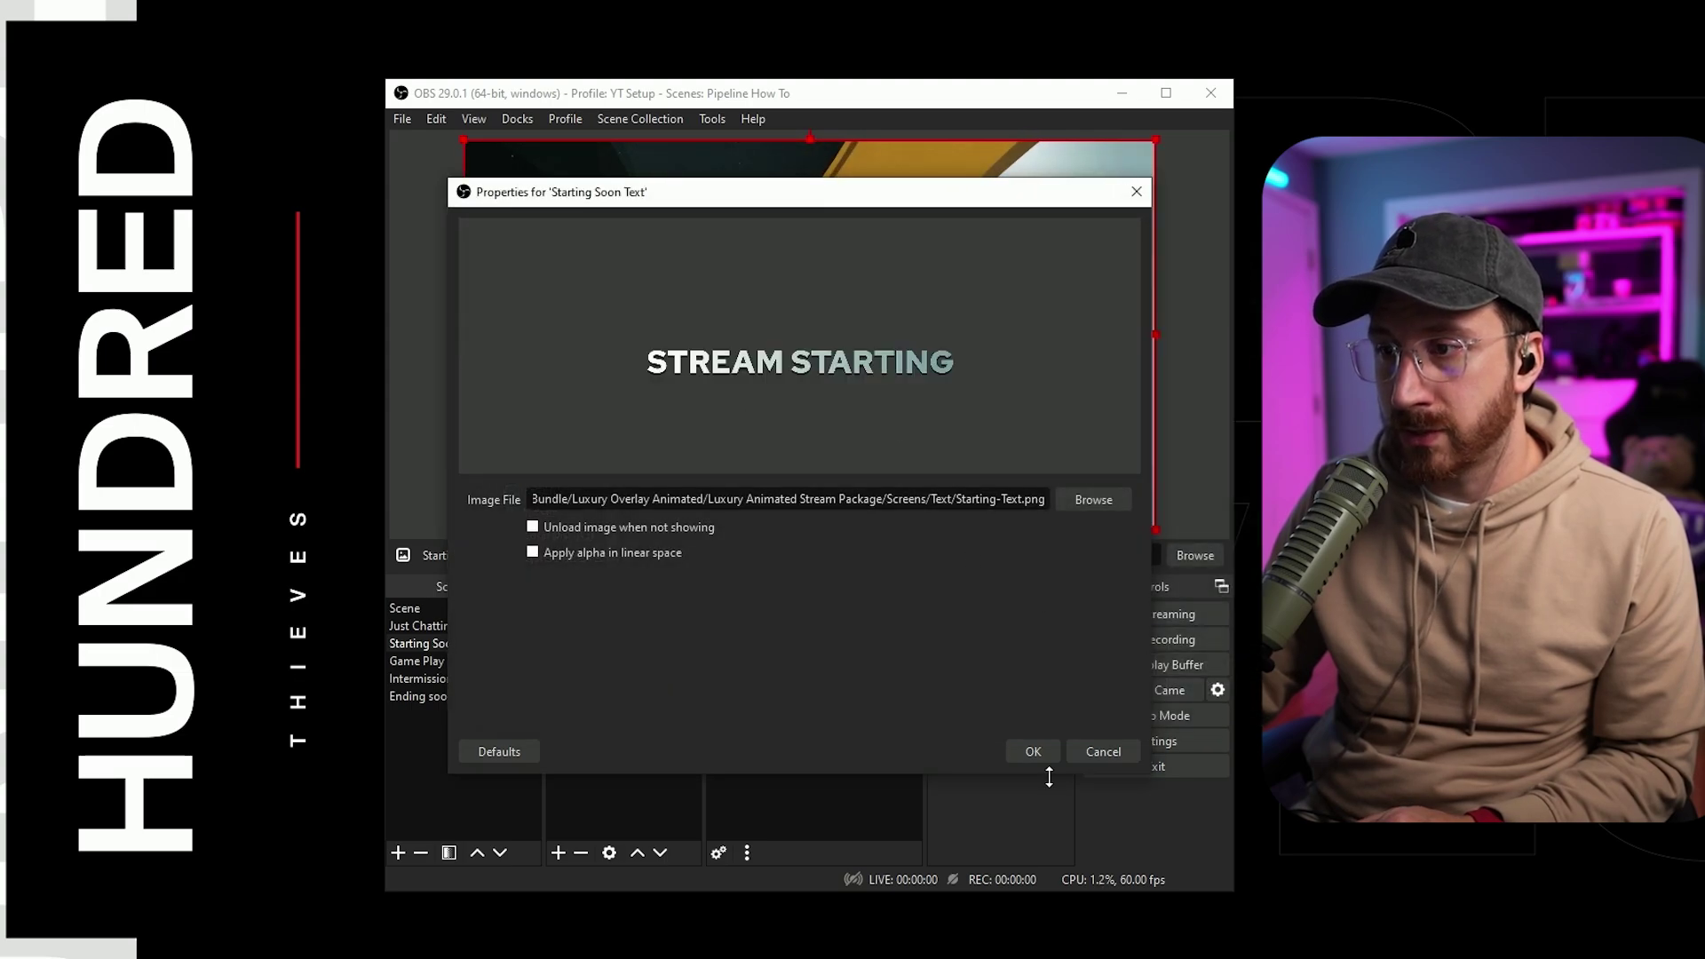
left_click(1036, 749)
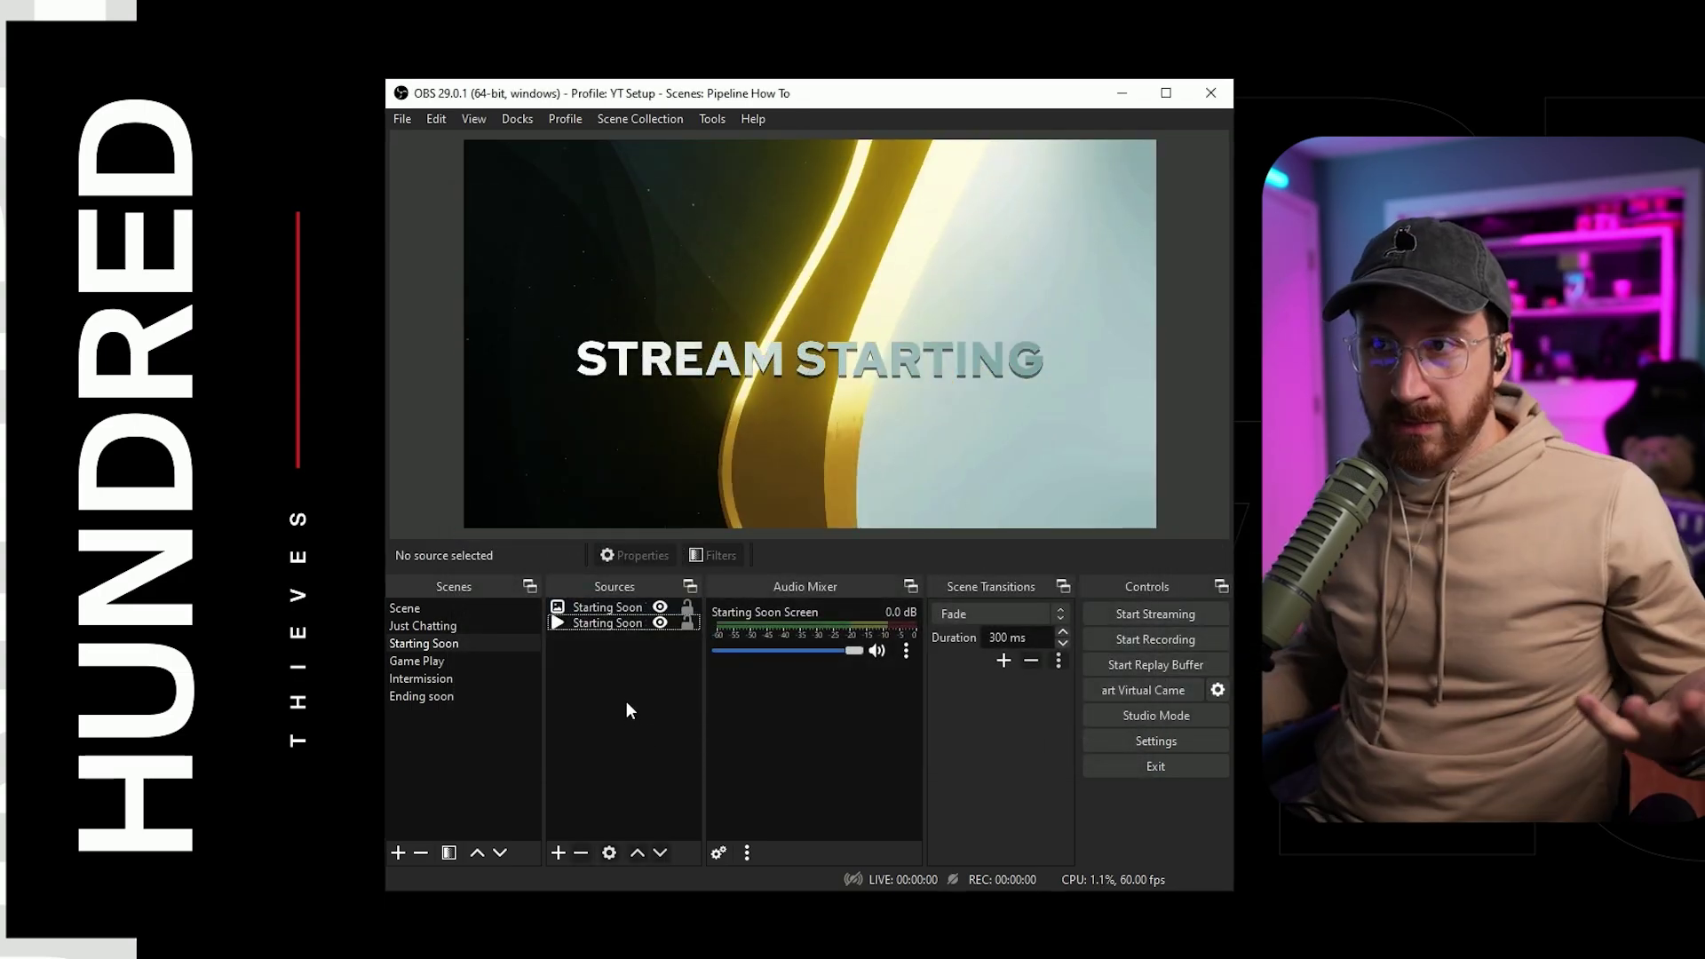